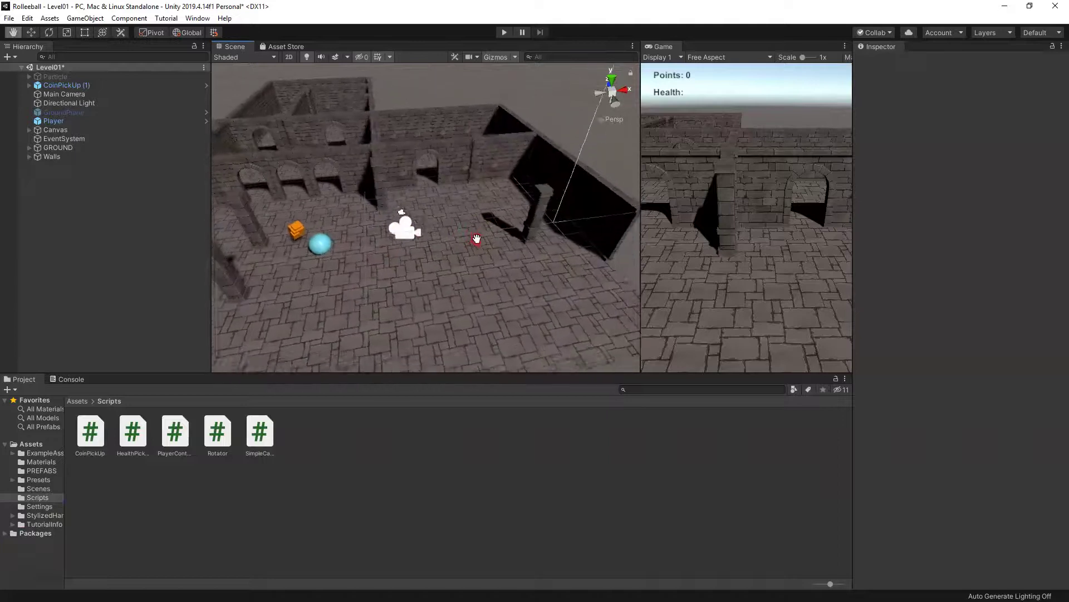
# - Add a Cube to Level01 via the Hierarchy's 3D Object > Cube menu
pyautogui.rightClick(50, 200)
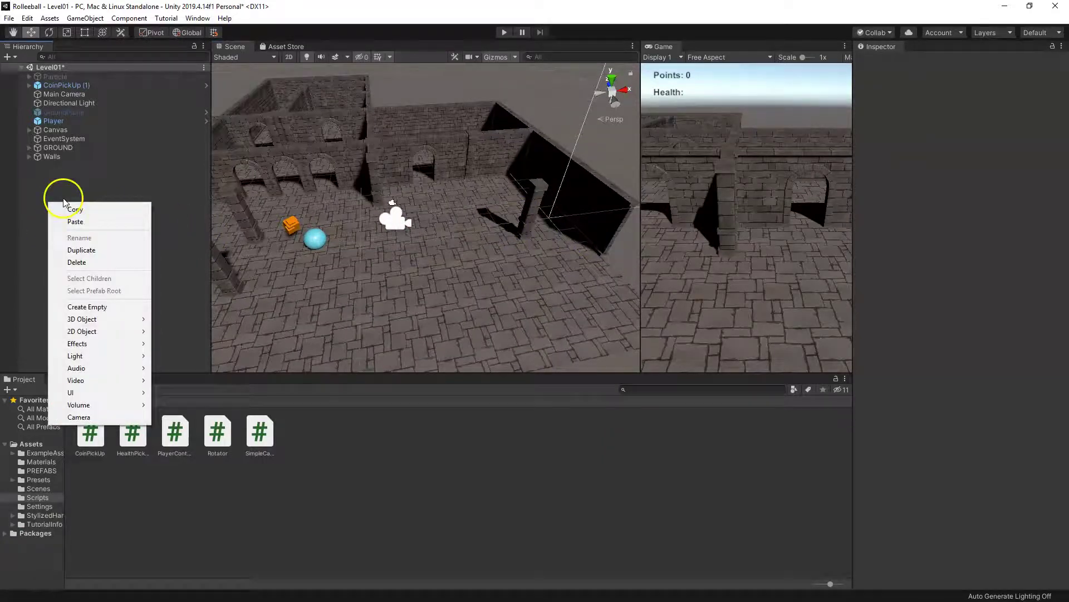
pyautogui.moveTo(95, 319)
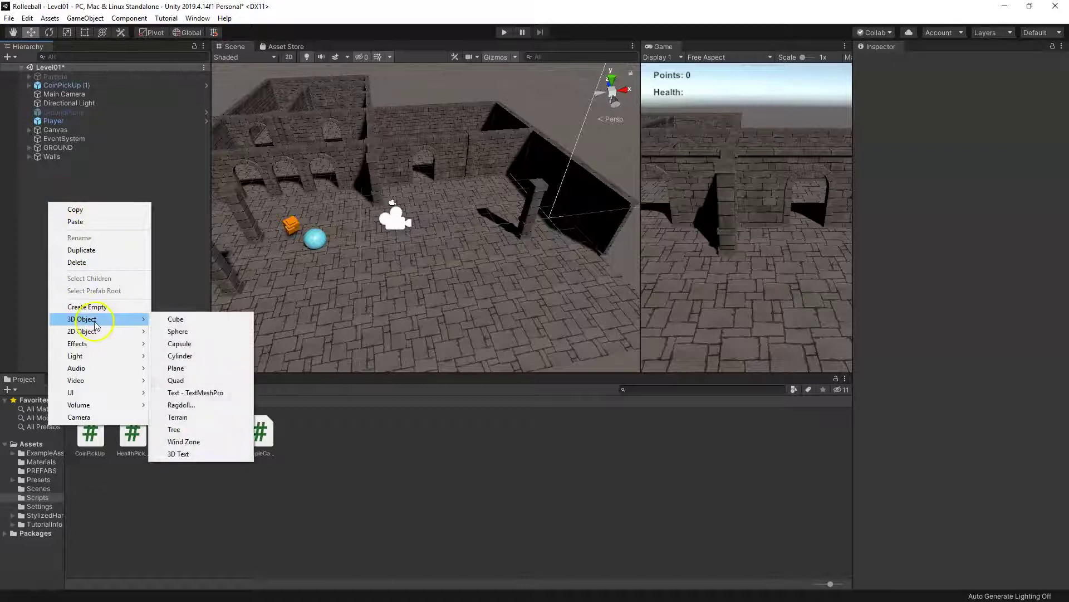
pyautogui.click(181, 323)
# - Reset the cube's Transform and set Position Y to 0.5, placing it at 0, 0.5, 0
pyautogui.press('f')
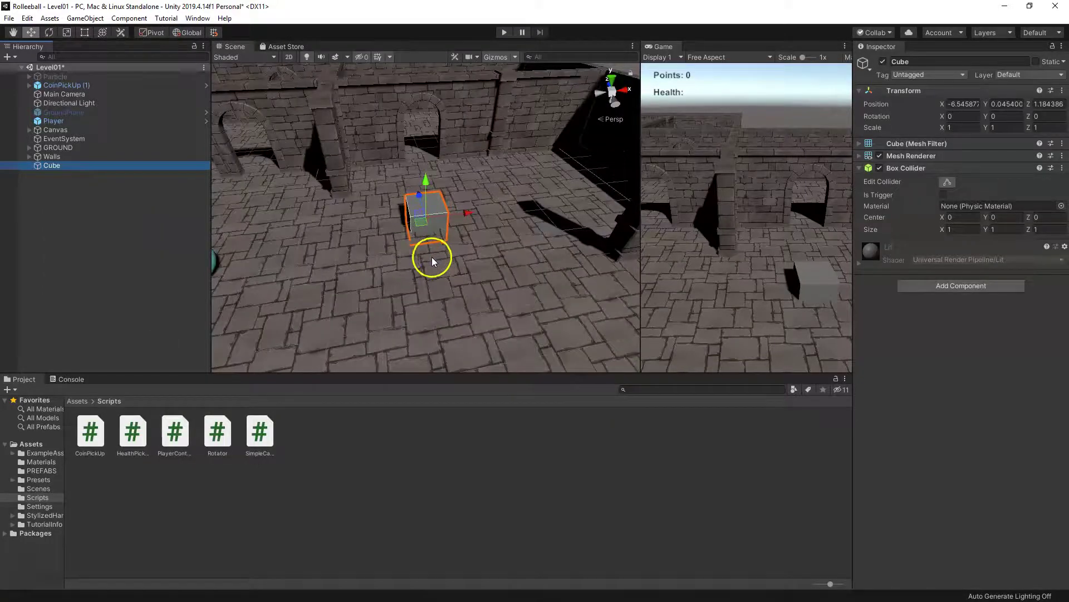
pyautogui.moveTo(432, 257); pyautogui.dragTo(971, 109, button='right')
pyautogui.rightClick(983, 91)
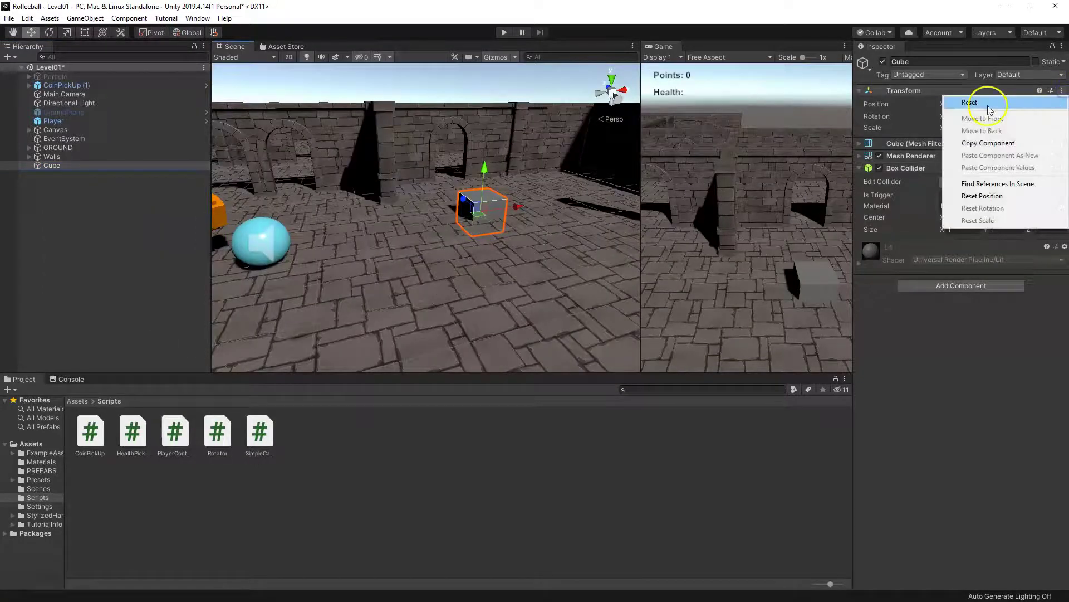
pyautogui.click(985, 95)
pyautogui.scroll(-3, 534, 249)
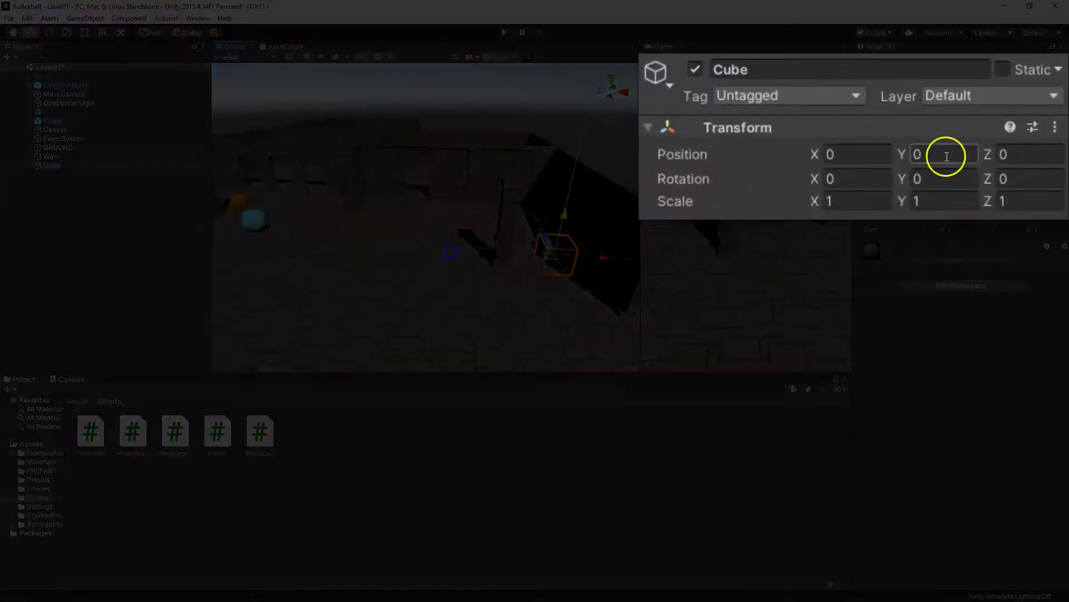
pyautogui.moveTo(1001, 109); pyautogui.dragTo(954, 107)
pyautogui.write('0.5')
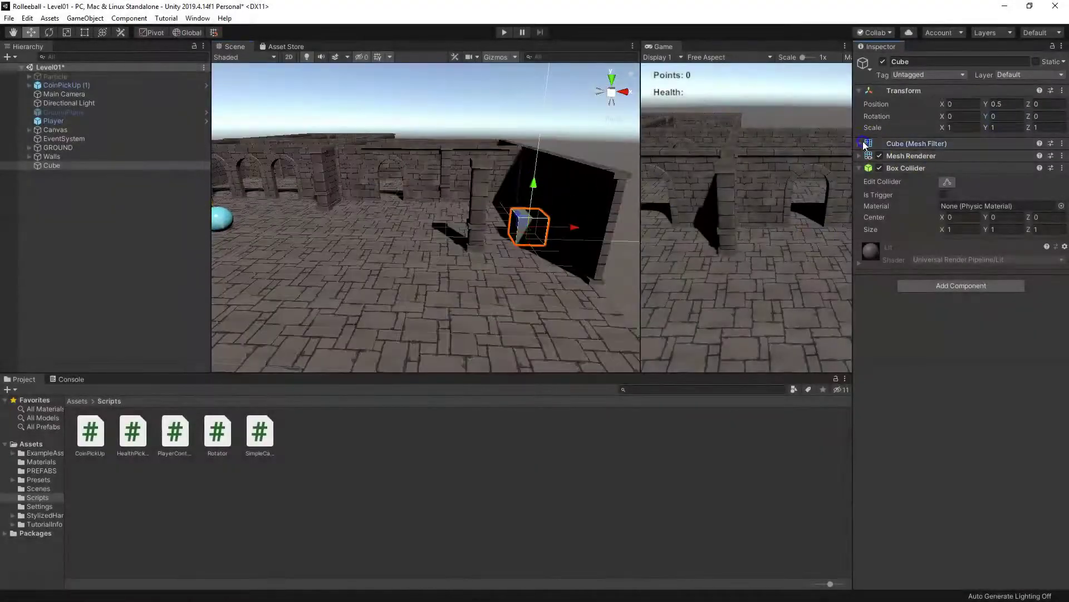
pyautogui.click(863, 143)
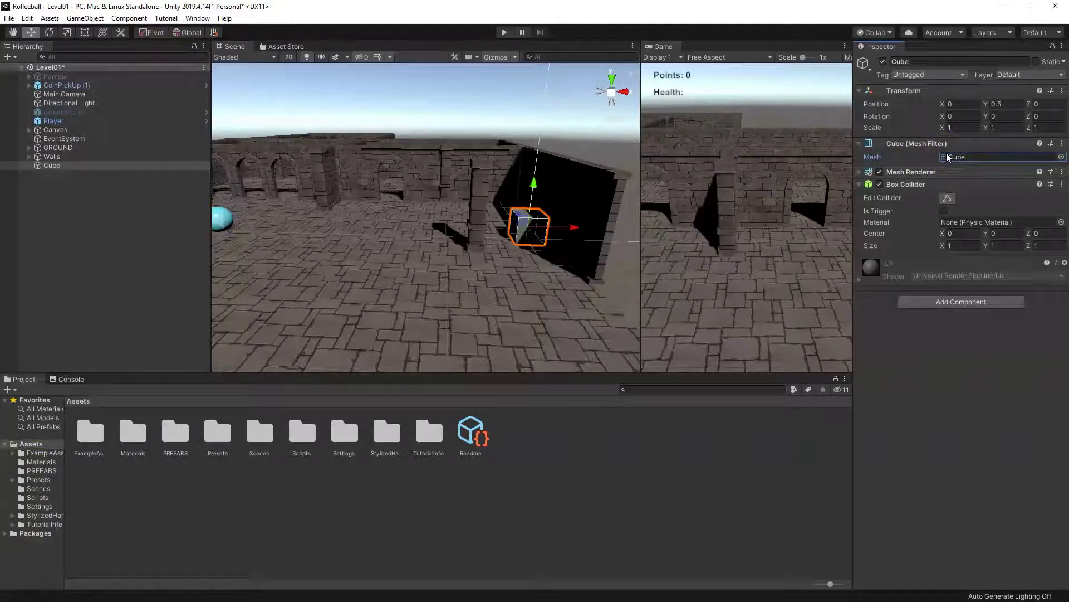
# - Rename the cube EnemyCube and duplicate the mat_player material
pyautogui.click(894, 62)
pyautogui.press('Return')
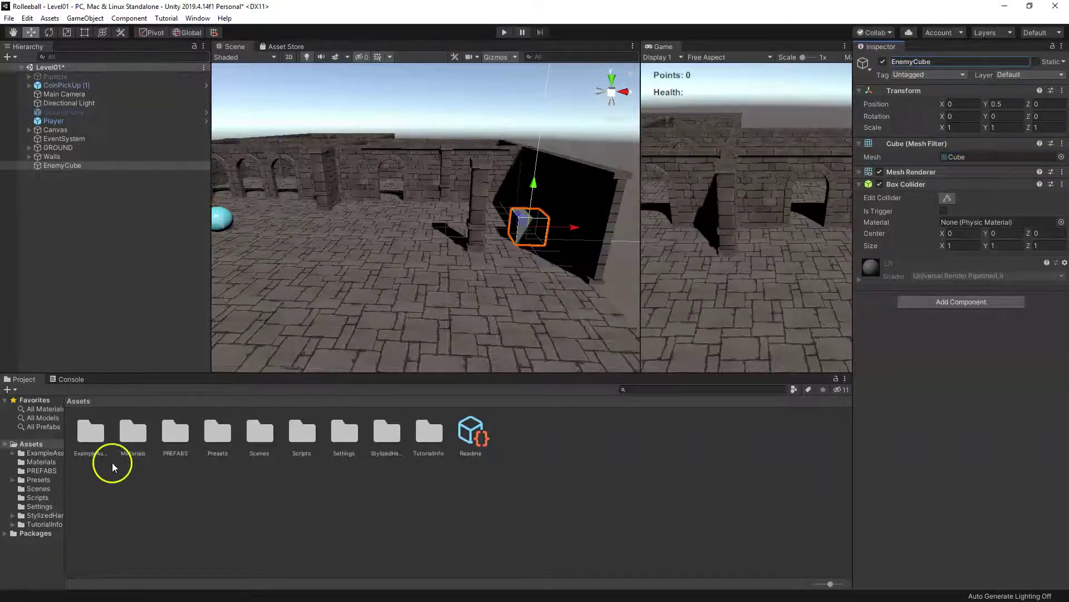
pyautogui.click(37, 462)
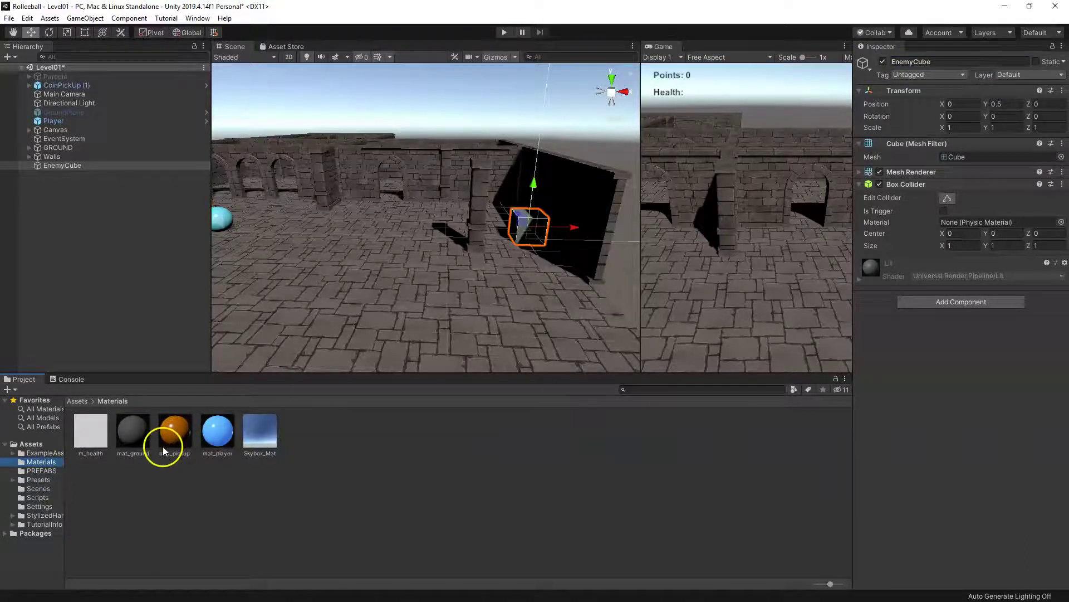
pyautogui.click(210, 439)
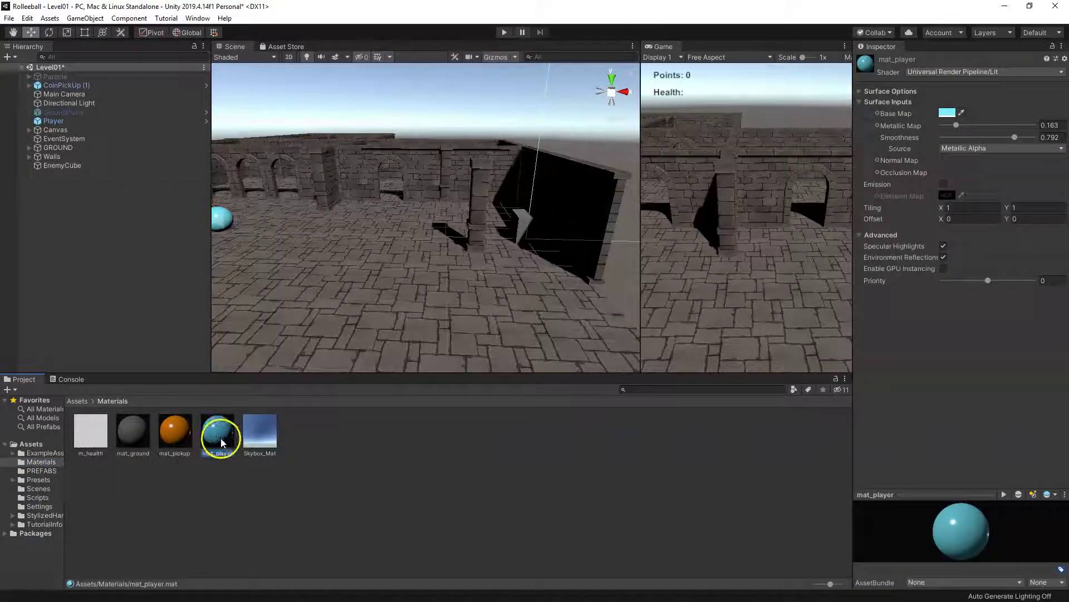
pyautogui.hotkey('ctrl', 'd')
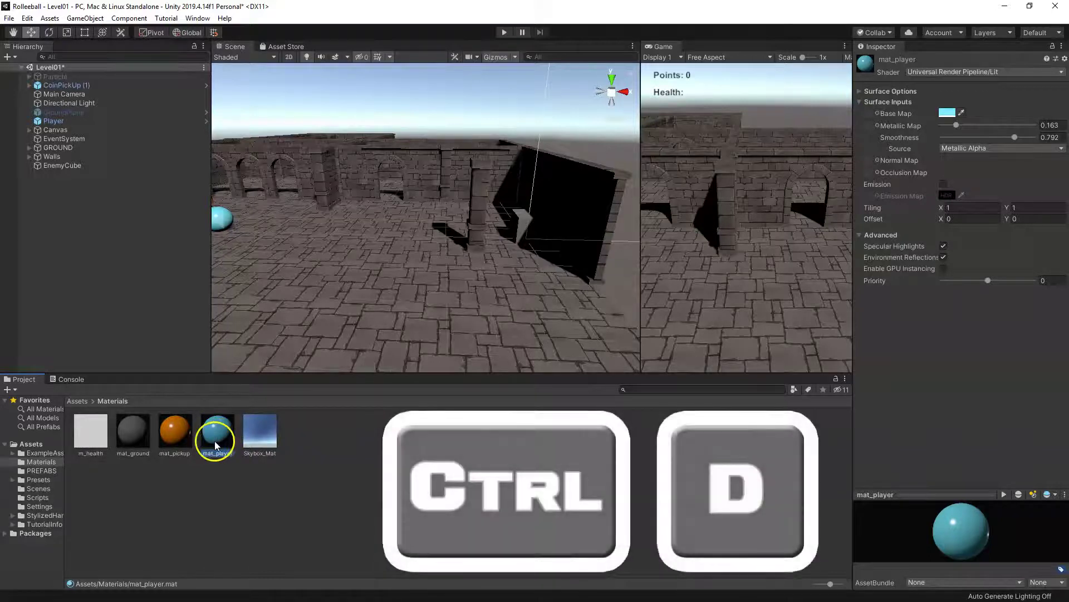
# - Name the copy mat_Enemy, make its base colour red, and apply it to EnemyCube
pyautogui.click(222, 452)
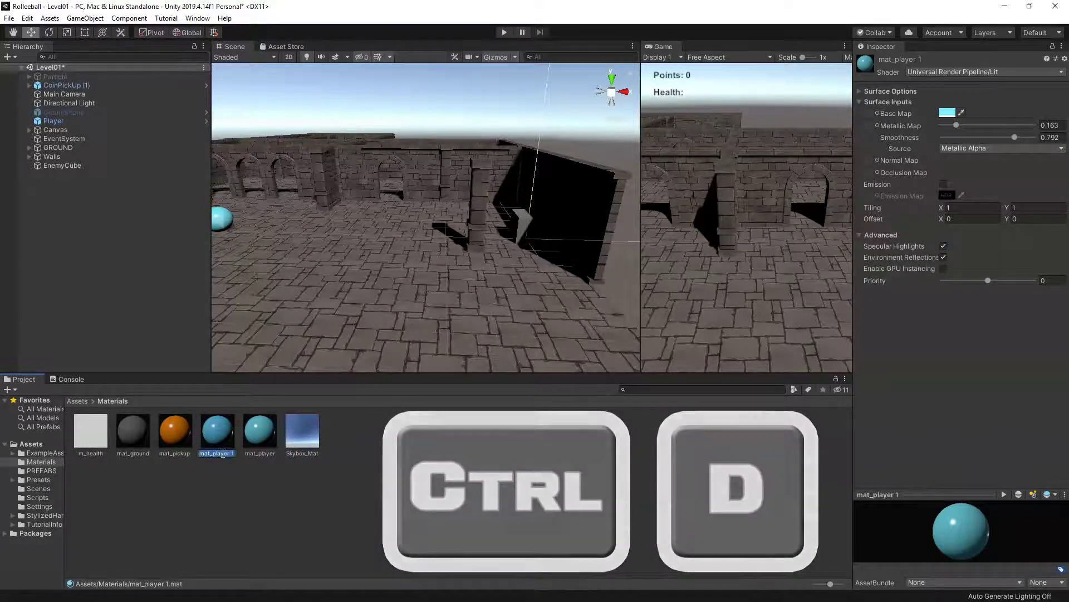
pyautogui.write('mat_Enemy')
pyautogui.press('Return')
pyautogui.click(947, 113)
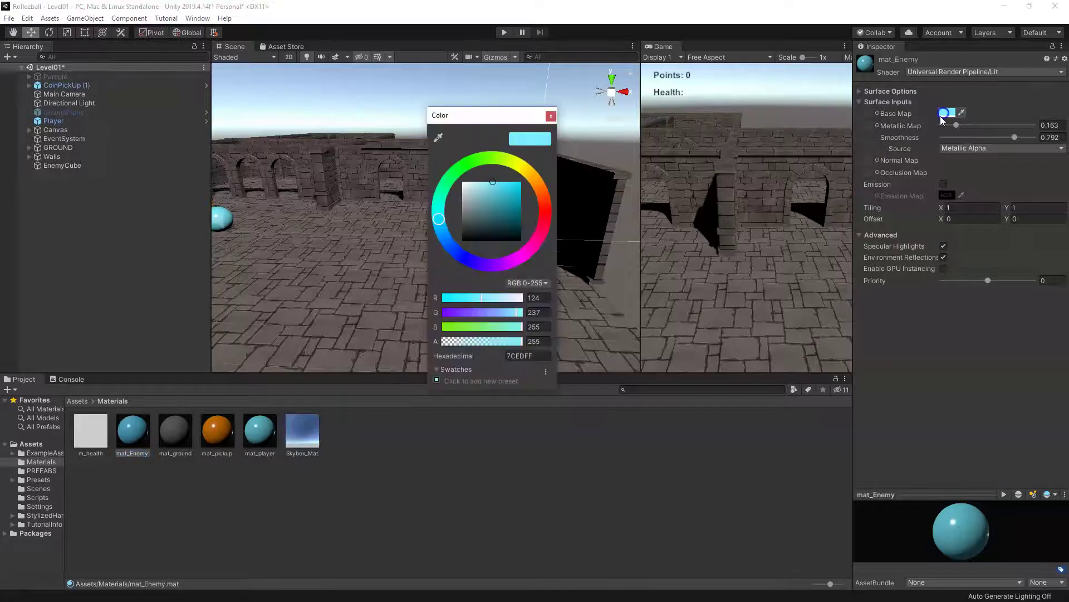
pyautogui.moveTo(540, 188); pyautogui.dragTo(549, 211)
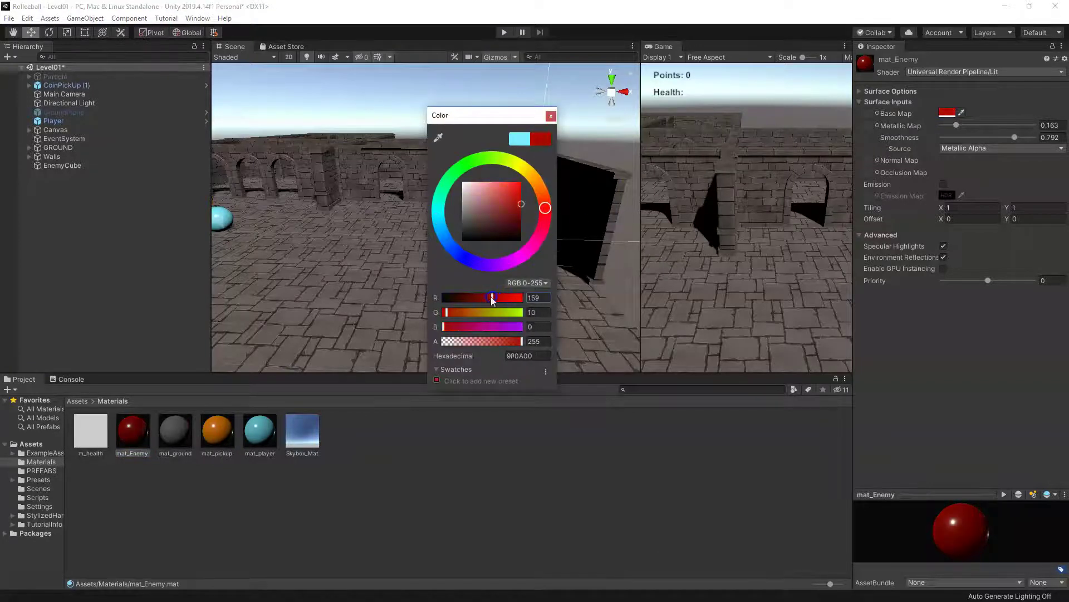
pyautogui.click(63, 165)
pyautogui.moveTo(132, 430); pyautogui.dragTo(924, 365)
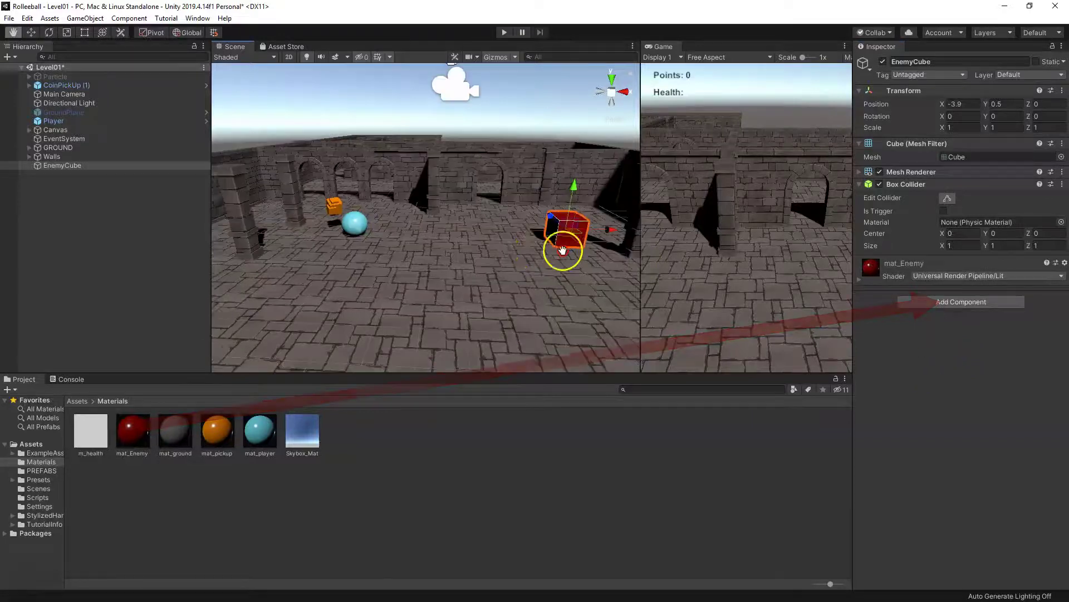
# - Create a C# script named EnemyMovement in the Scripts folder
pyautogui.keyDown('alt'); pyautogui.moveTo(569, 247); pyautogui.dragTo(434, 308); pyautogui.keyUp('alt')
pyautogui.keyDown('alt'); pyautogui.moveTo(509, 230); pyautogui.dragTo(401, 288); pyautogui.keyUp('alt')
pyautogui.click(412, 445)
pyautogui.rightClick(37, 504)
pyautogui.click(37, 497)
pyautogui.rightClick(306, 473)
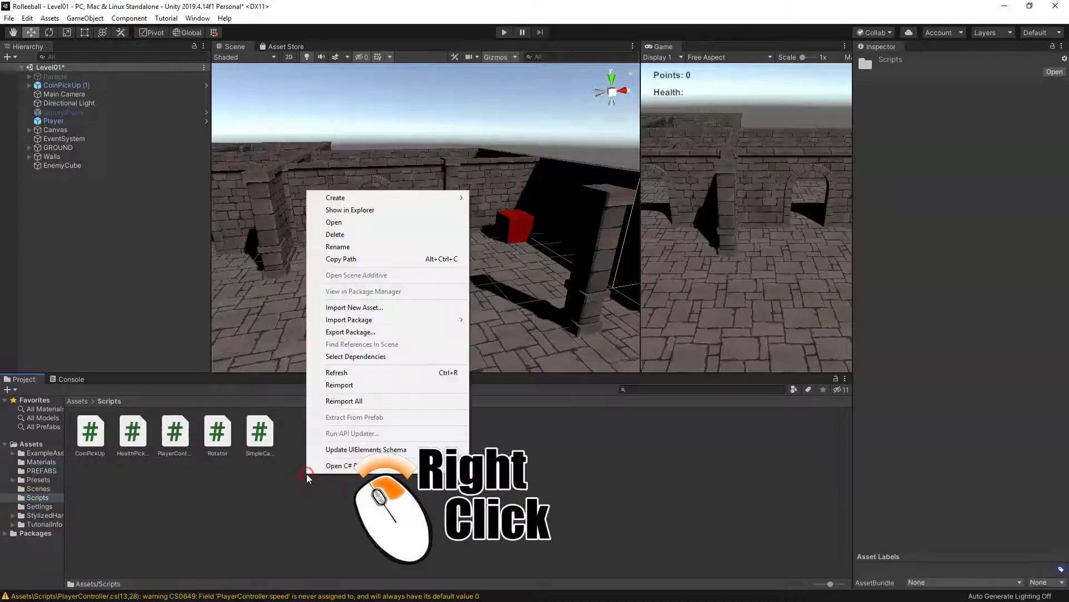
pyautogui.moveTo(353, 198)
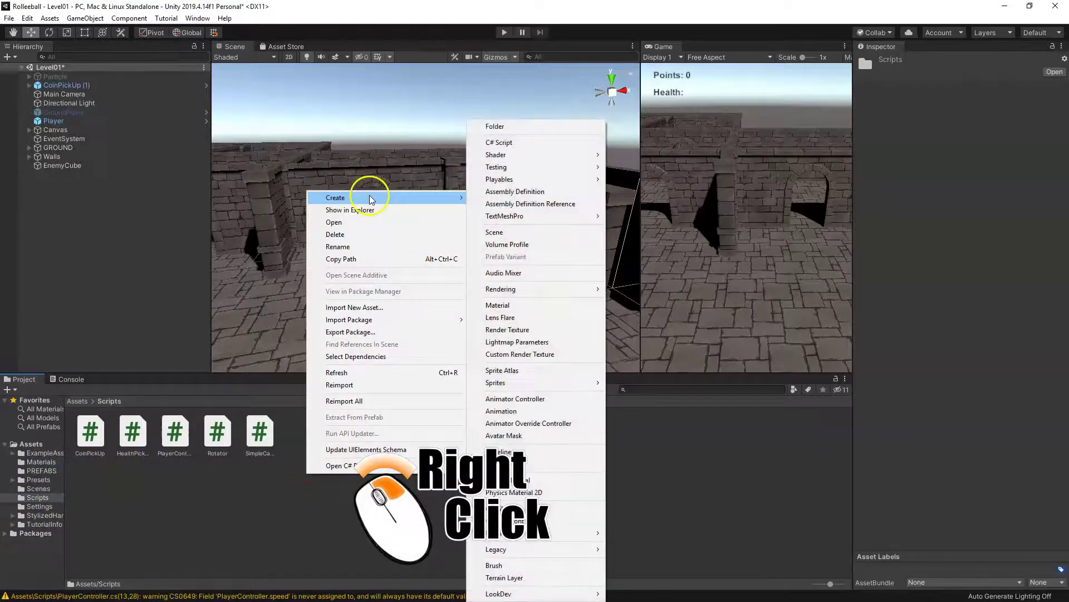
pyautogui.click(525, 142)
pyautogui.write('EnemyMov')
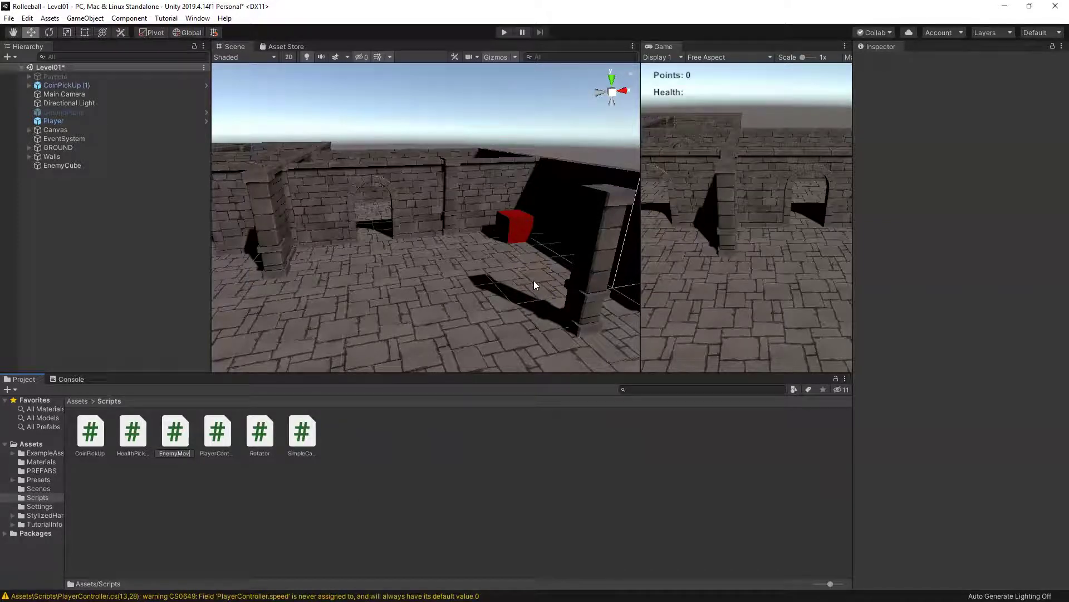
pyautogui.write('ement')
pyautogui.press('Return')
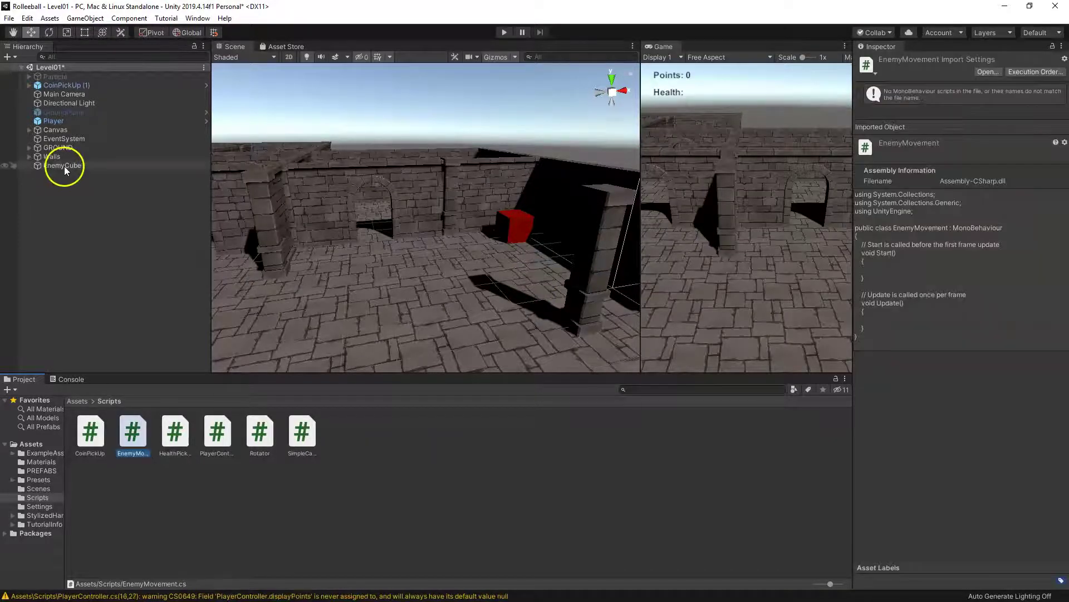
# - Attach EnemyMovement to EnemyCube and open the script for editing
pyautogui.click(63, 165)
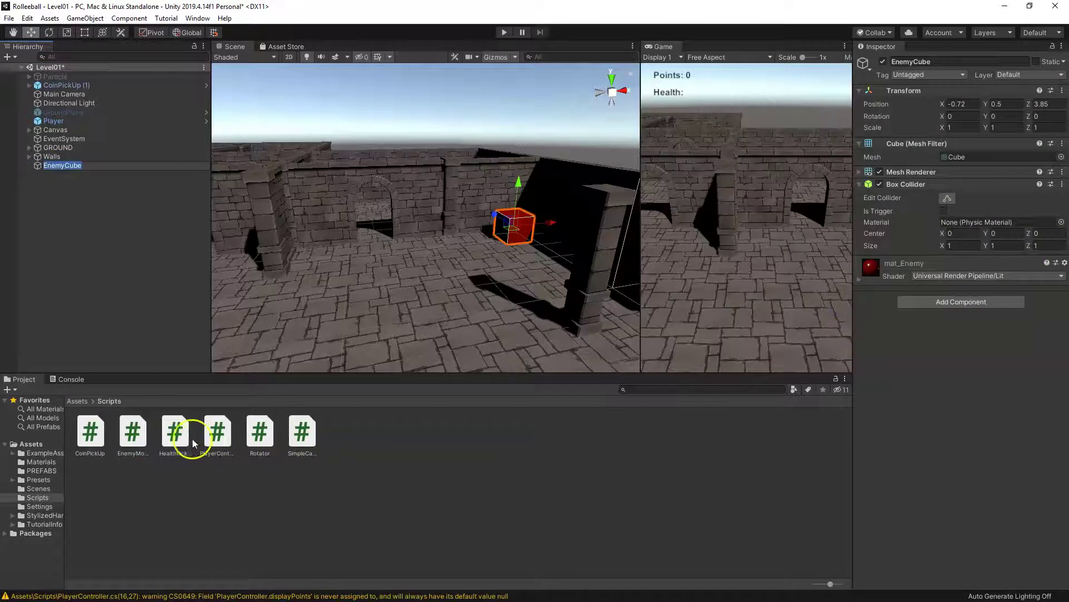
pyautogui.moveTo(132, 434); pyautogui.dragTo(928, 398)
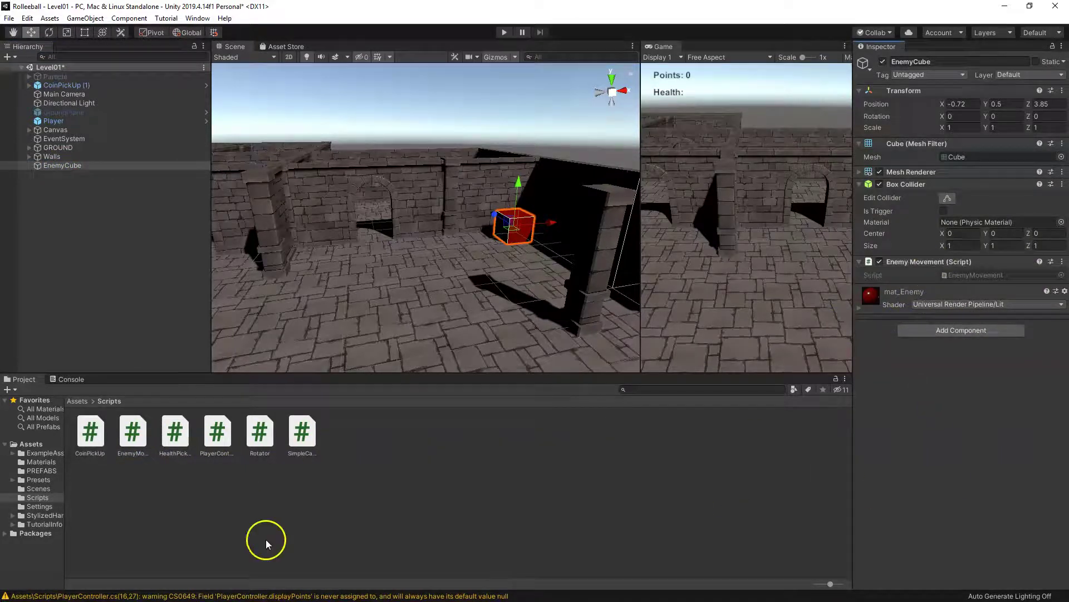
pyautogui.doubleClick(137, 438)
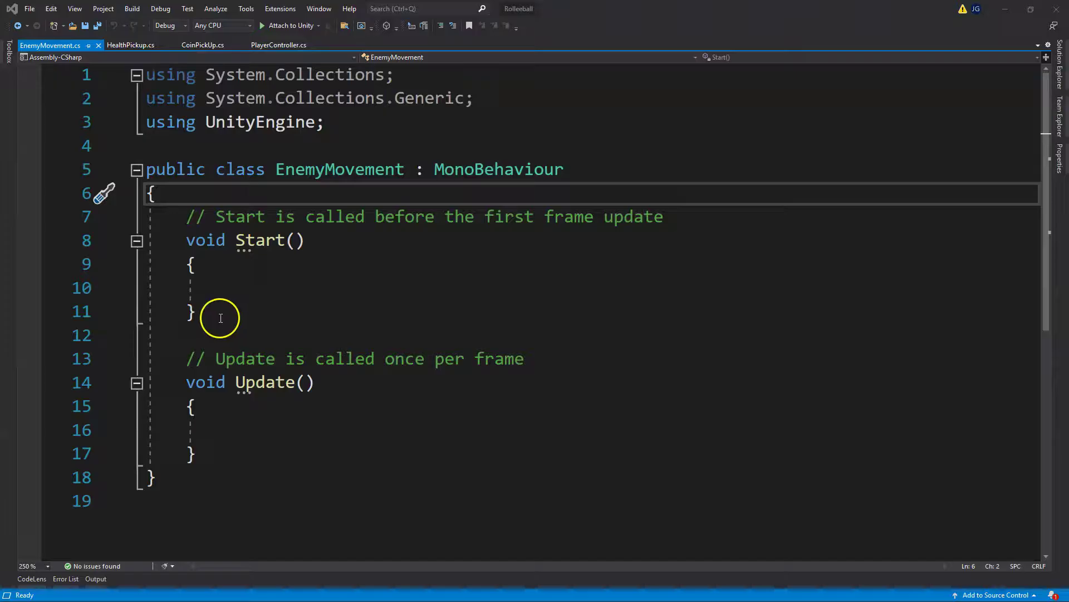
# - Delete the Start method and its comments from EnemyMovement.cs
pyautogui.click(209, 333)
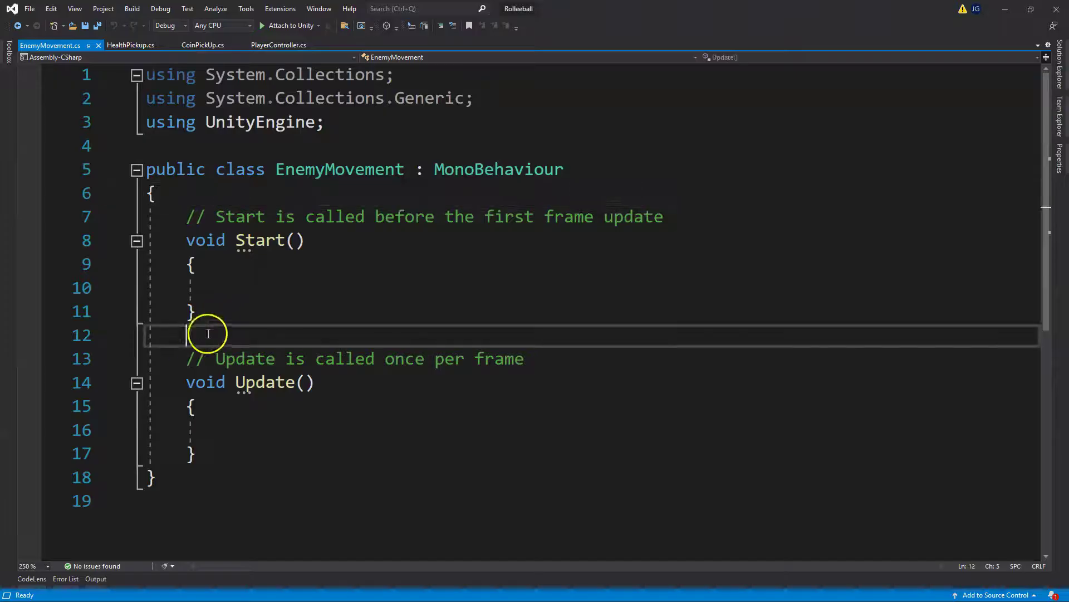
pyautogui.moveTo(538, 361); pyautogui.dragTo(128, 229)
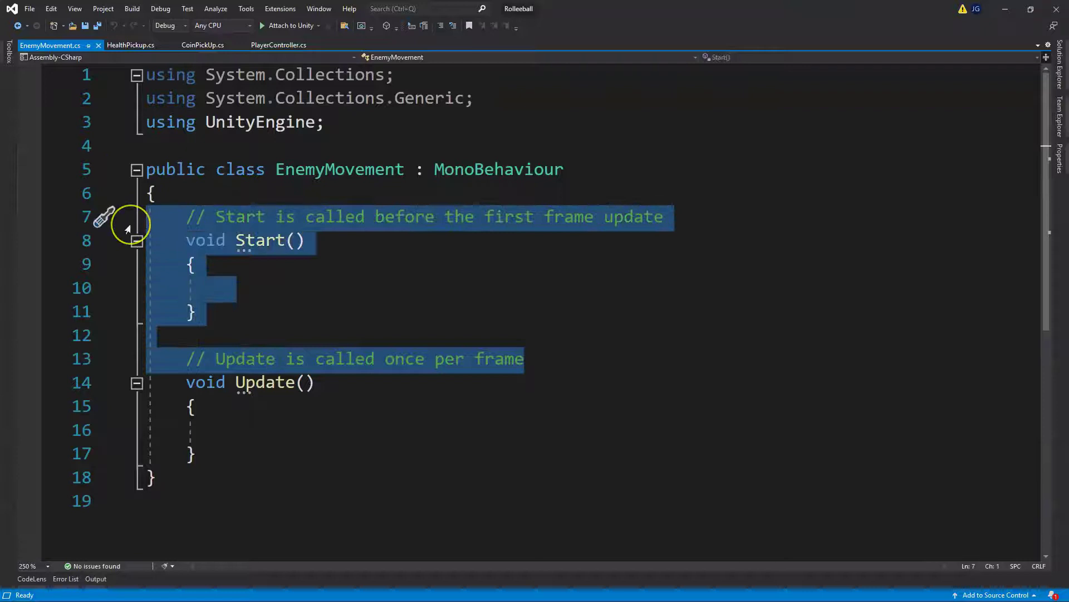
pyautogui.press('Delete')
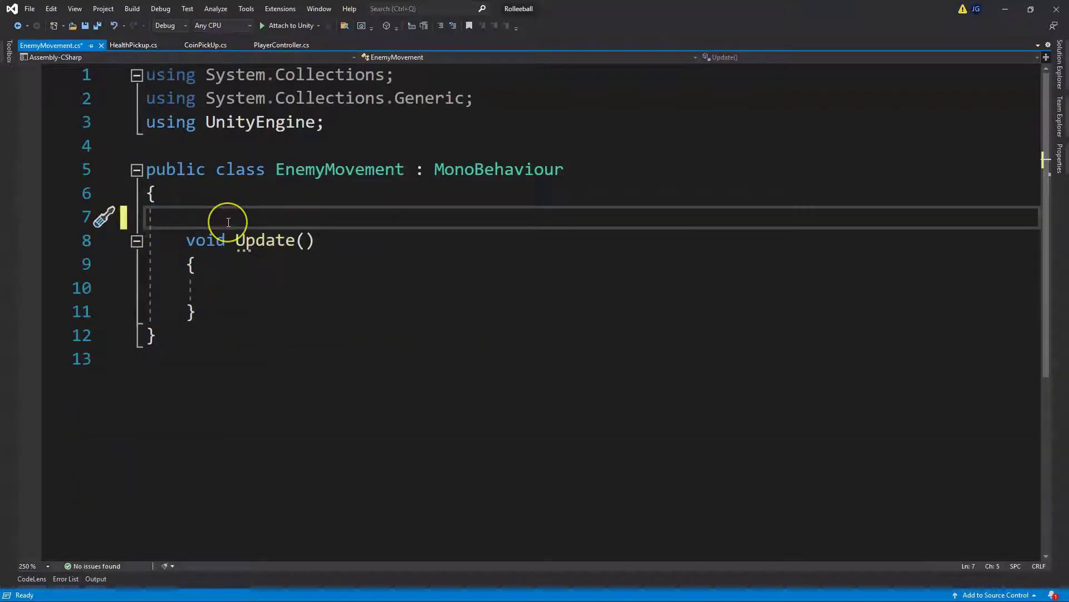
# - Declare [SerializeField] float speed = 1.5f; on line 7
pyautogui.press('Return')
pyautogui.press('Up')
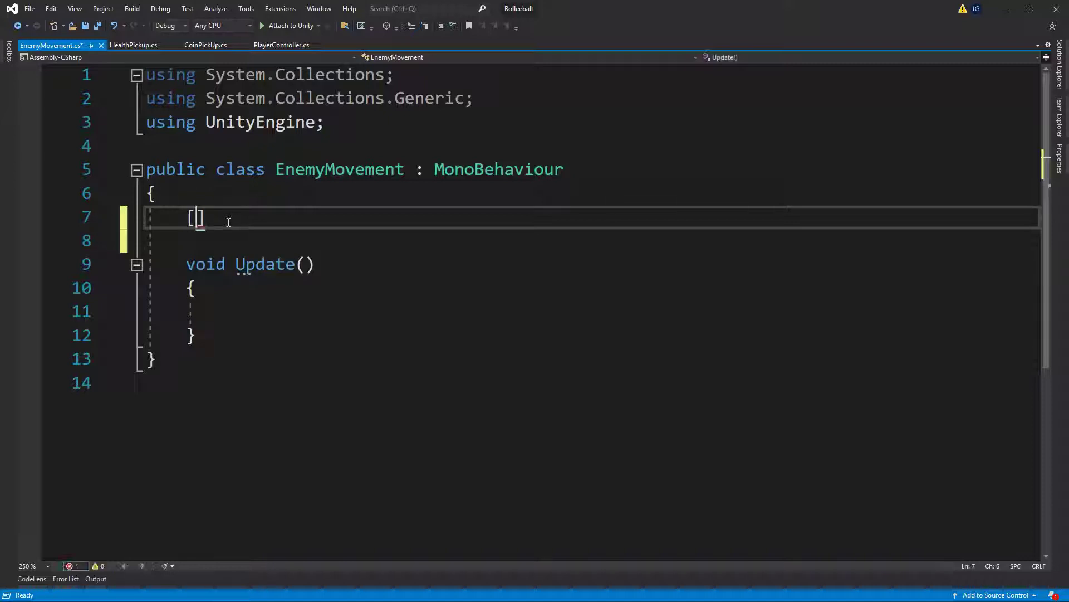
pyautogui.write('SerializeField')
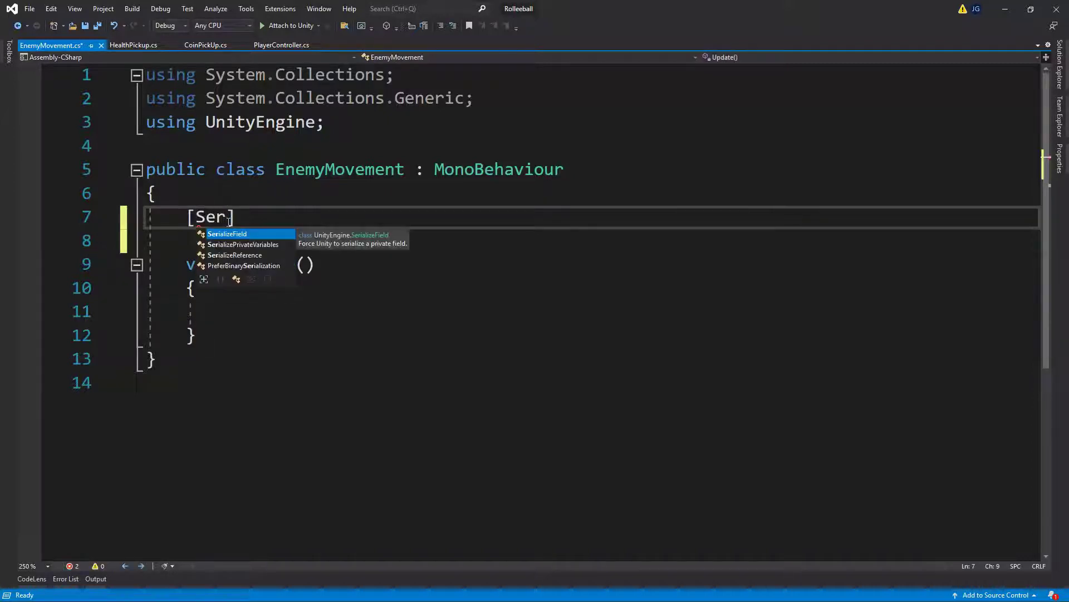
pyautogui.click(378, 219)
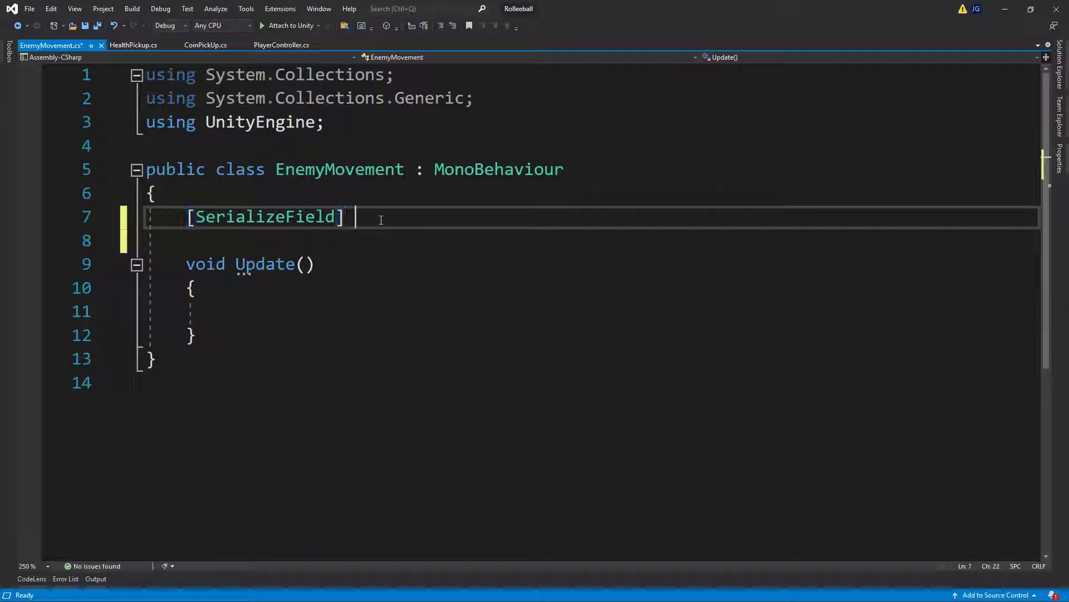
pyautogui.write('float')
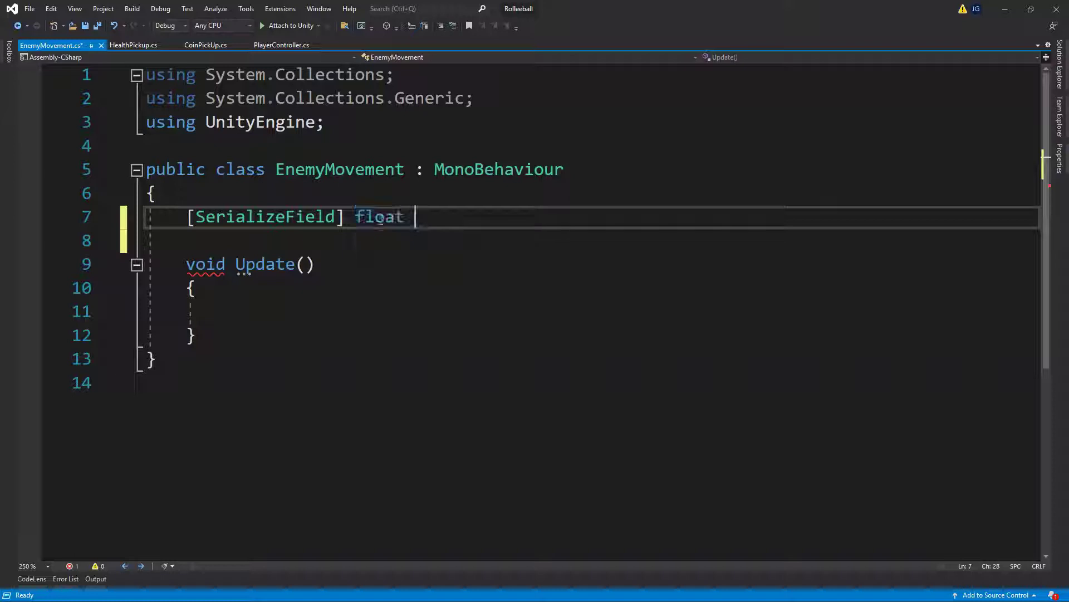
pyautogui.write(' se')
pyautogui.press('BackSpace')
pyautogui.write('p')
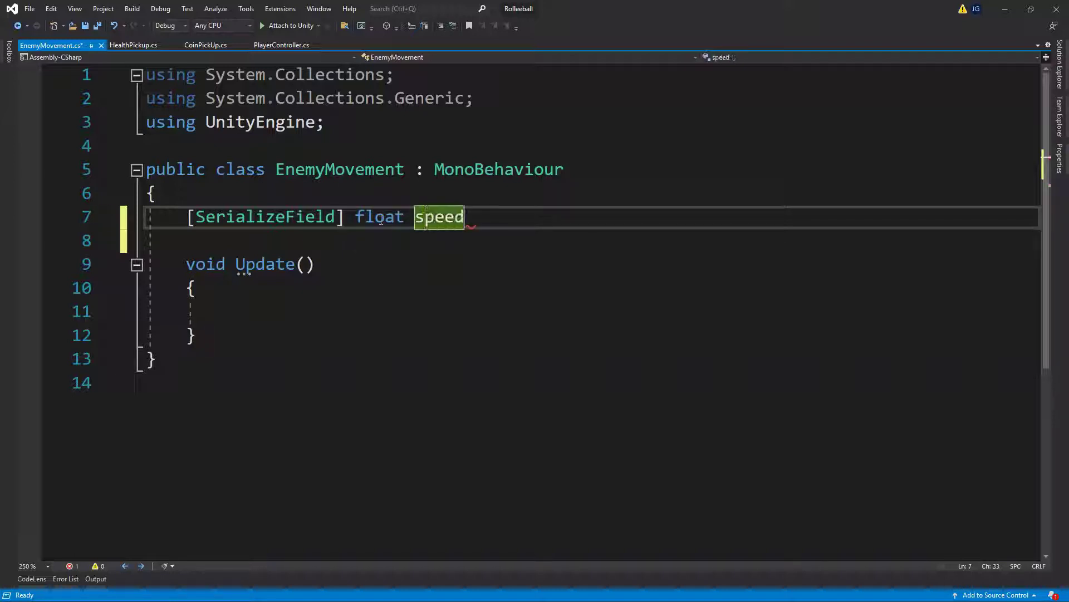
pyautogui.write('eed ')
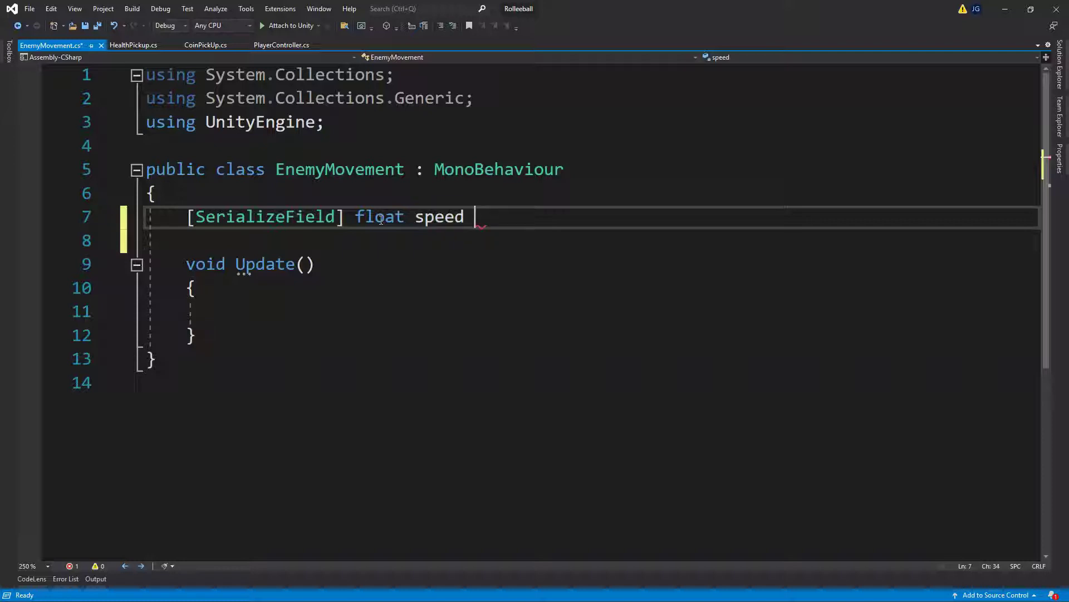
pyautogui.write('= 1.5f')
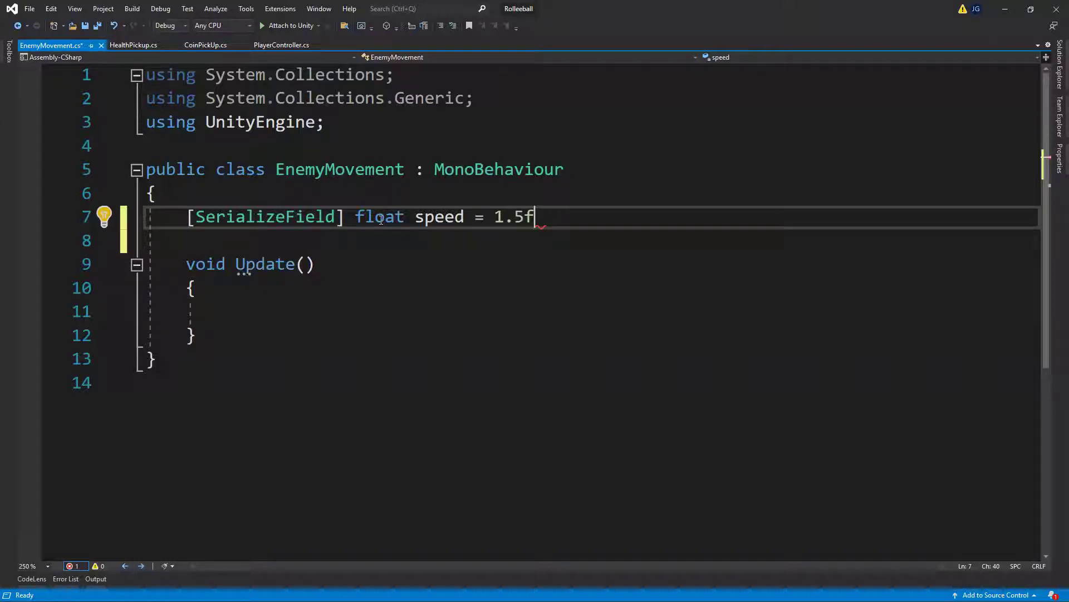
pyautogui.write(';')
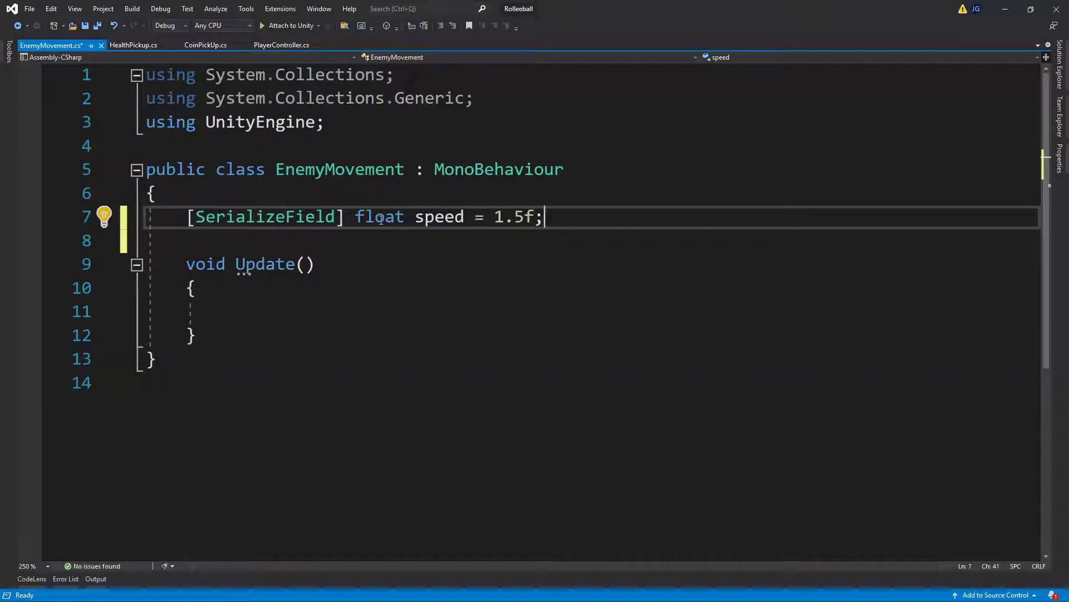
pyautogui.press('Return')
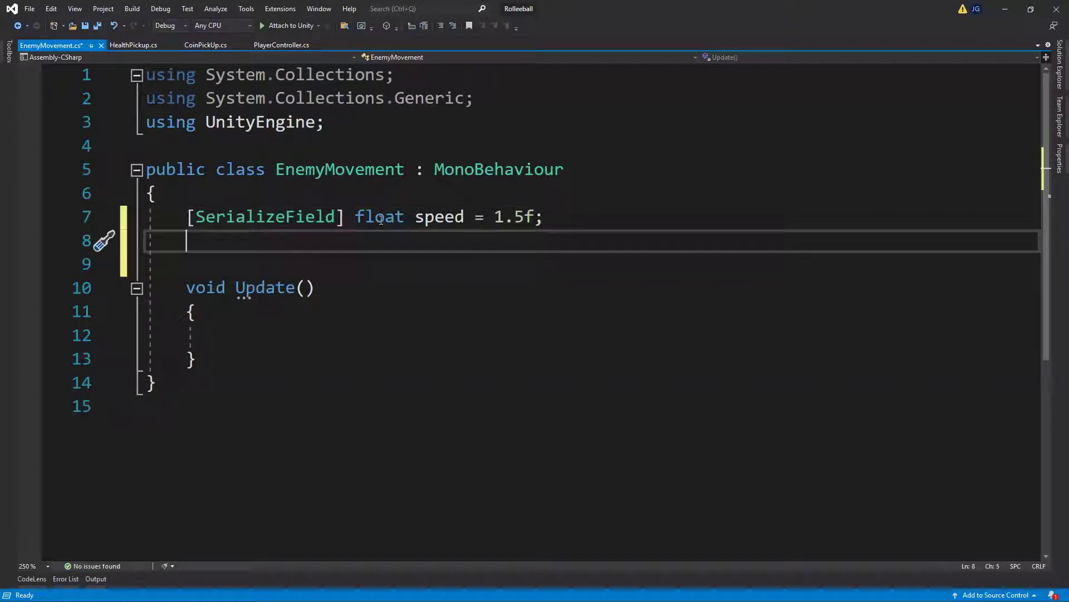
# - Add a serialized float stopDistance field below the speed field
pyautogui.write('[SerializeField] float stopDistance')
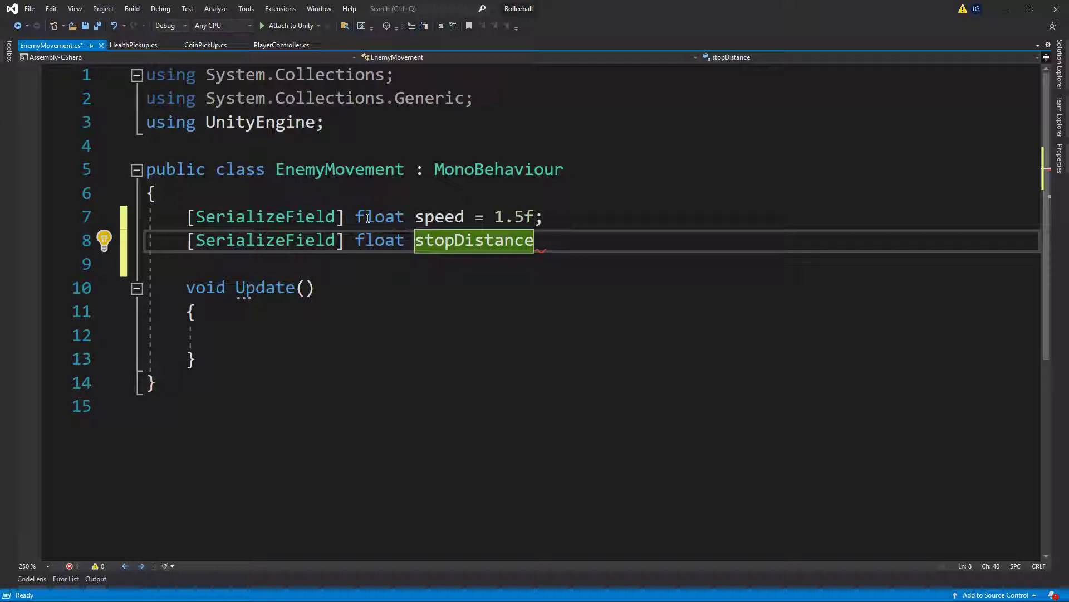
pyautogui.write(';')
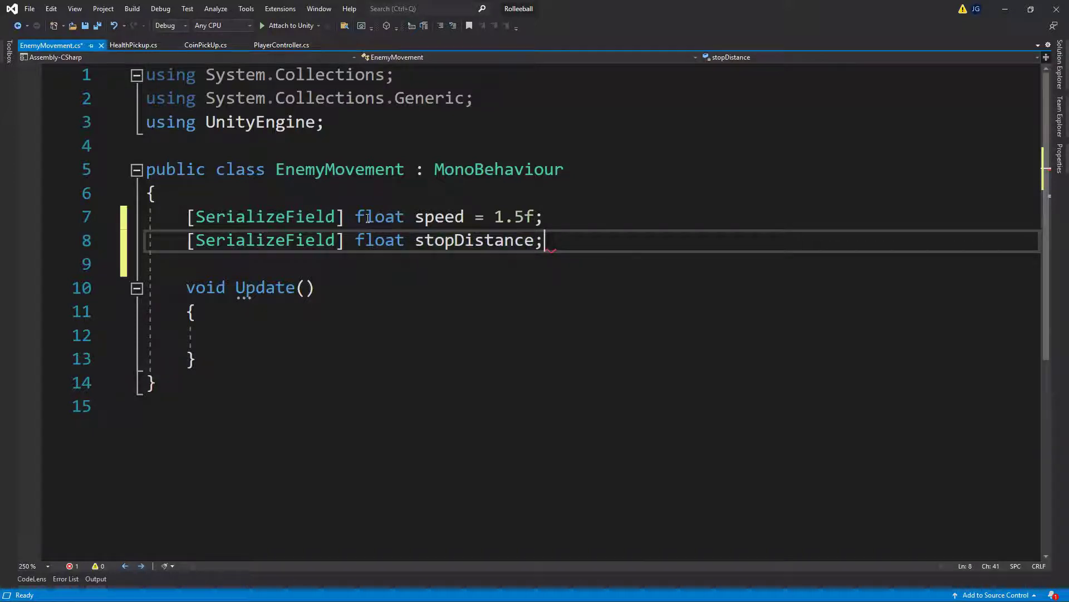
pyautogui.press('Return')
# - Paste [SerializeField] onto a new line and declare Transform target; there
pyautogui.moveTo(345, 241); pyautogui.dragTo(186, 246)
pyautogui.hotkey('ctrl', 'c')
pyautogui.click(392, 270)
pyautogui.hotkey('ctrl', 'v')
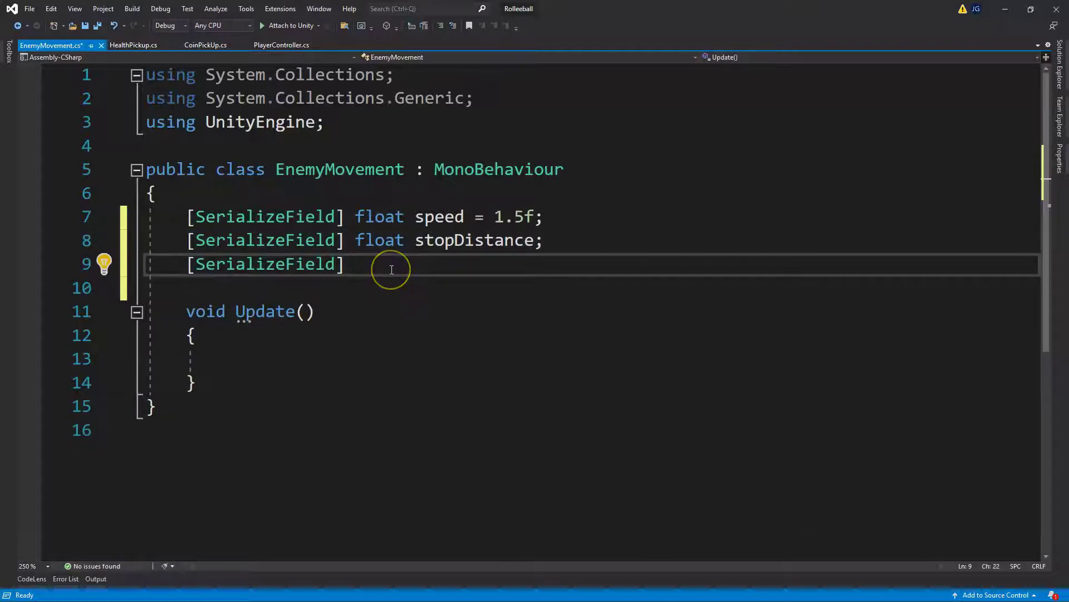
pyautogui.write('Transform target')
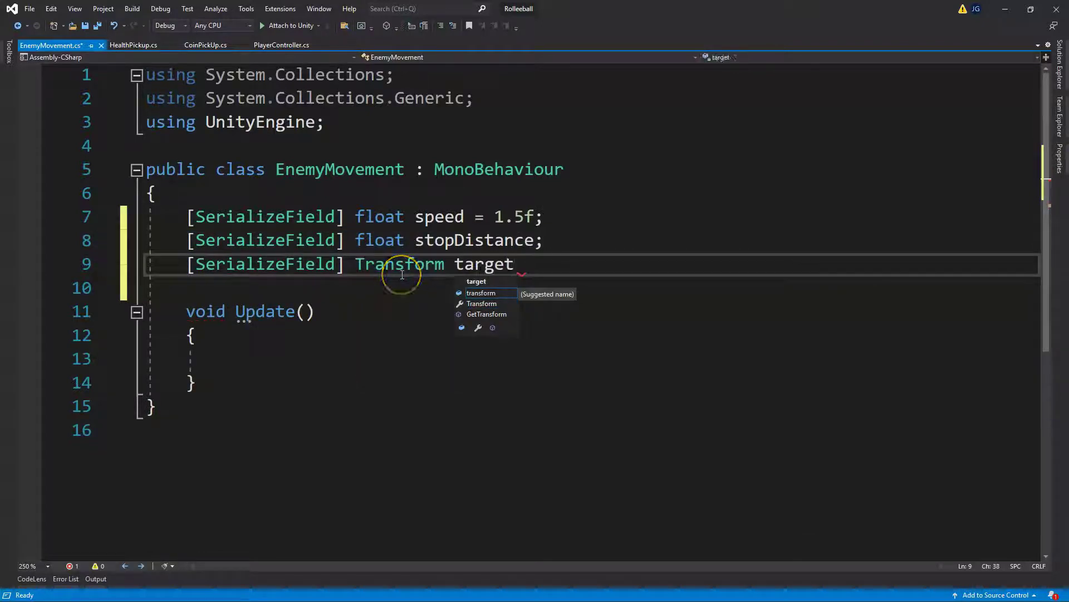
pyautogui.write(';')
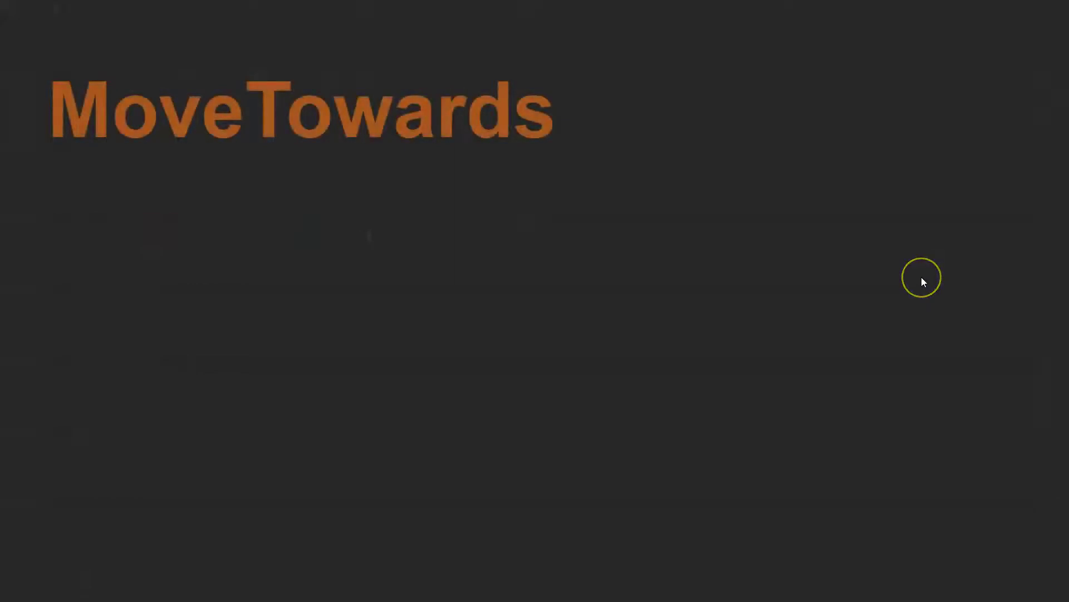
# - Reveal the MoveTowards bullets and the Vector3.MoveTowards code line on the Format slide
pyautogui.click(919, 278)
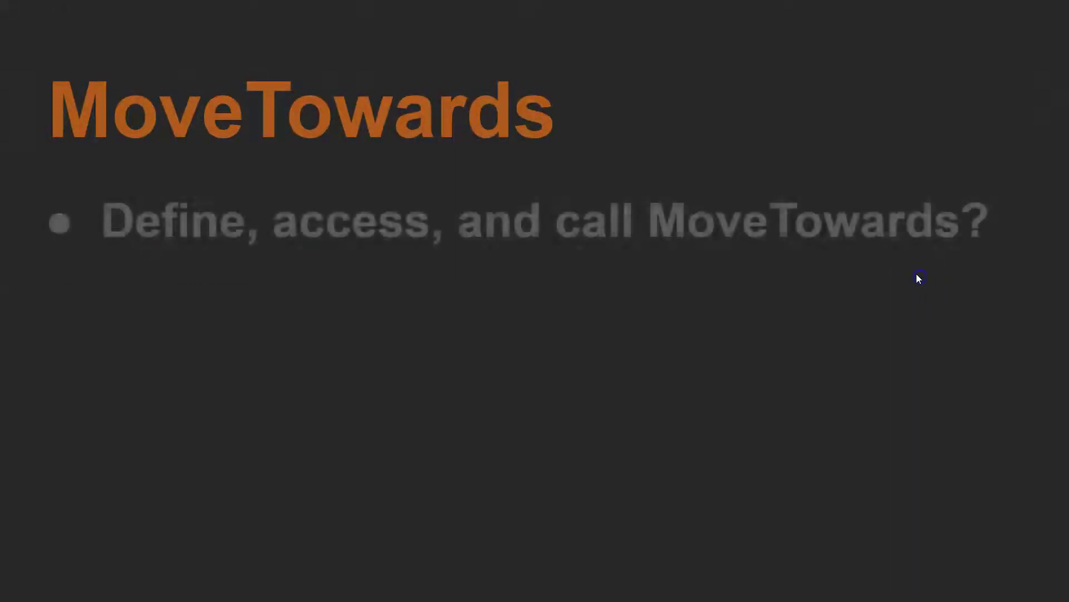
pyautogui.click(824, 325)
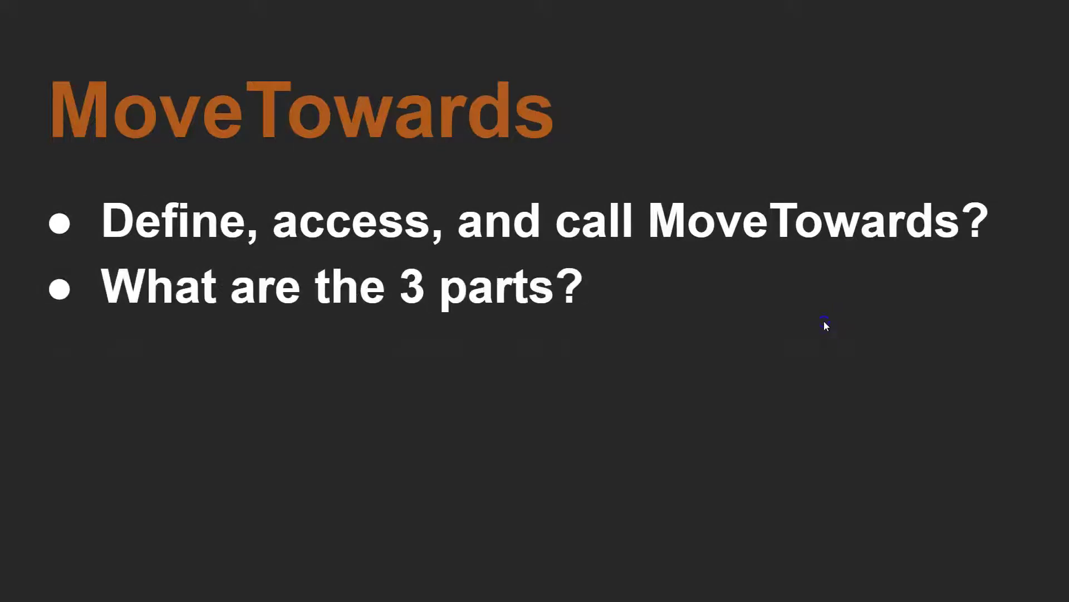
pyautogui.click(805, 327)
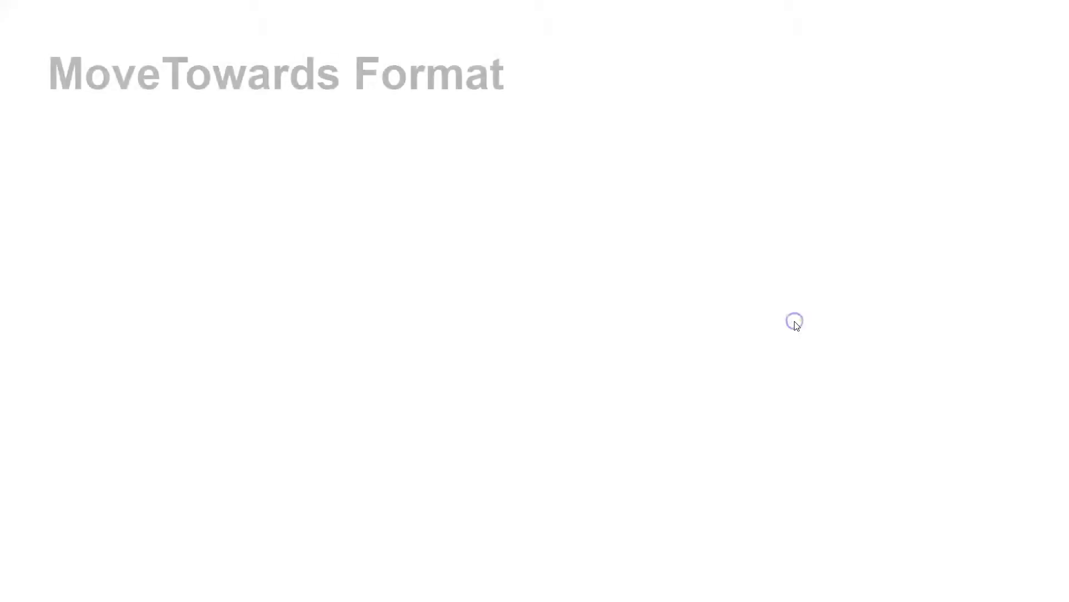
pyautogui.click(795, 322)
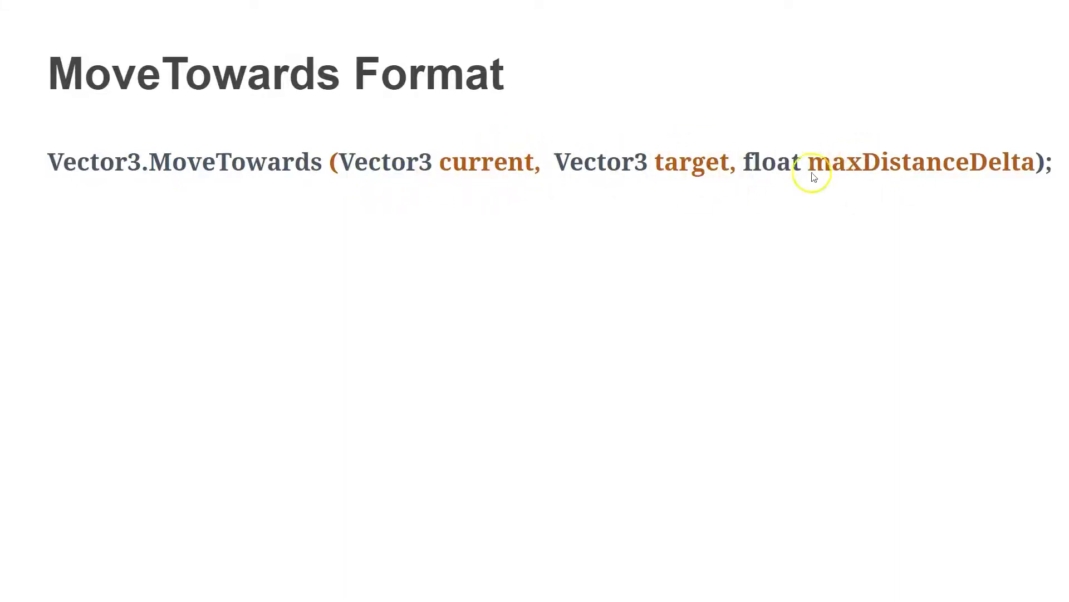
# - Reveal the table rows for current, target and maxDistanceDelta
pyautogui.click(819, 282)
pyautogui.click(818, 280)
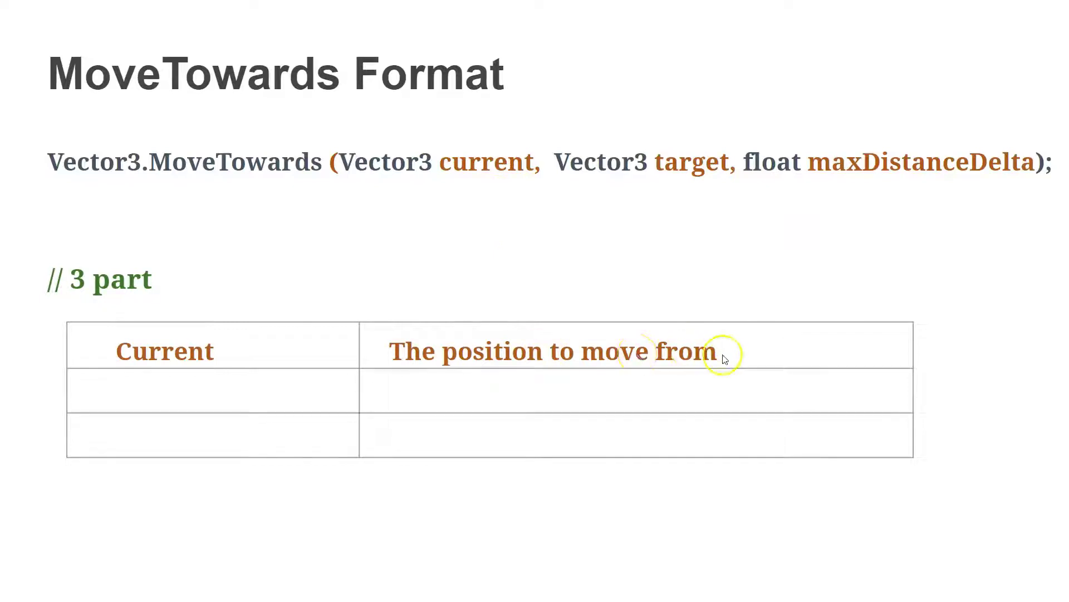
pyautogui.click(561, 275)
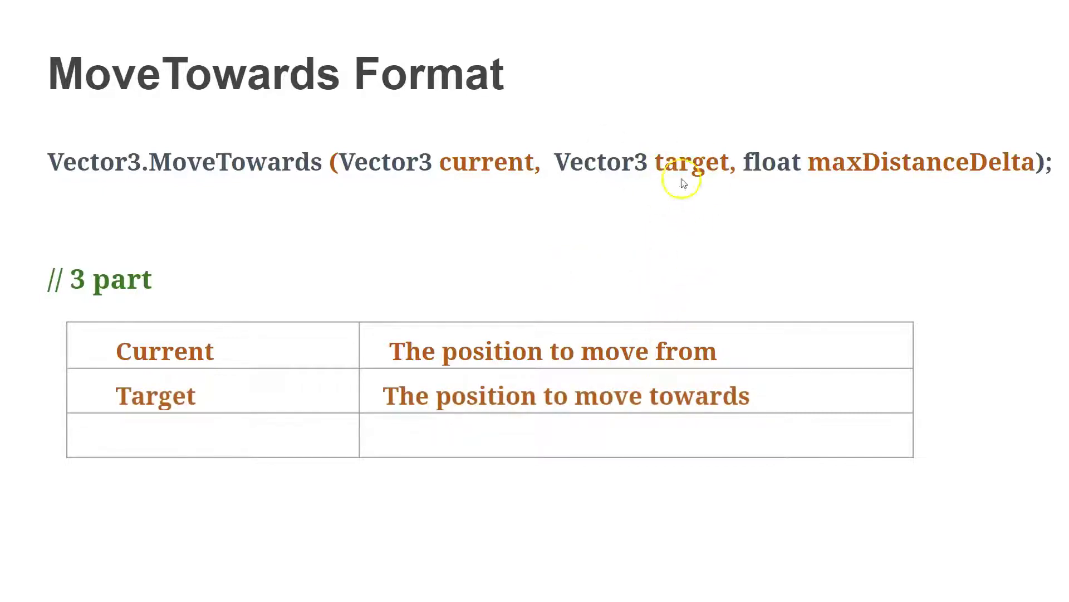
pyautogui.click(722, 255)
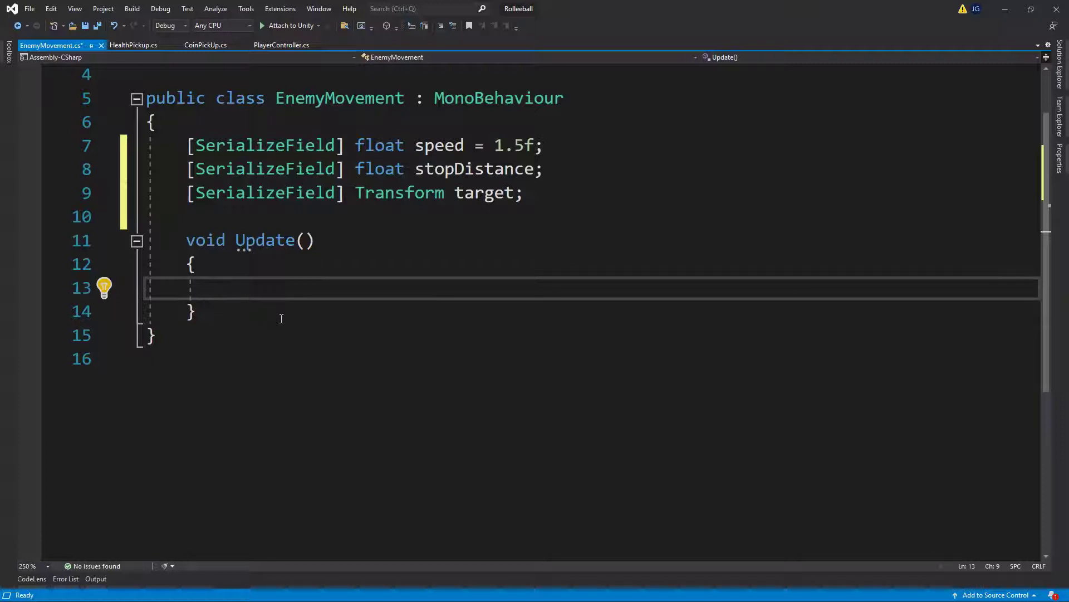
# - Write Vector3 targetDirection = target.position - transform.position; inside Update
pyautogui.write('Vector3')
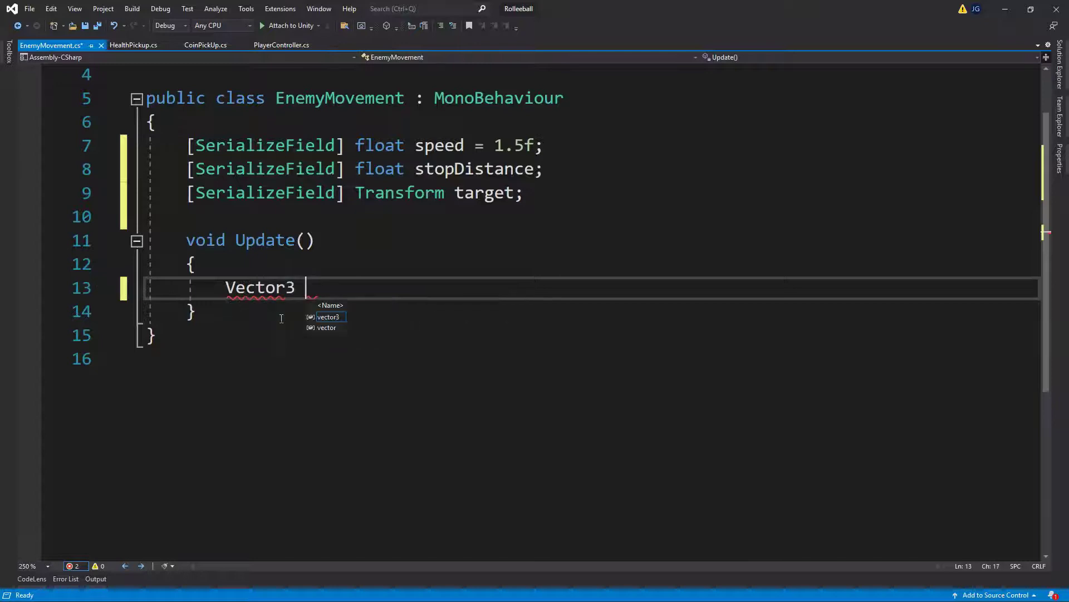
pyautogui.write(' targetDirection =')
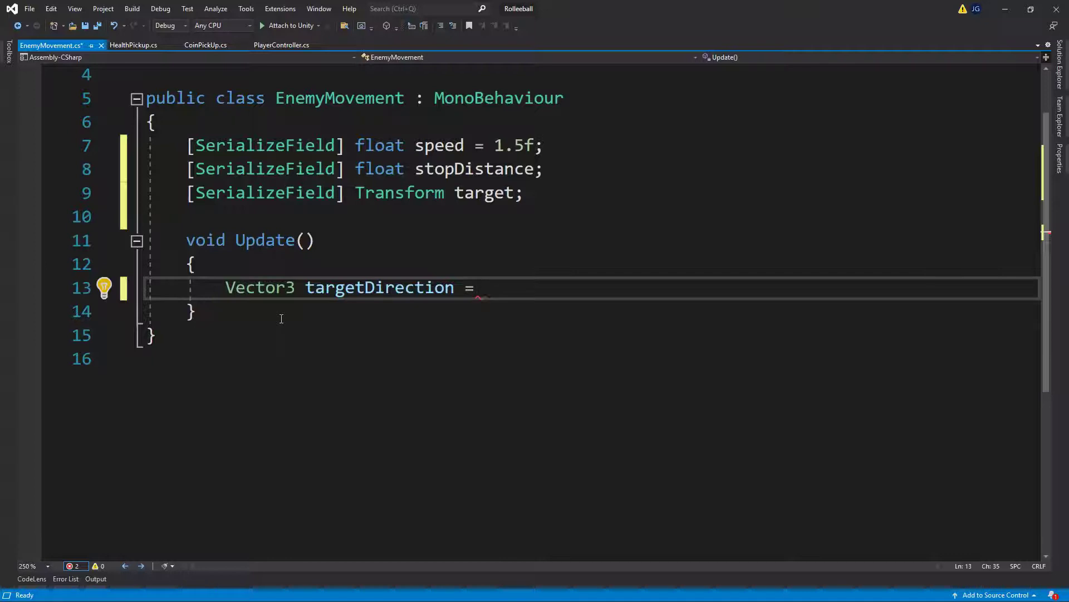
pyautogui.write('ta')
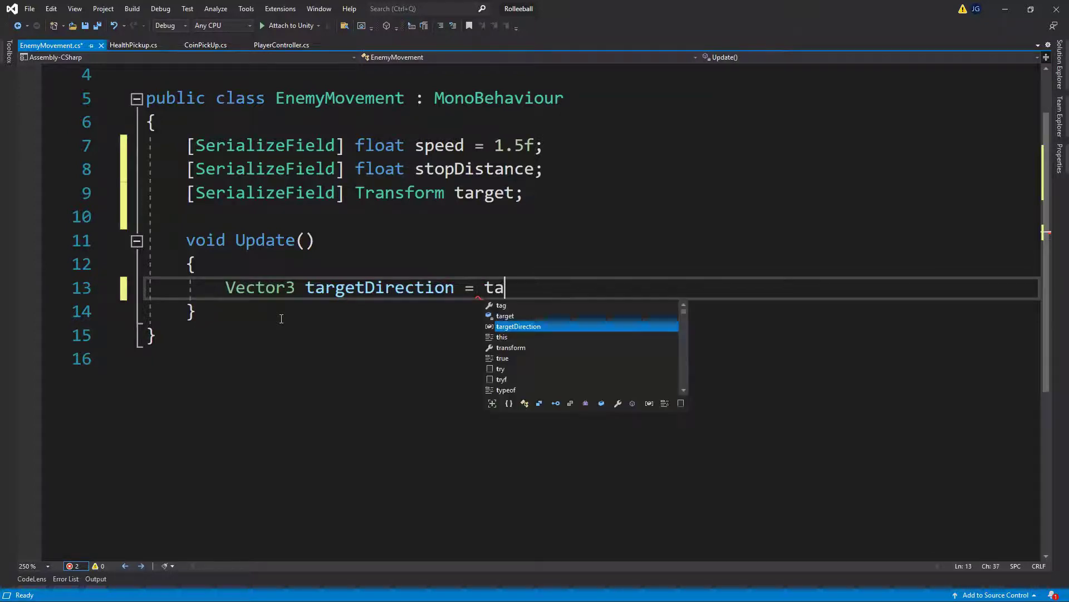
pyautogui.write('rget.position - t')
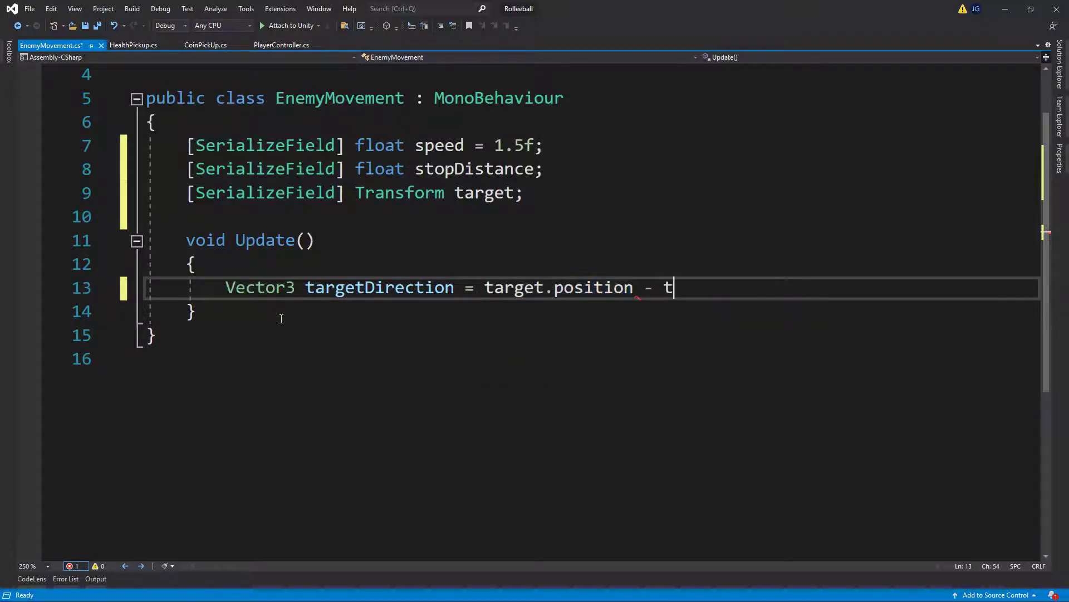
pyautogui.write('ransform.position;')
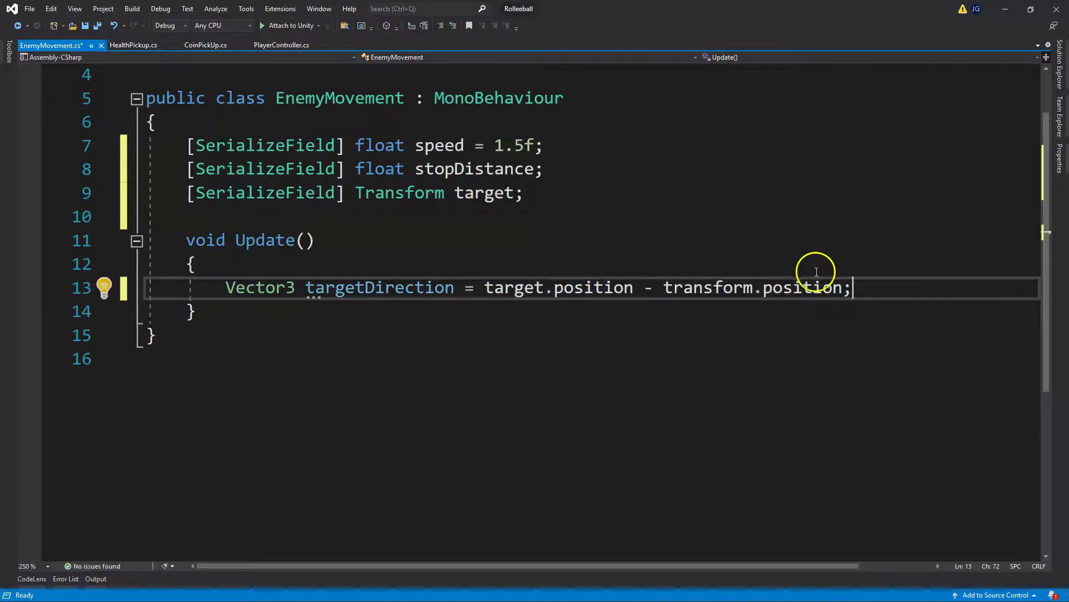
pyautogui.moveTo(663, 288); pyautogui.dragTo(844, 291)
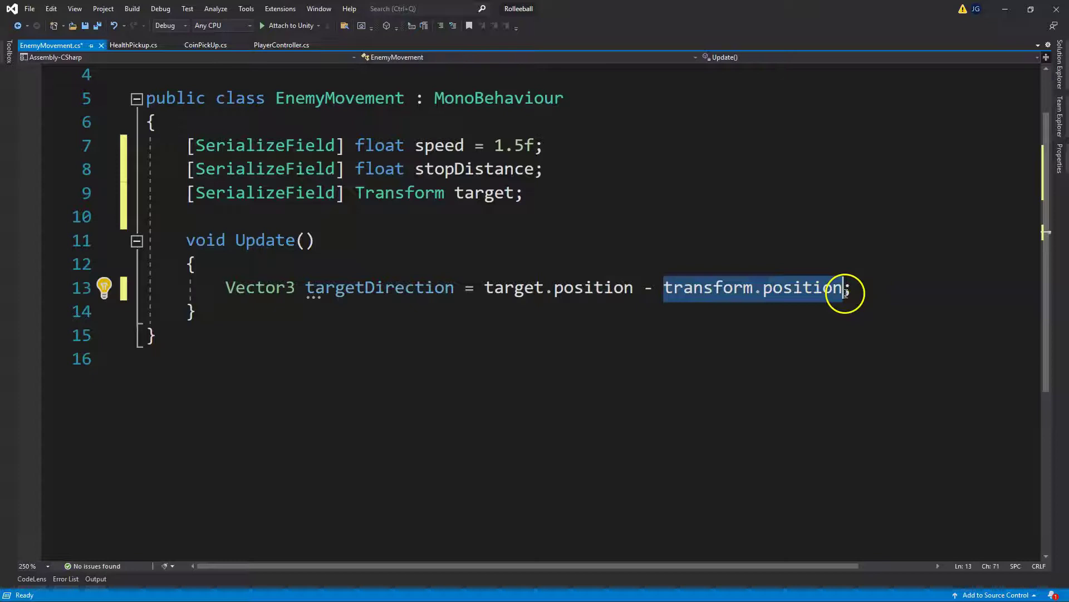
pyautogui.click(740, 288)
pyautogui.click(291, 238)
pyautogui.click(878, 291)
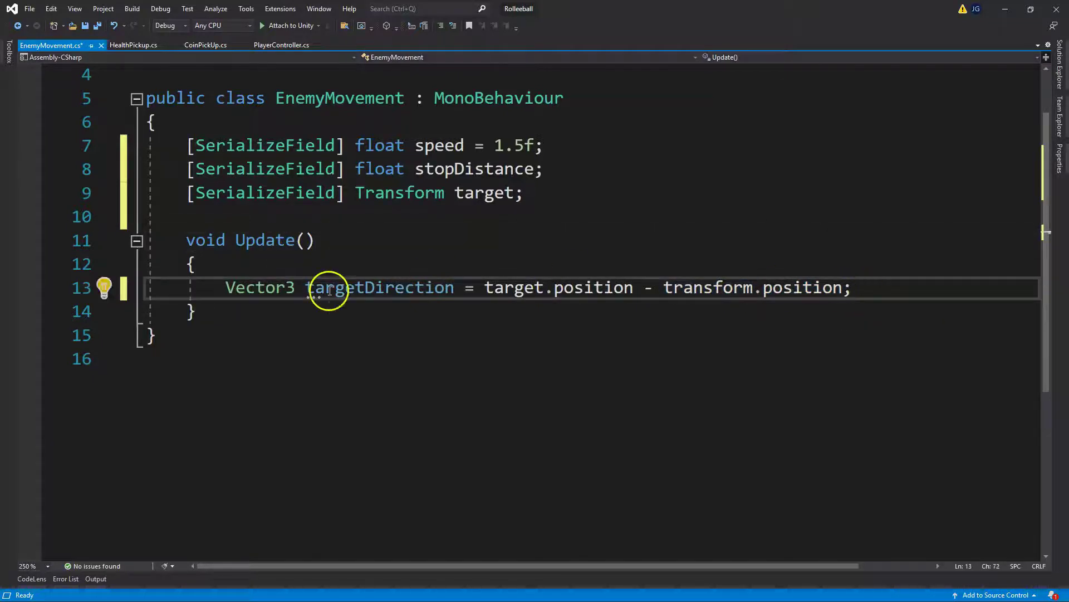
pyautogui.press('Return')
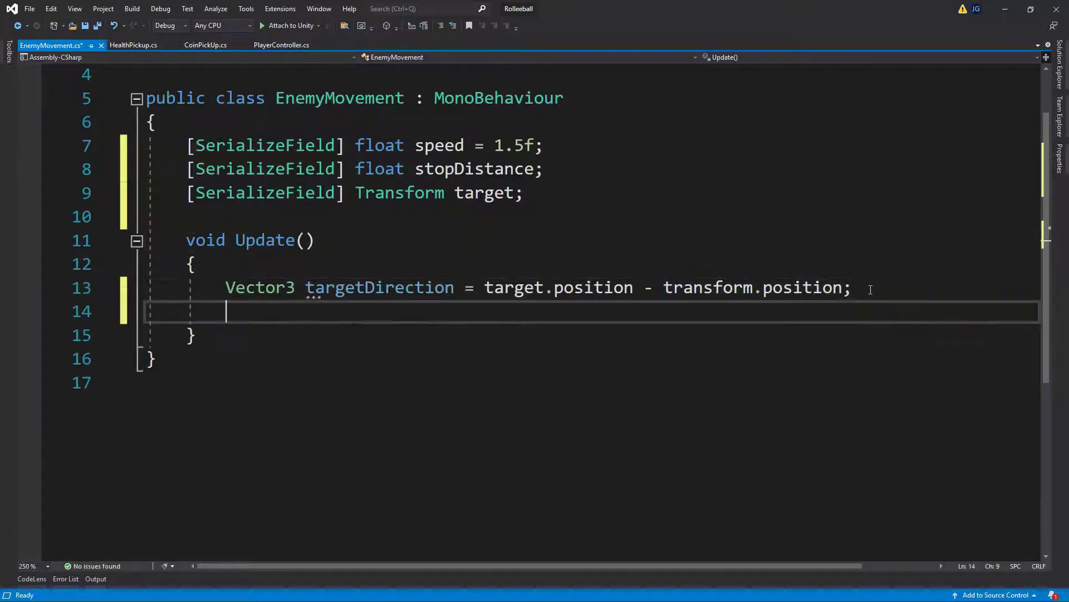
# - Add transform.position = Vector3.MoveTowards(transform.position, target.position, speed); with the code zoomed to 200%
pyautogui.write('transf')
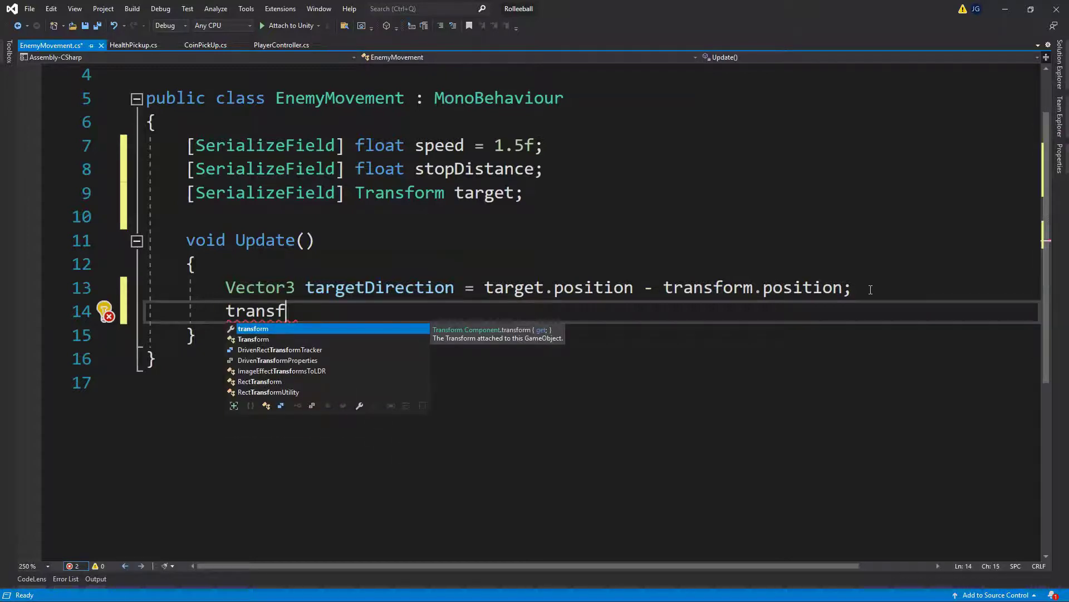
pyautogui.write('orm.position = Vetor3.MoveTowards(tra')
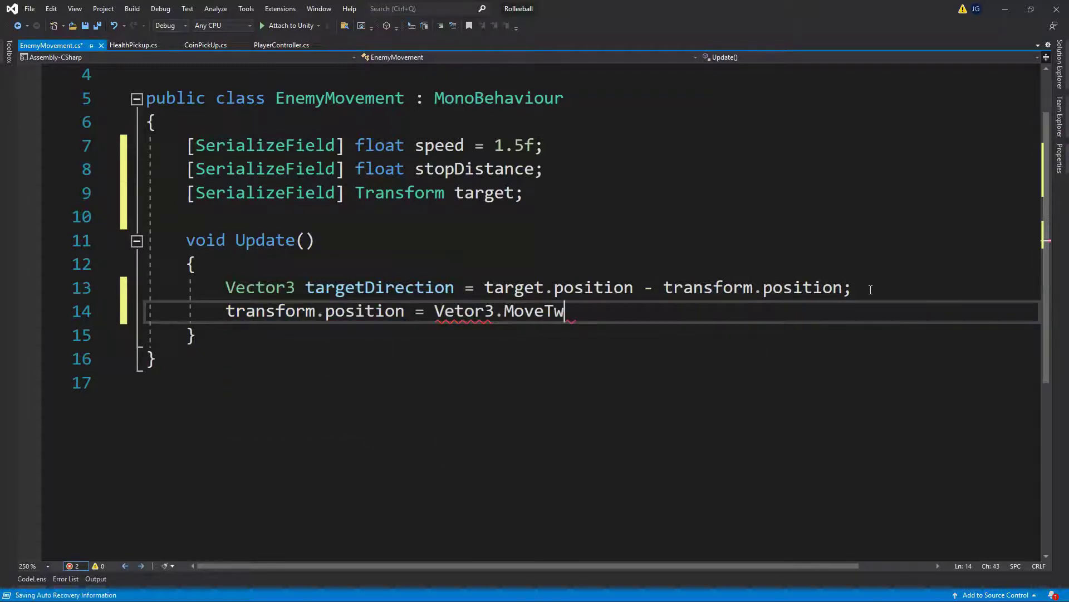
pyautogui.write('nsform.position, target.position,')
pyautogui.click(34, 565)
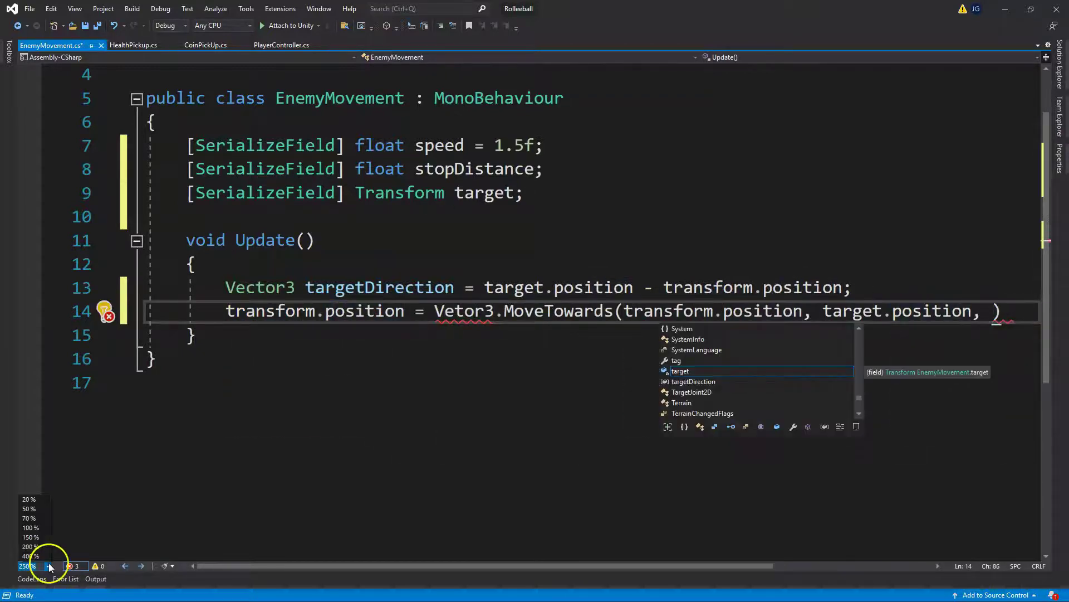
pyautogui.click(28, 454)
pyautogui.write('speed);')
pyautogui.click(367, 262)
pyautogui.write('c')
pyautogui.click(279, 263)
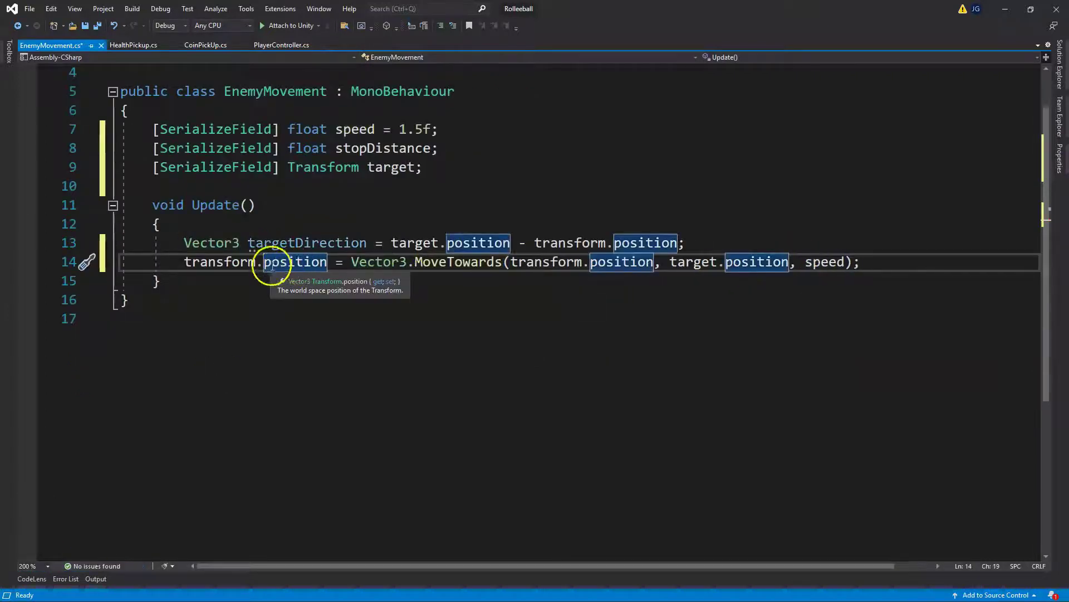
# - Highlight the MoveTowards call's position arguments and speed argument to explain them
pyautogui.doubleClick(440, 262)
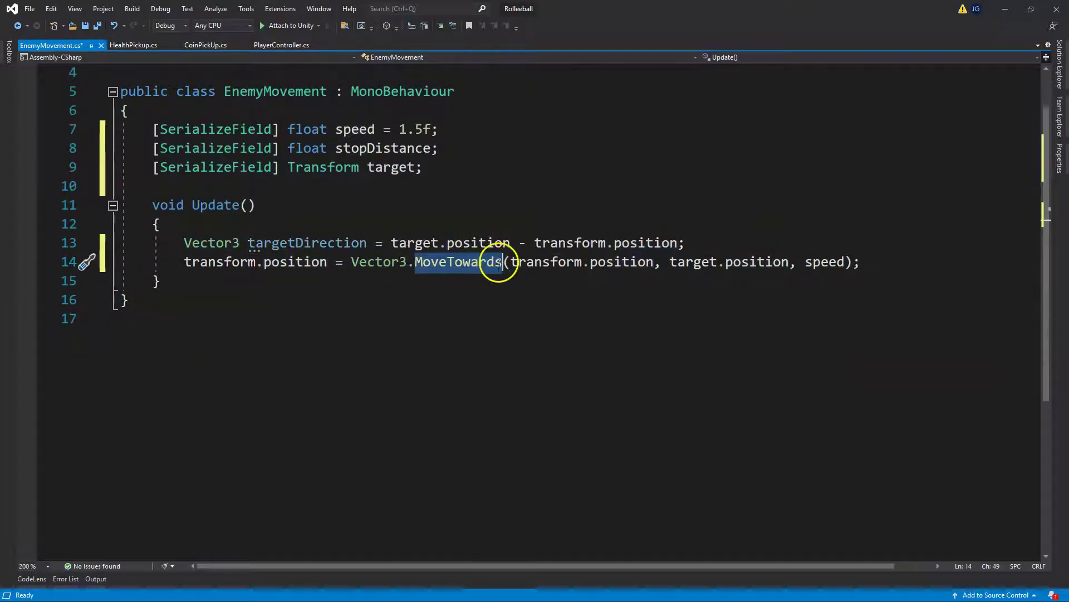
pyautogui.moveTo(510, 262); pyautogui.dragTo(786, 262)
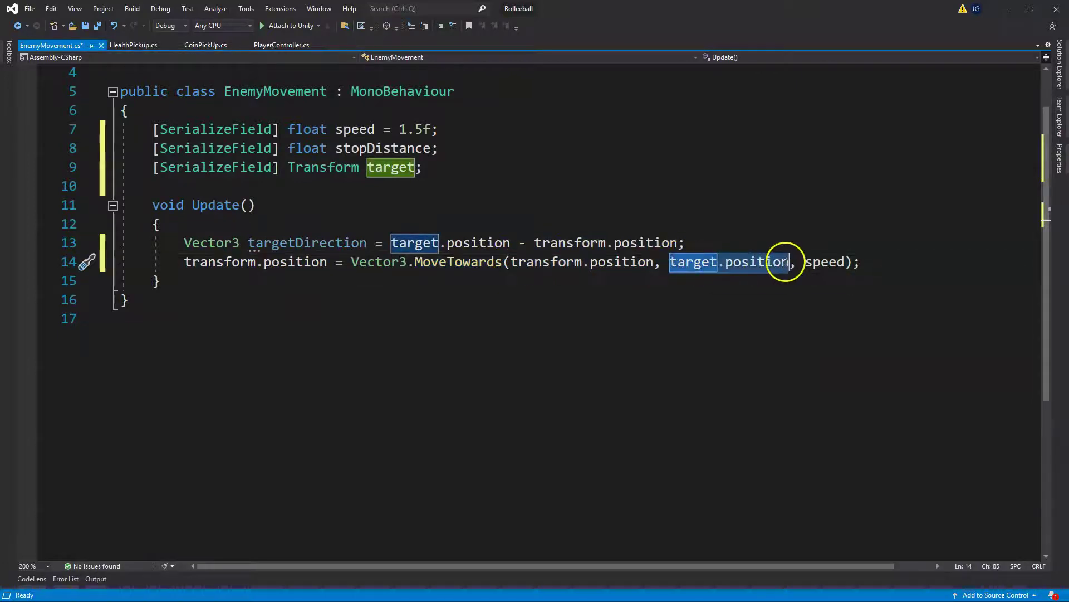
pyautogui.click(829, 262)
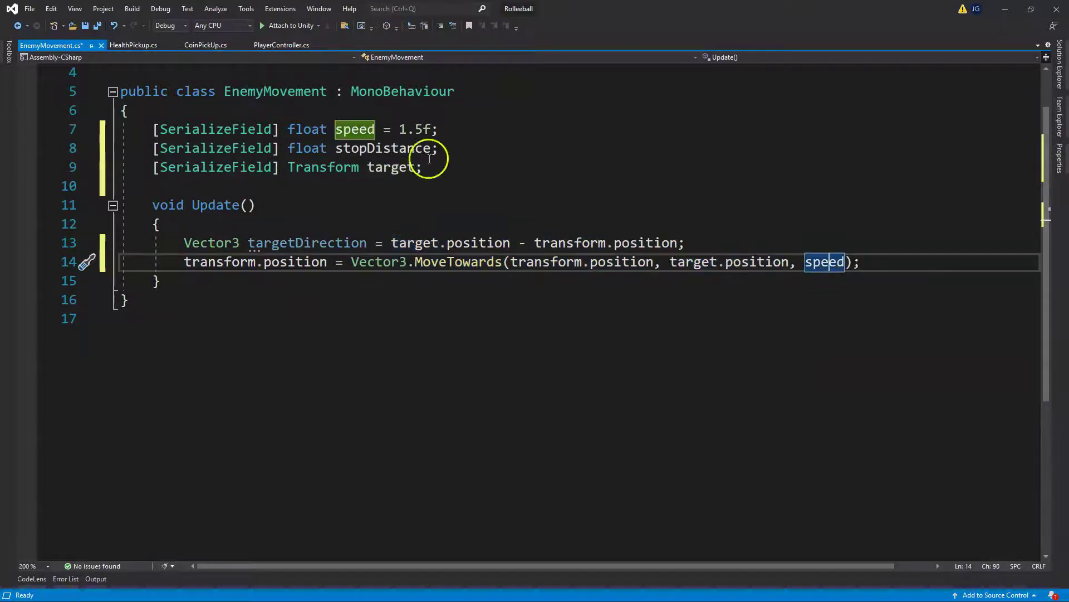
pyautogui.moveTo(808, 254)
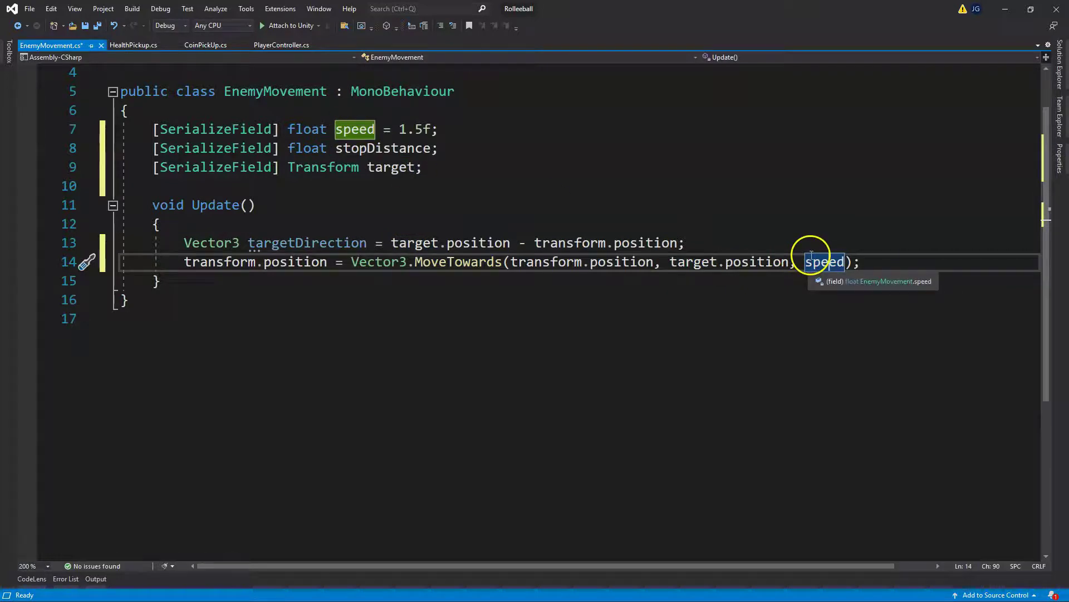
pyautogui.click(845, 262)
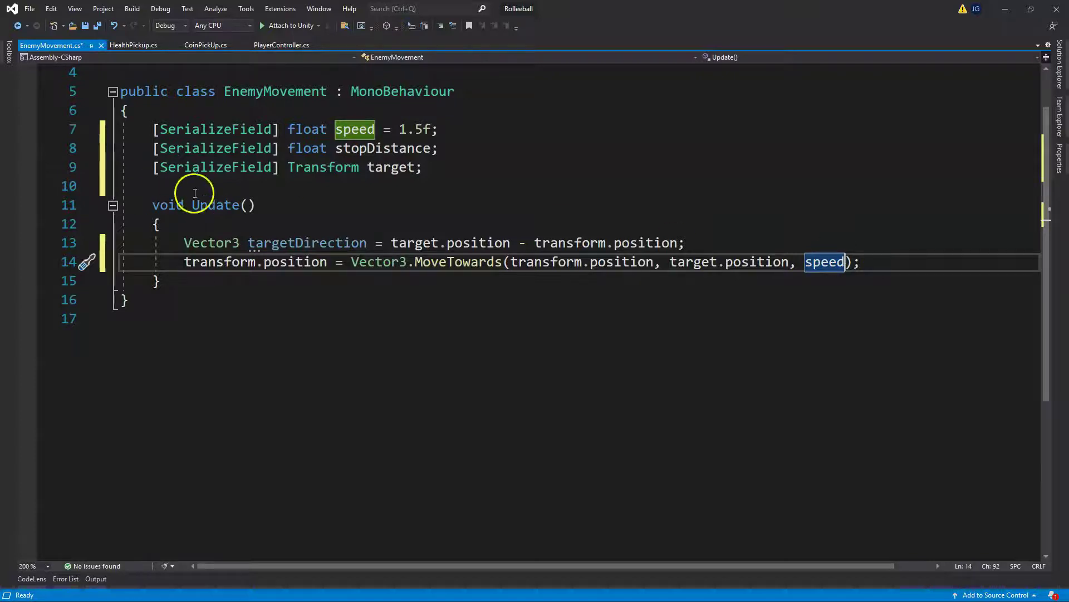
pyautogui.moveTo(846, 263)
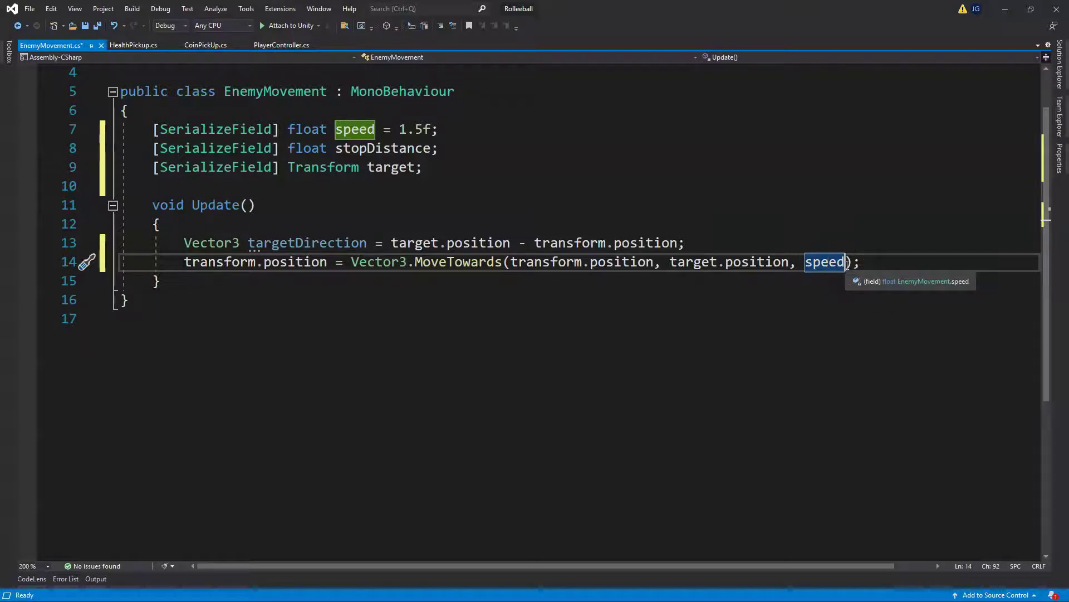
pyautogui.click(844, 273)
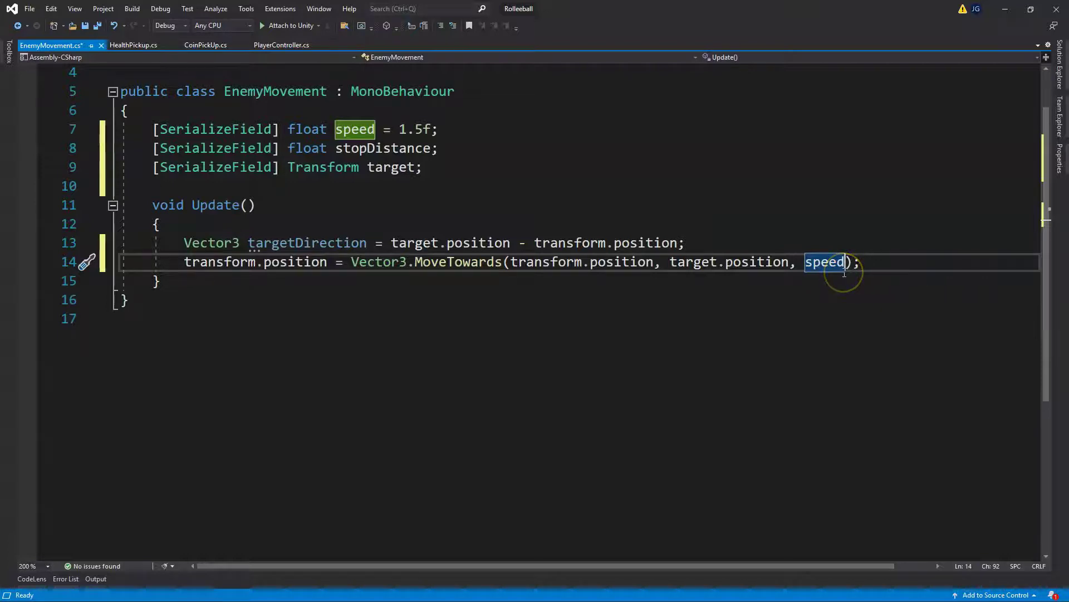
# - Add float step = speed * Time.deltaTime; and pass step instead of speed to MoveTowards
pyautogui.click(695, 246)
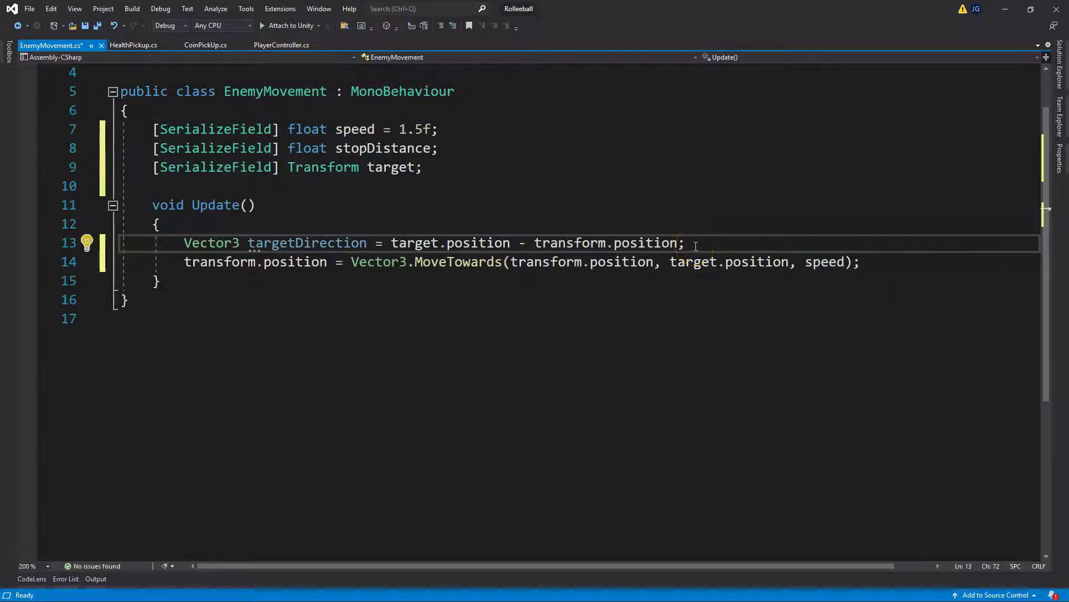
pyautogui.press('Return')
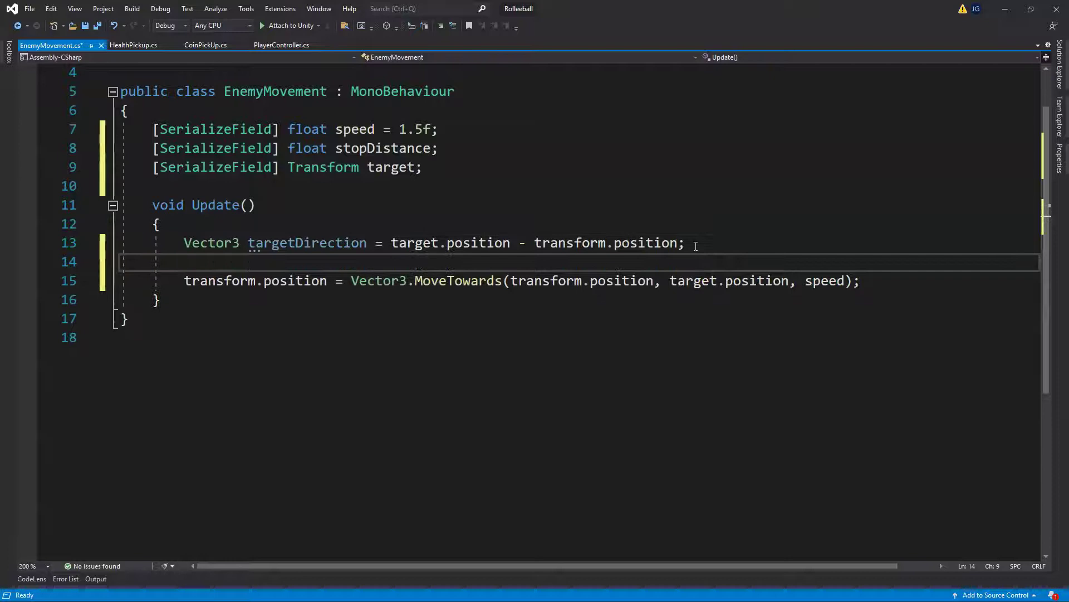
pyautogui.write('float ')
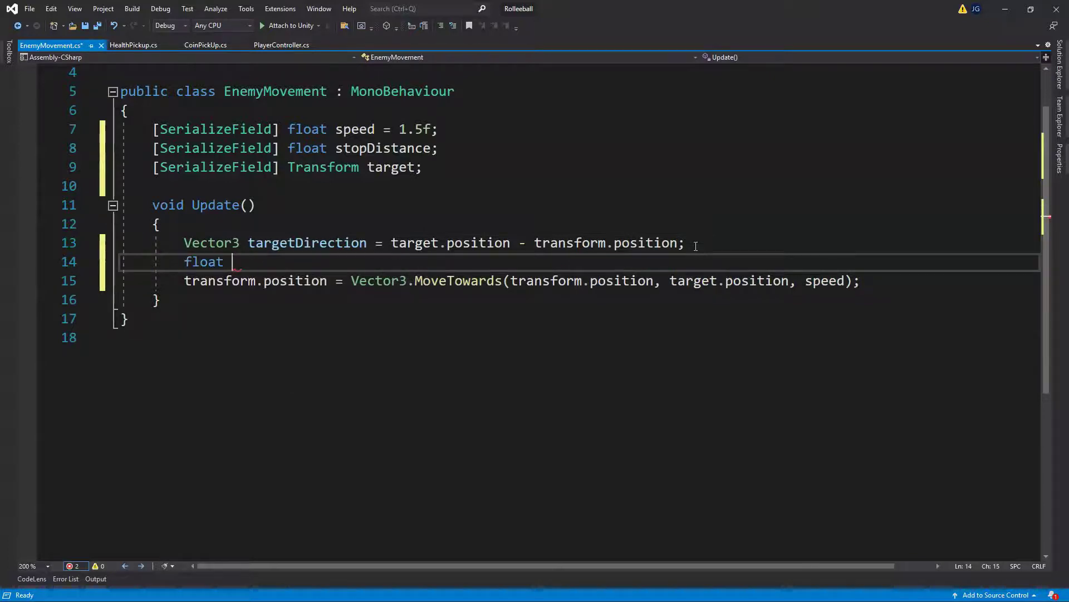
pyautogui.write('step = speed * Time.deltaTime;')
pyautogui.doubleClick(825, 281)
pyautogui.write('step')
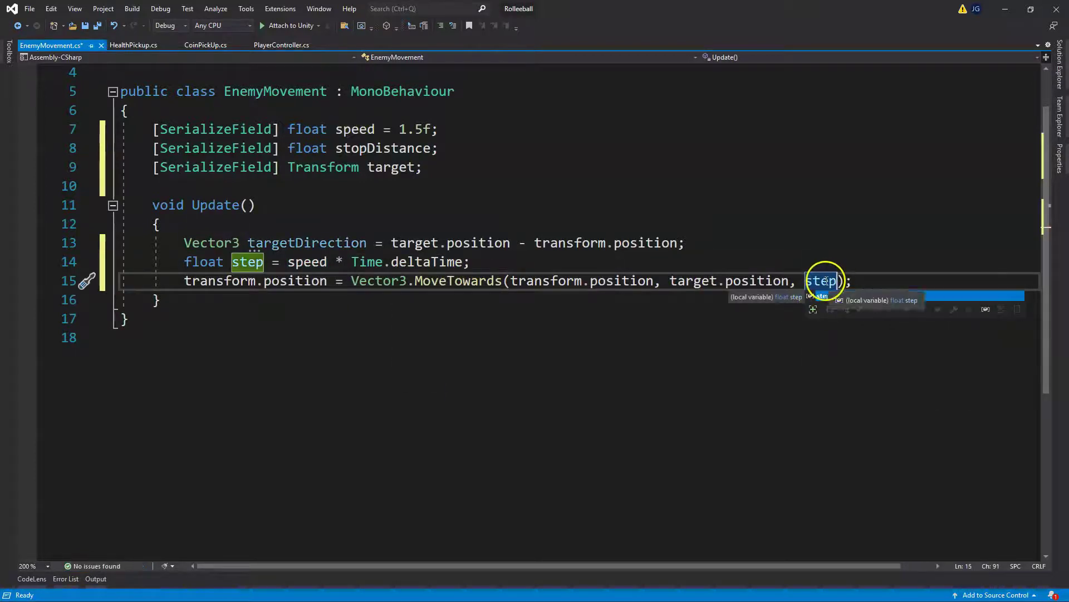
pyautogui.press('End')
# - Save EnemyMovement.cs and start Play mode in Unity
pyautogui.hotkey('ctrl', 's')
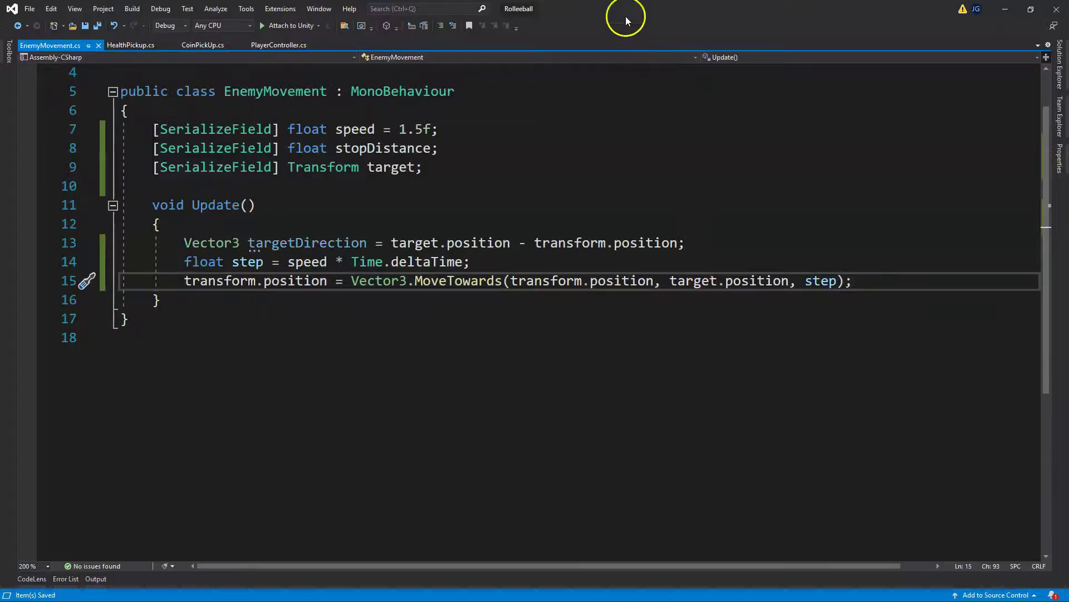
pyautogui.hotkey('alt', 'Tab')
pyautogui.click(504, 32)
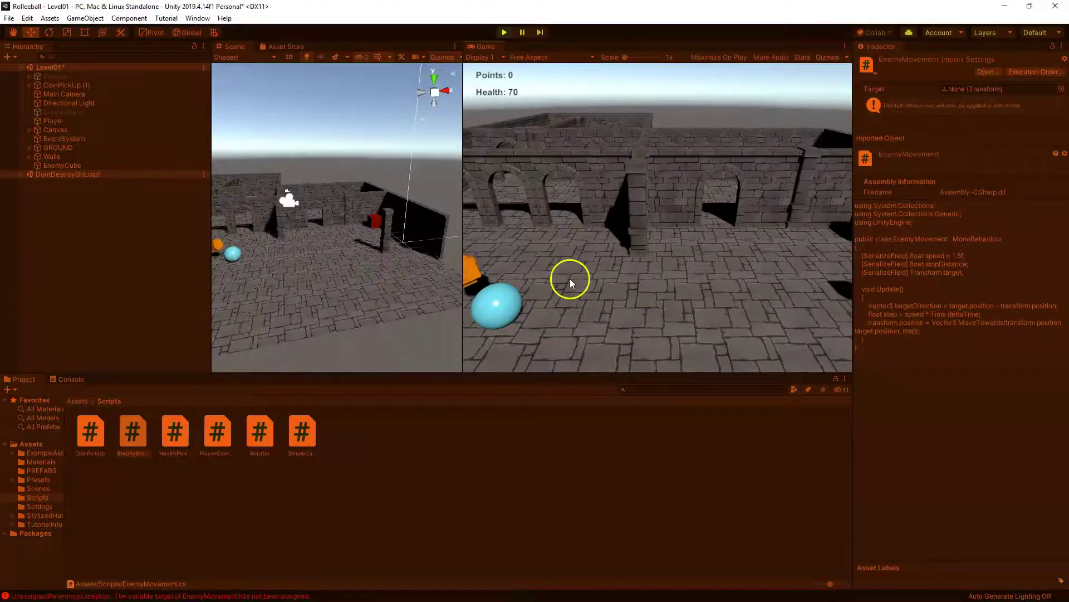
# - Roll the player ball right and left, then stop the game
pyautogui.press('Right')
pyautogui.press('Left')
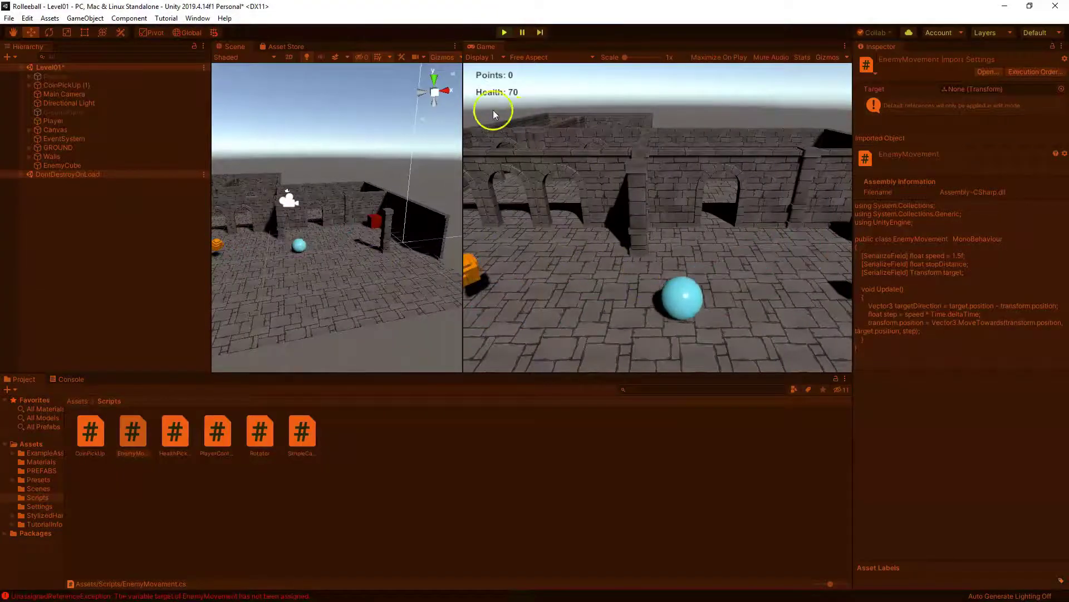
pyautogui.click(504, 32)
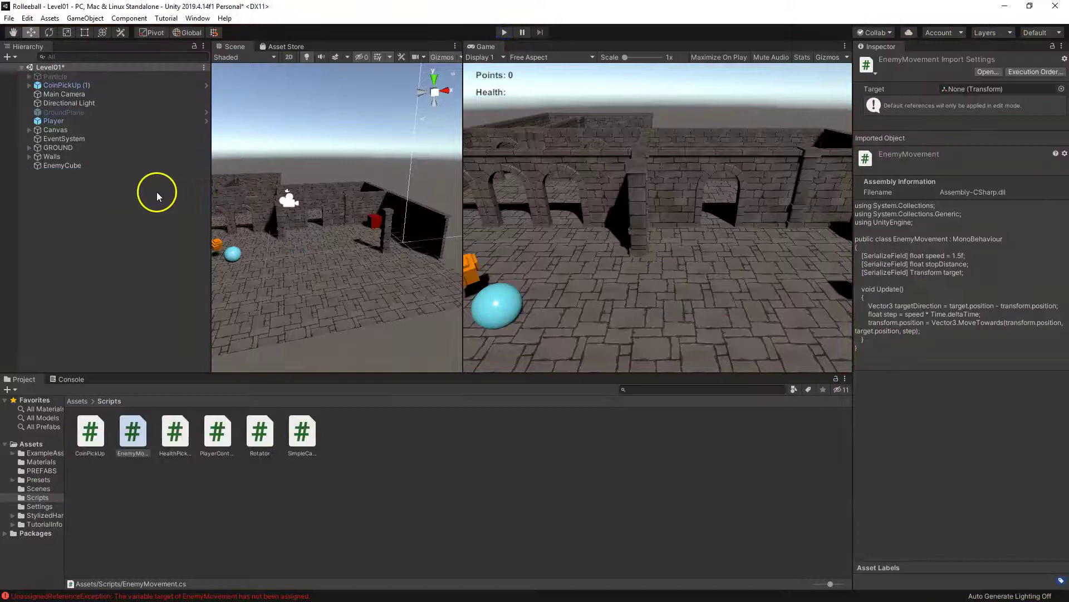
# - Set Player as EnemyCube's Enemy Movement Target, save the scene, and play again
pyautogui.click(62, 166)
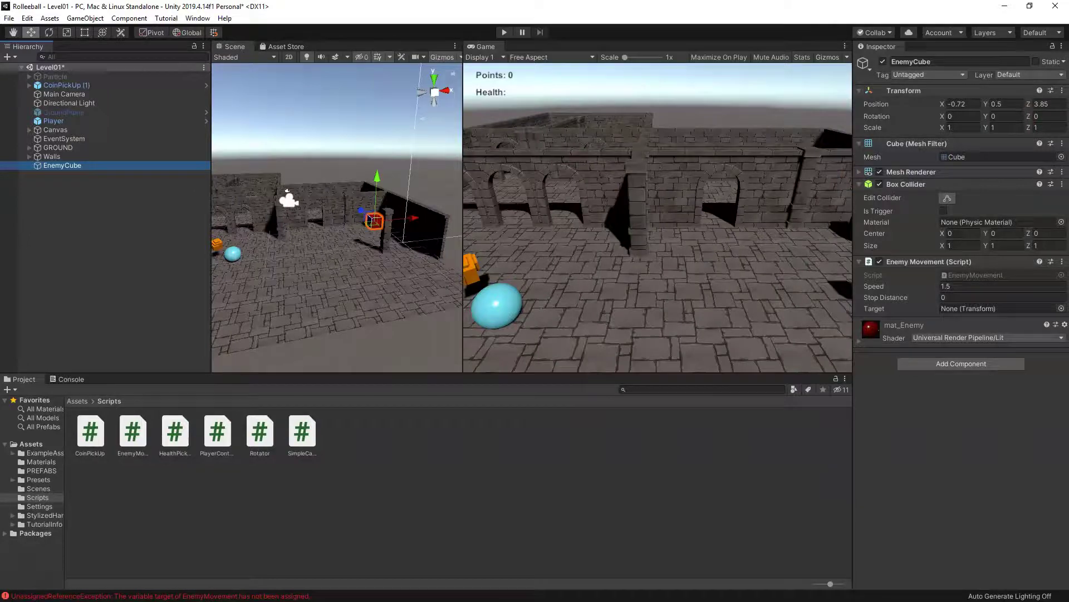
pyautogui.click(1061, 308)
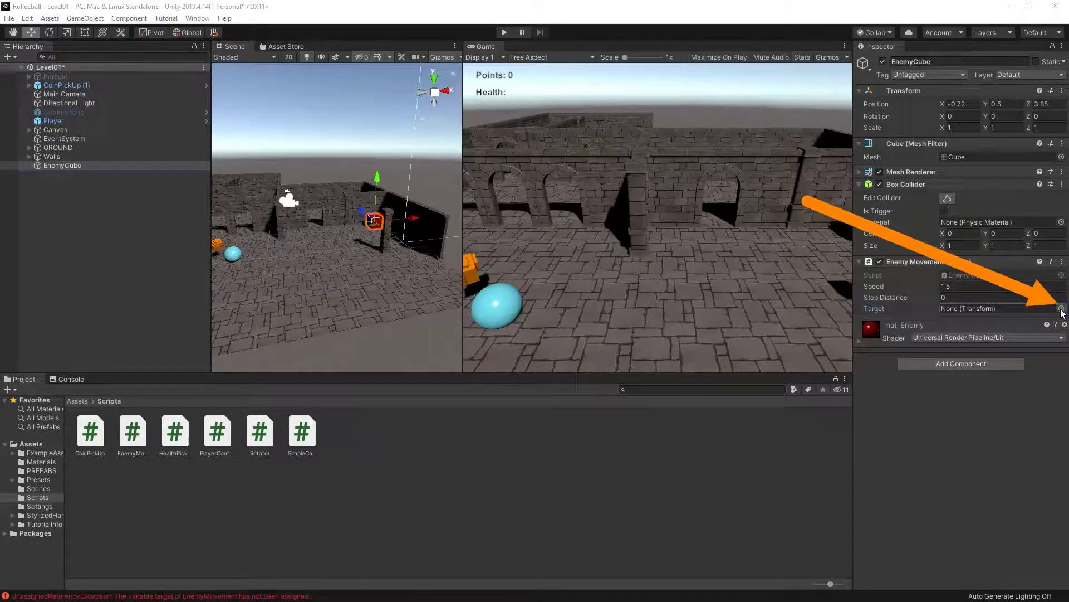
pyautogui.scroll(-5, 934, 426)
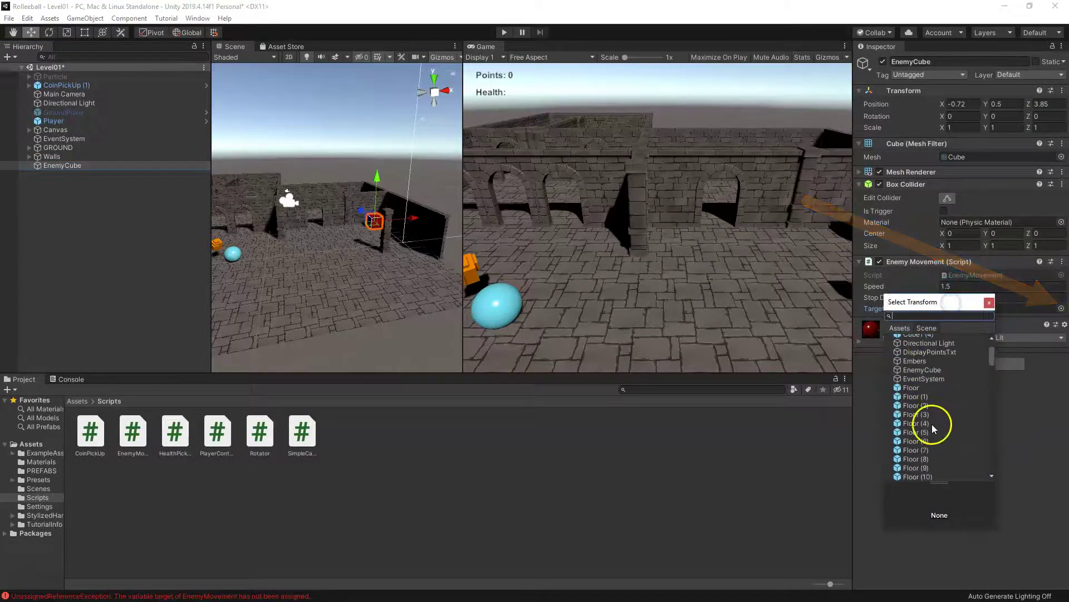
pyautogui.click(988, 303)
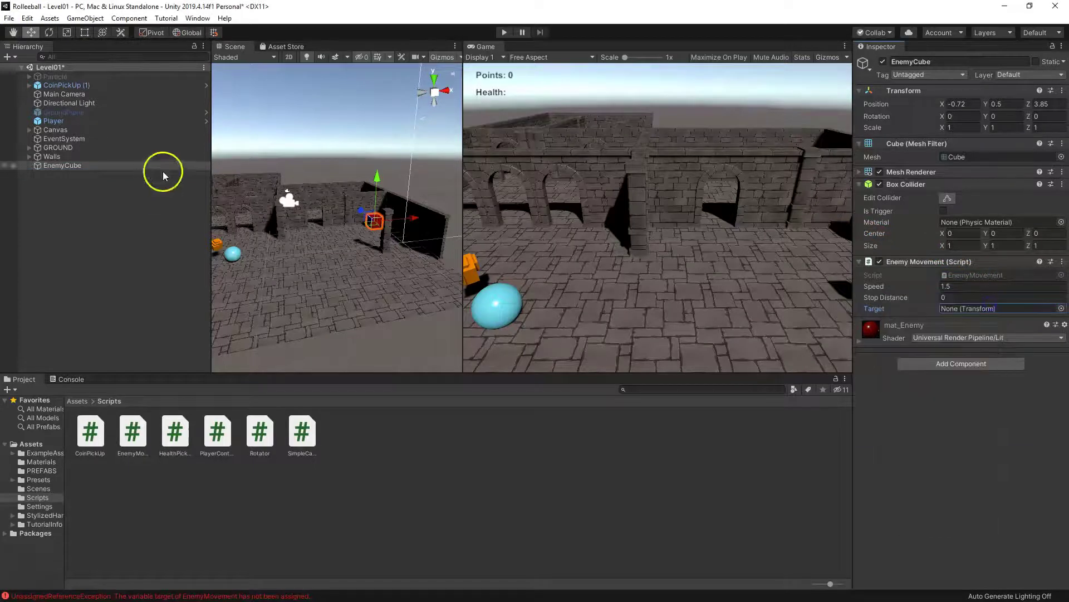
pyautogui.moveTo(55, 124); pyautogui.dragTo(1006, 308)
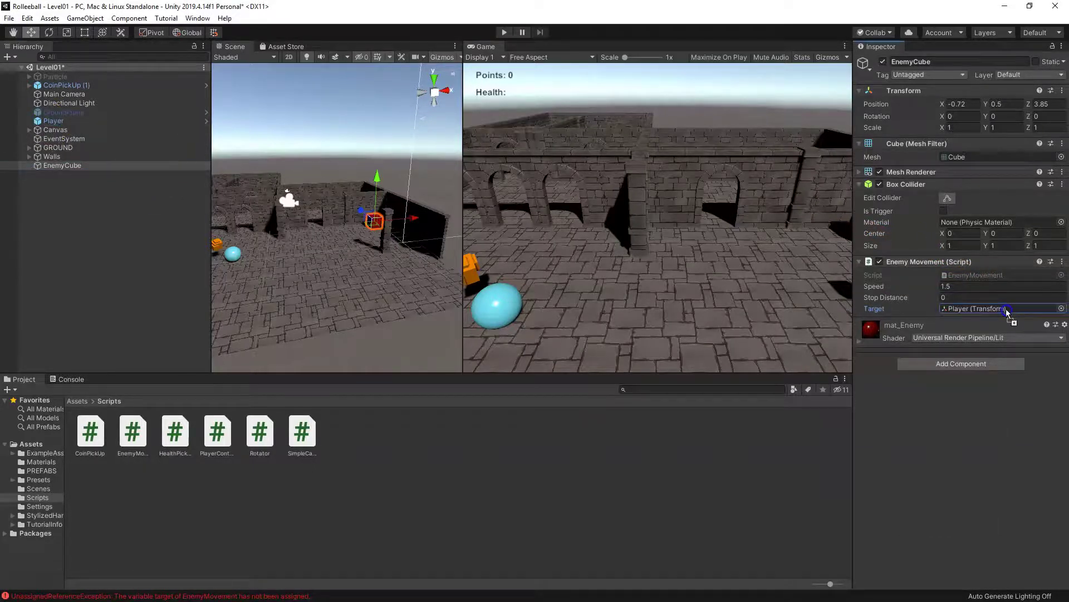
pyautogui.hotkey('ctrl', 's')
pyautogui.click(503, 34)
# - Roll the ball to watch the red cube chase it, then stop the game
pyautogui.press('d')
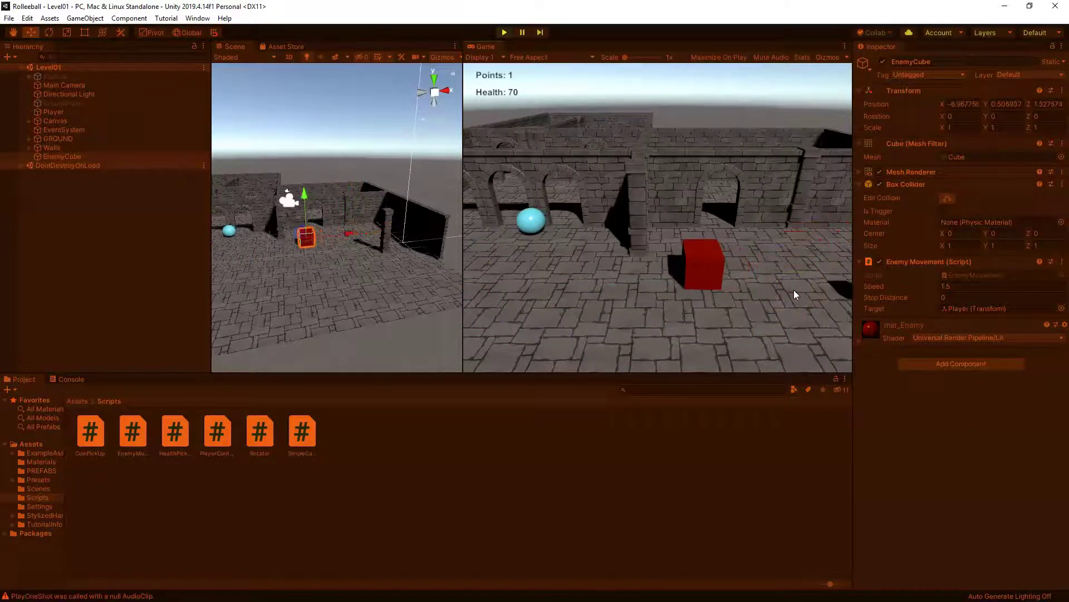
pyautogui.click(504, 32)
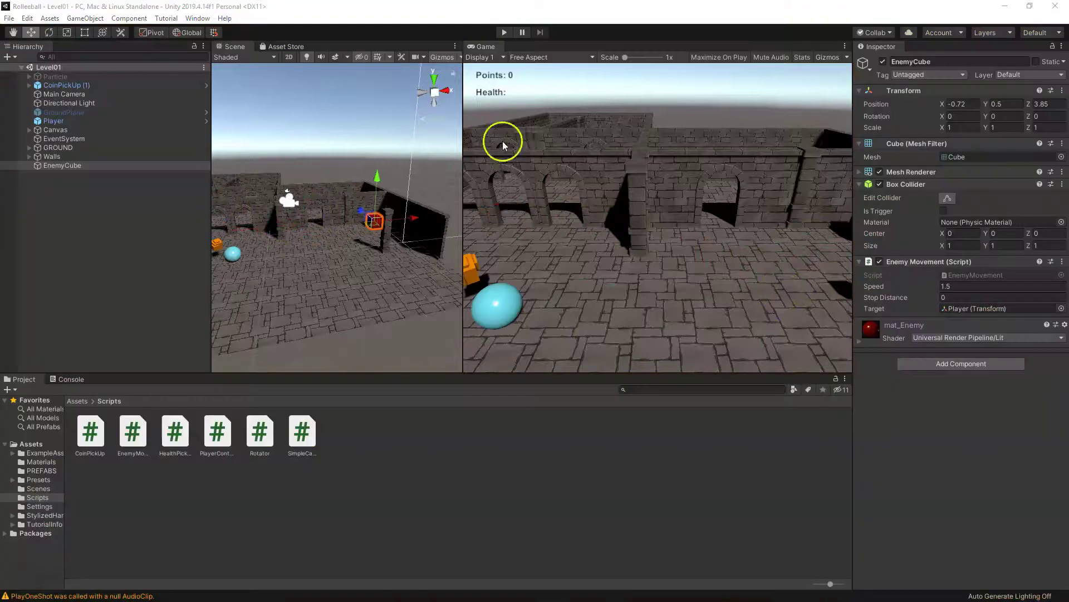
pyautogui.scroll(5, 382, 230)
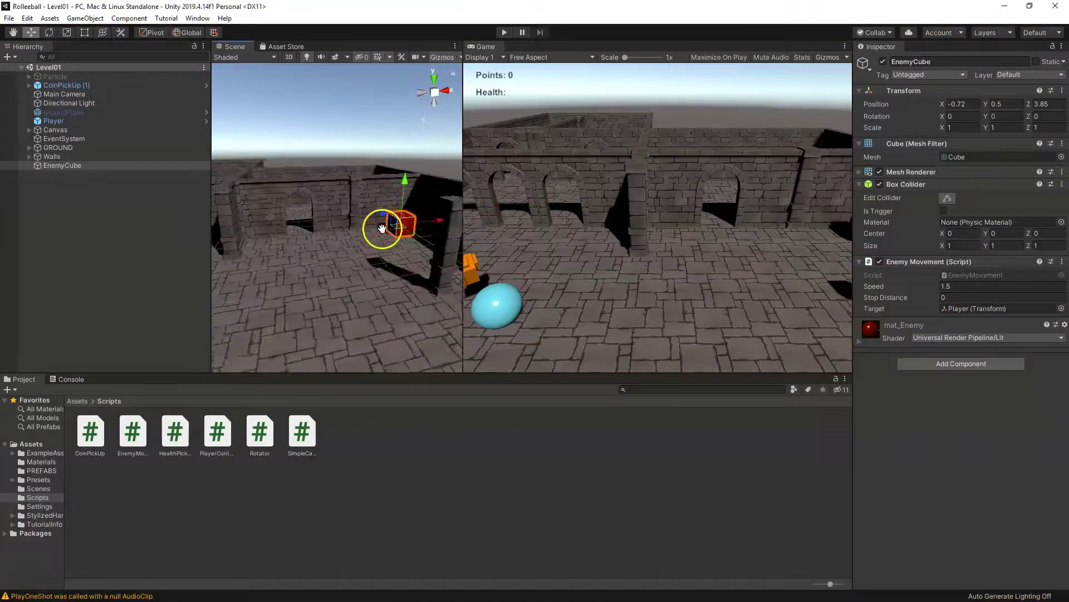
pyautogui.scroll(-3, 373, 229)
# - Drag EnemyCube across the floor to X -4.92, Z -5.01
pyautogui.keyDown('alt'); pyautogui.moveTo(372, 230); pyautogui.dragTo(362, 287); pyautogui.keyUp('alt')
pyautogui.click(370, 227)
pyautogui.moveTo(362, 221); pyautogui.dragTo(300, 282)
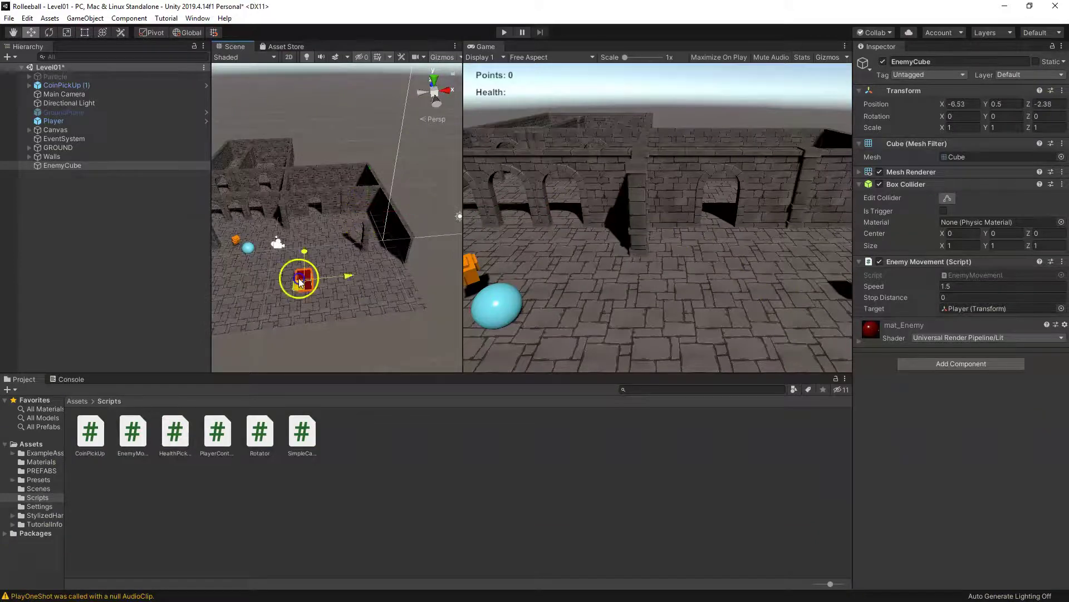
pyautogui.moveTo(328, 299); pyautogui.dragTo(410, 287, button='right')
pyautogui.moveTo(411, 287); pyautogui.dragTo(368, 271, button='middle')
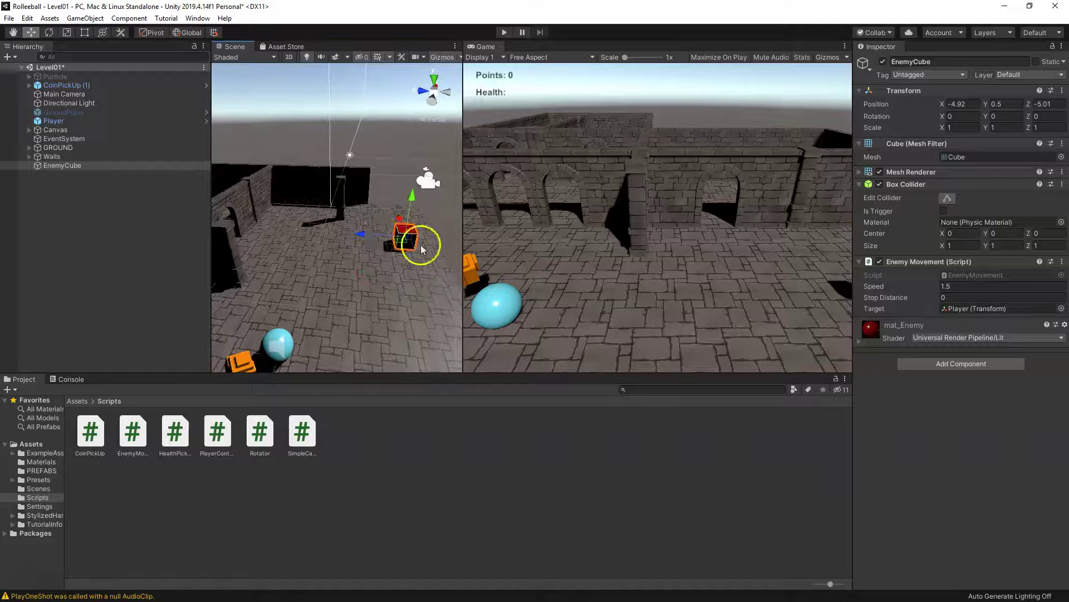
pyautogui.scroll(8, 337, 243)
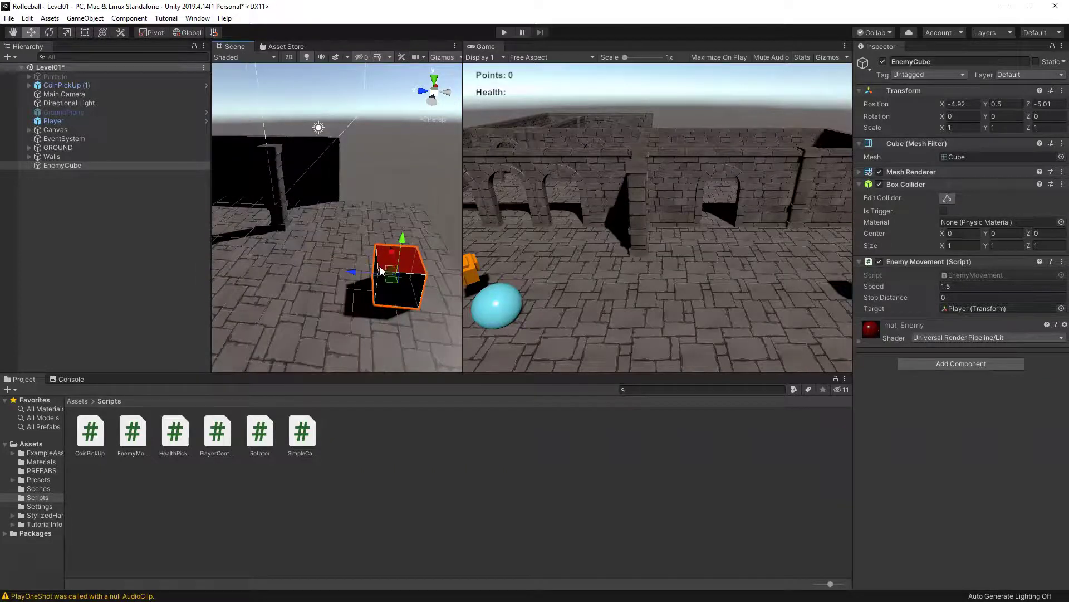
pyautogui.moveTo(356, 246)
pyautogui.keyDown('alt'); pyautogui.mouseDown()
pyautogui.moveTo(365, 258)
pyautogui.moveTo(336, 251)
pyautogui.mouseUp(); pyautogui.keyUp('alt')
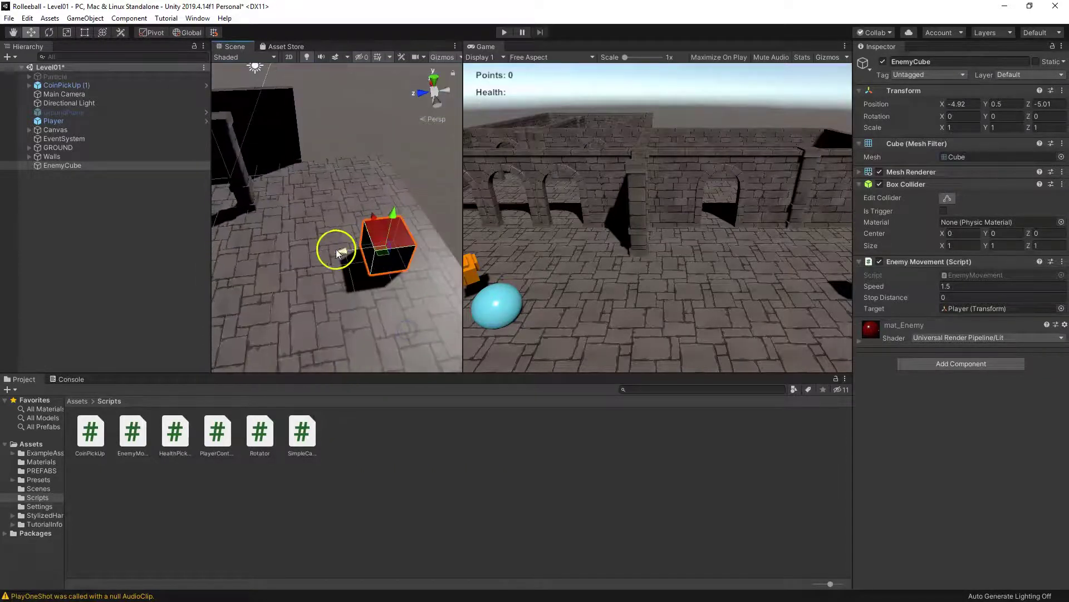
pyautogui.rightClick(72, 167)
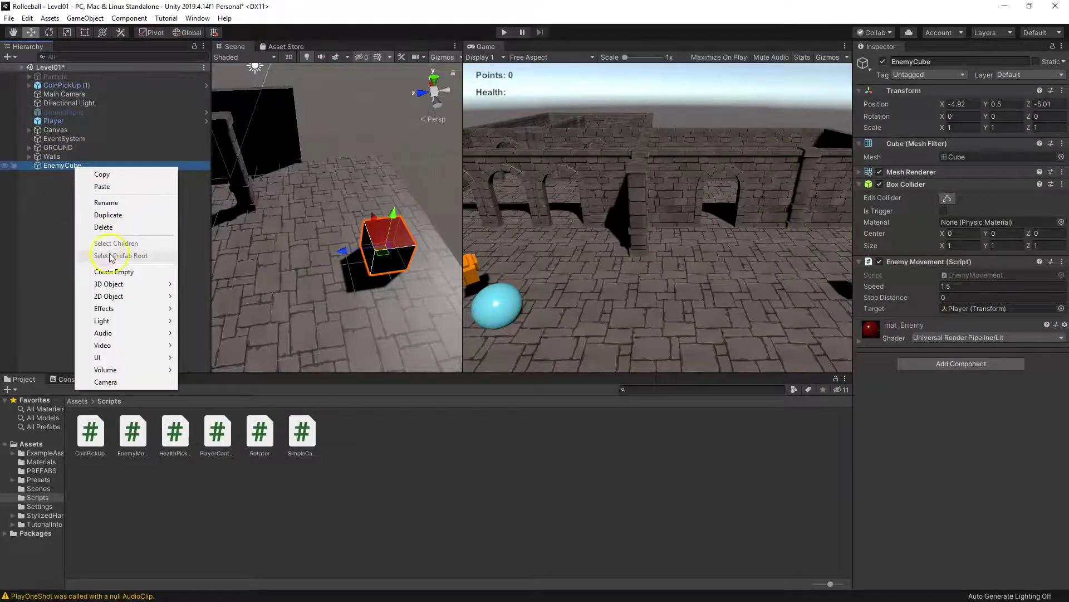
# - Add a child cube under EnemyCube, scale it 0.3 × 0.3 × 1, and offset it to Z 0.35
pyautogui.moveTo(143, 285)
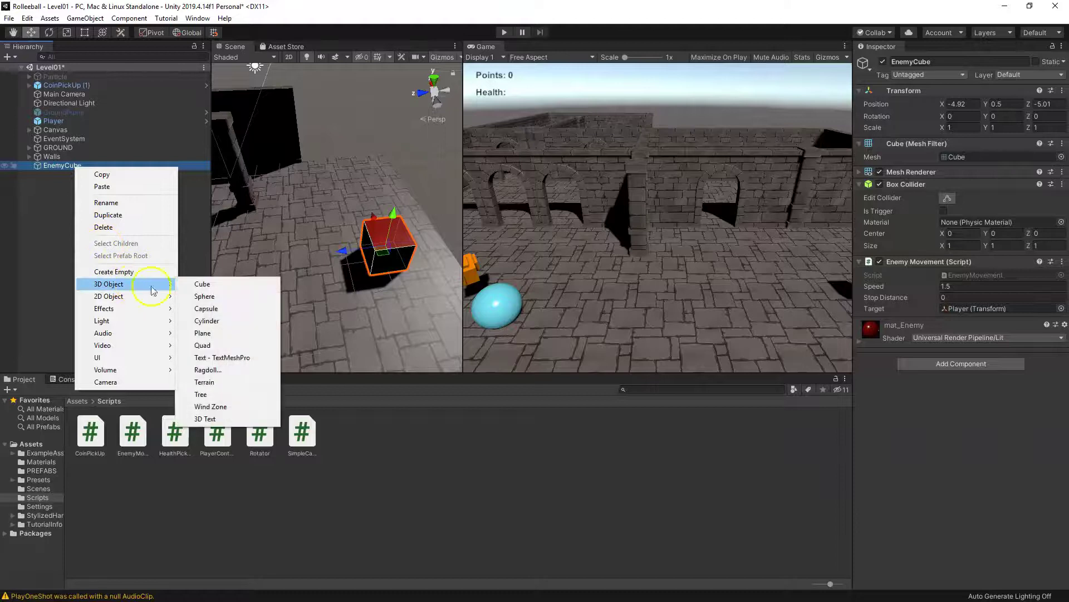
pyautogui.click(209, 288)
pyautogui.click(952, 127)
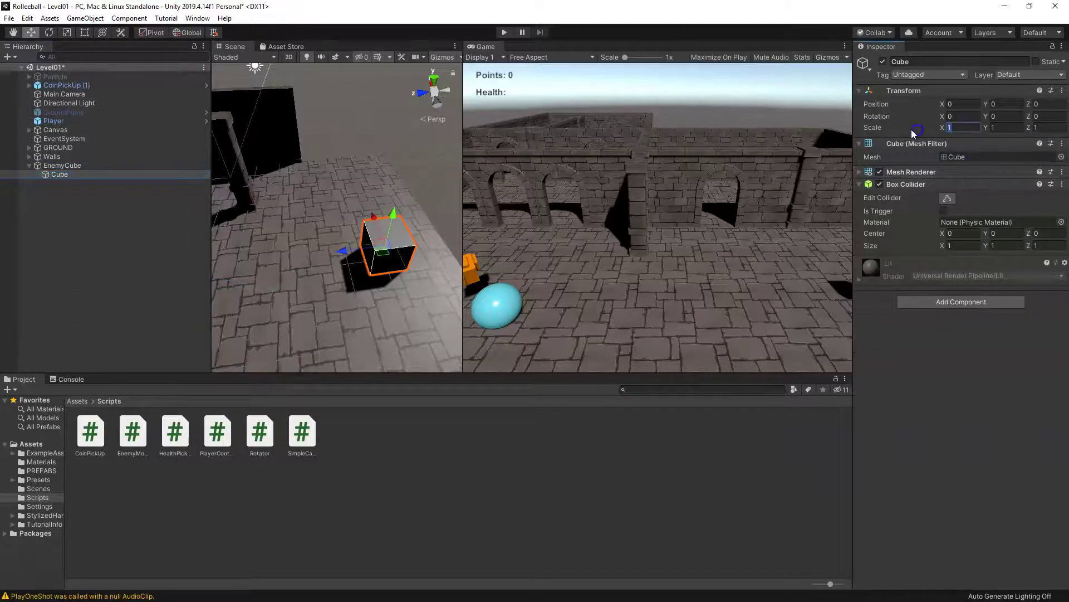
pyautogui.write('0.3')
pyautogui.press('Tab')
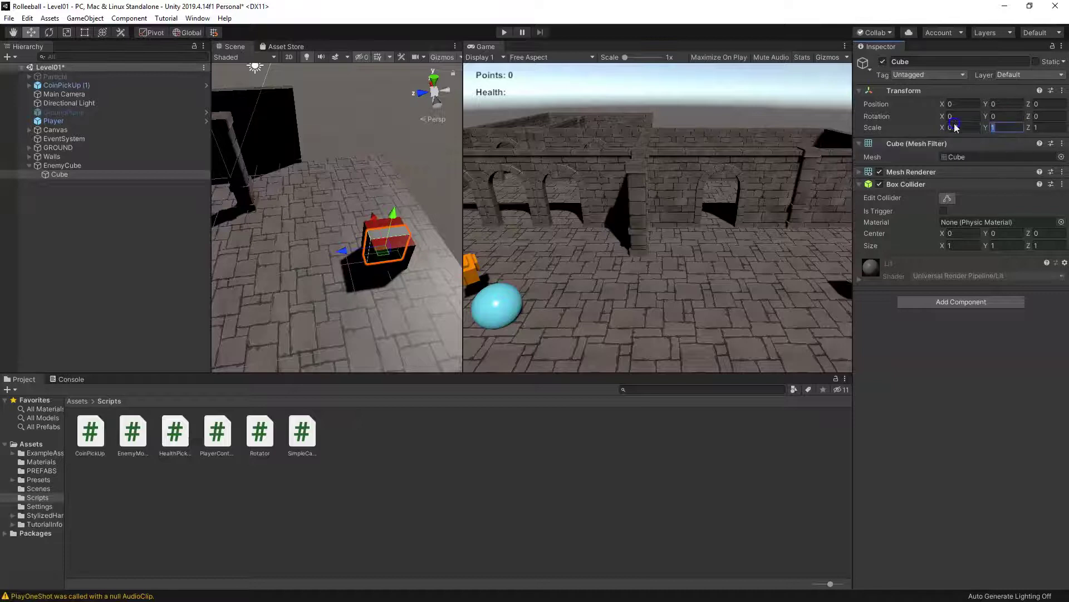
pyautogui.write('.3')
pyautogui.moveTo(342, 249); pyautogui.dragTo(323, 252)
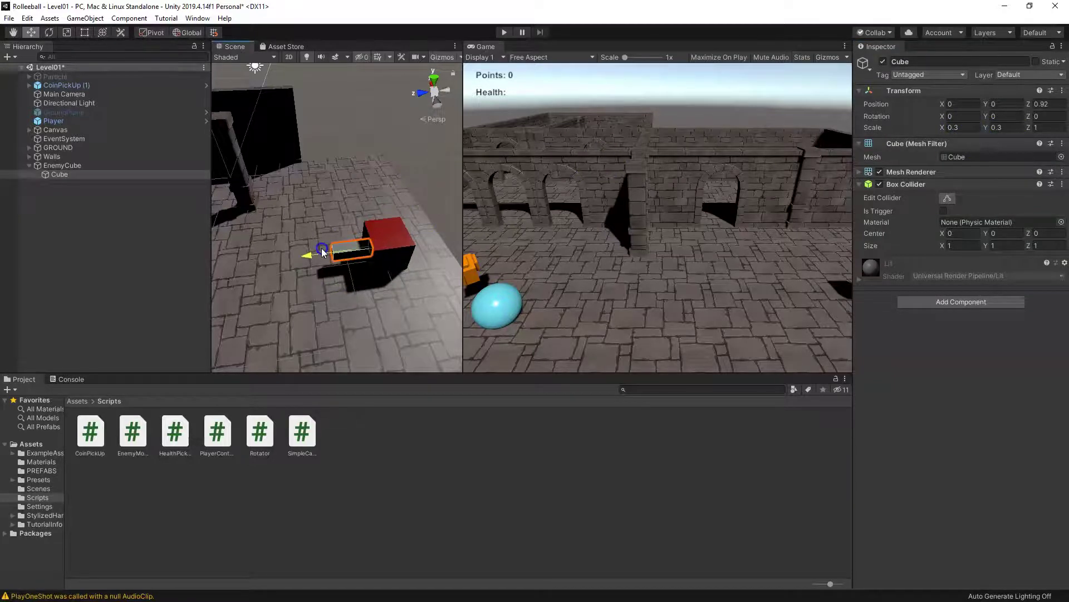
pyautogui.moveTo(399, 259); pyautogui.dragTo(327, 239, button='middle')
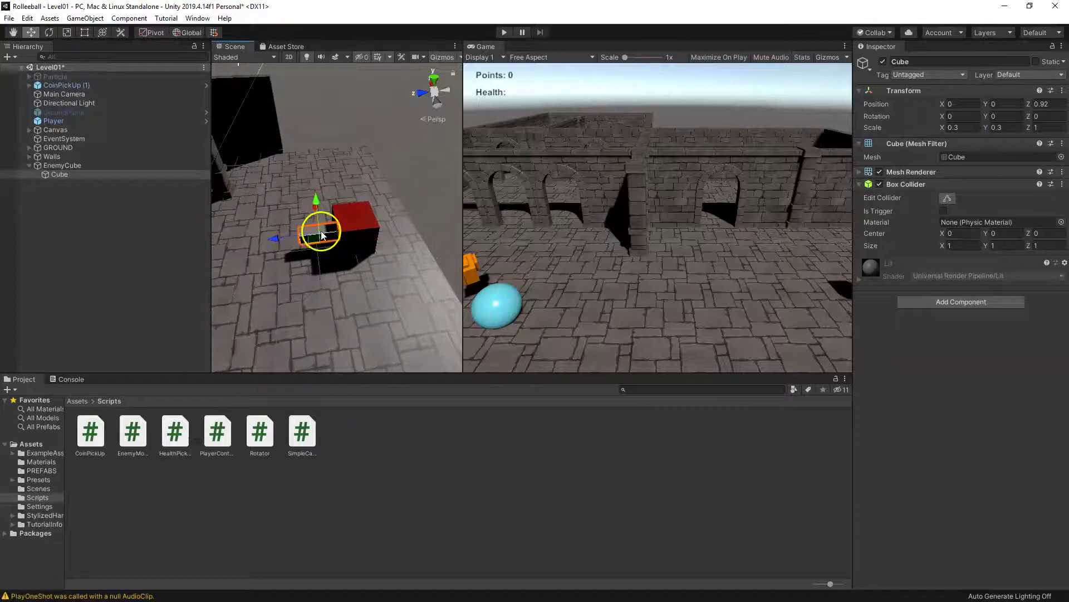
pyautogui.moveTo(325, 244); pyautogui.dragTo(325, 213)
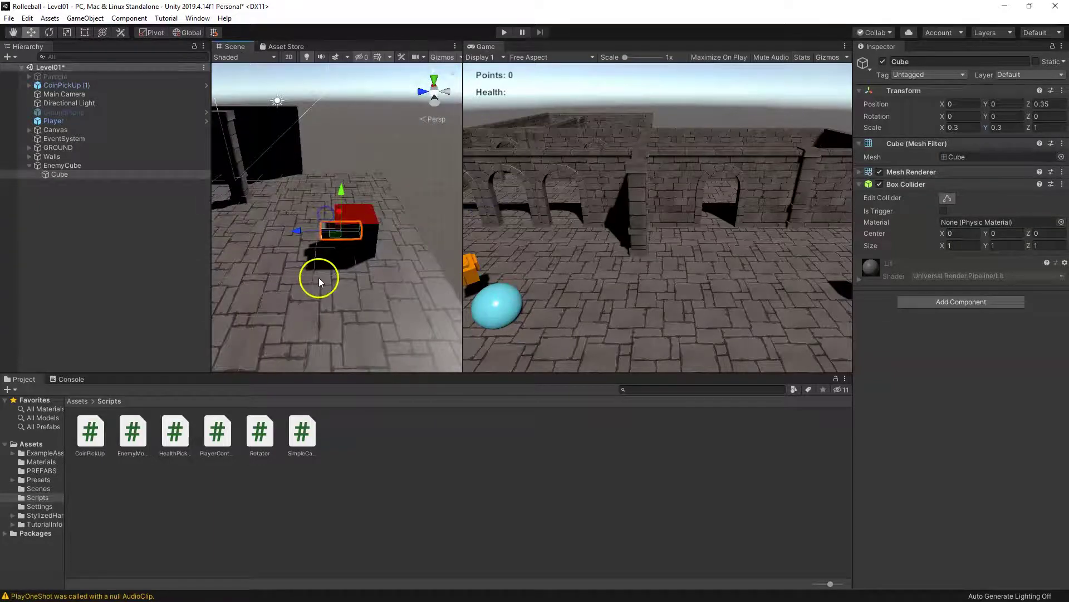
pyautogui.click(924, 61)
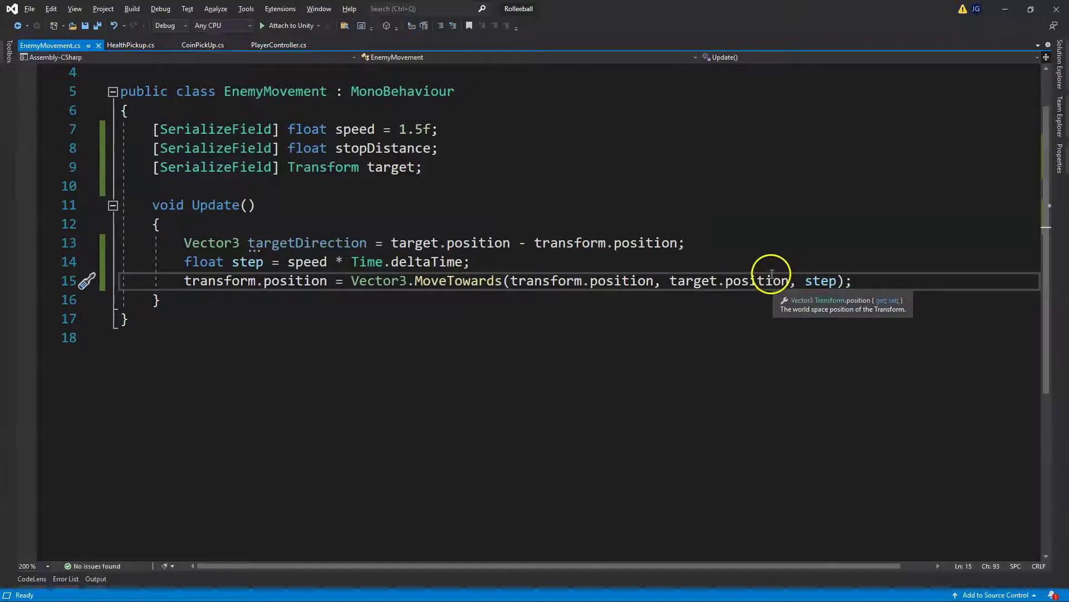
# - In Update, compute newDirection with Vector3.RotateTowards(transform.forward, targetDirection, 2f, 0.0f) and apply Quaternion.LookRotation(newDirection)
pyautogui.press('Return')
pyautogui.press('Return')
pyautogui.press('Return')
pyautogui.click(253, 244)
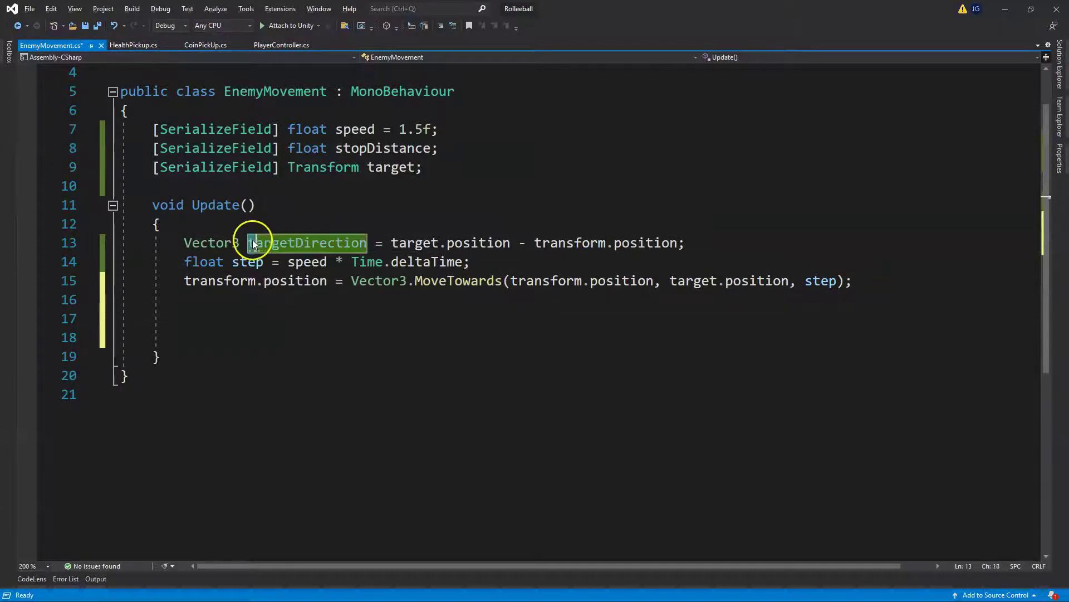
pyautogui.doubleClick(253, 243)
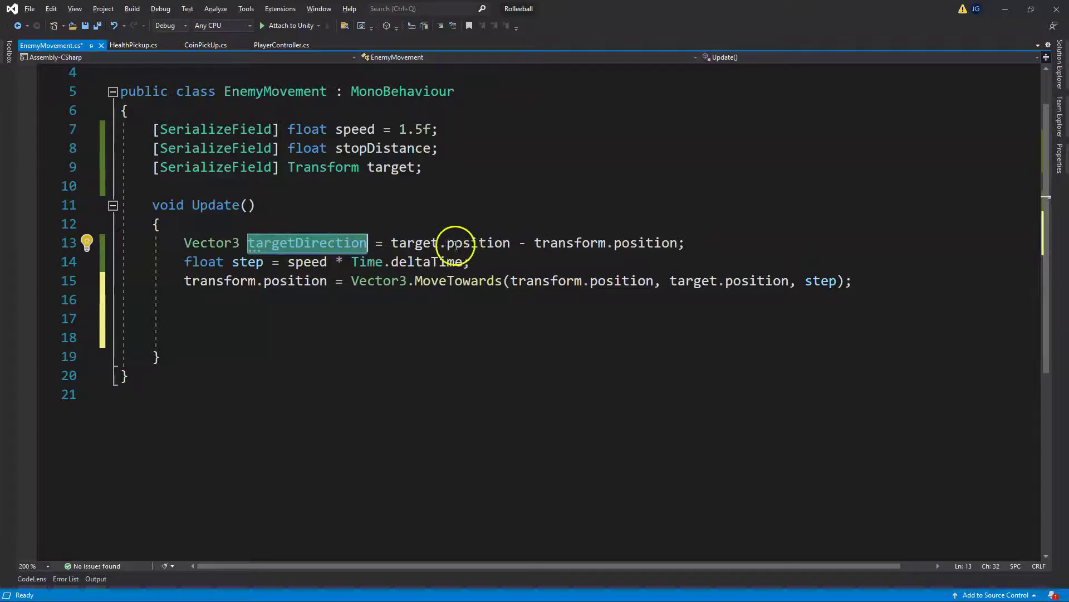
pyautogui.click(264, 243)
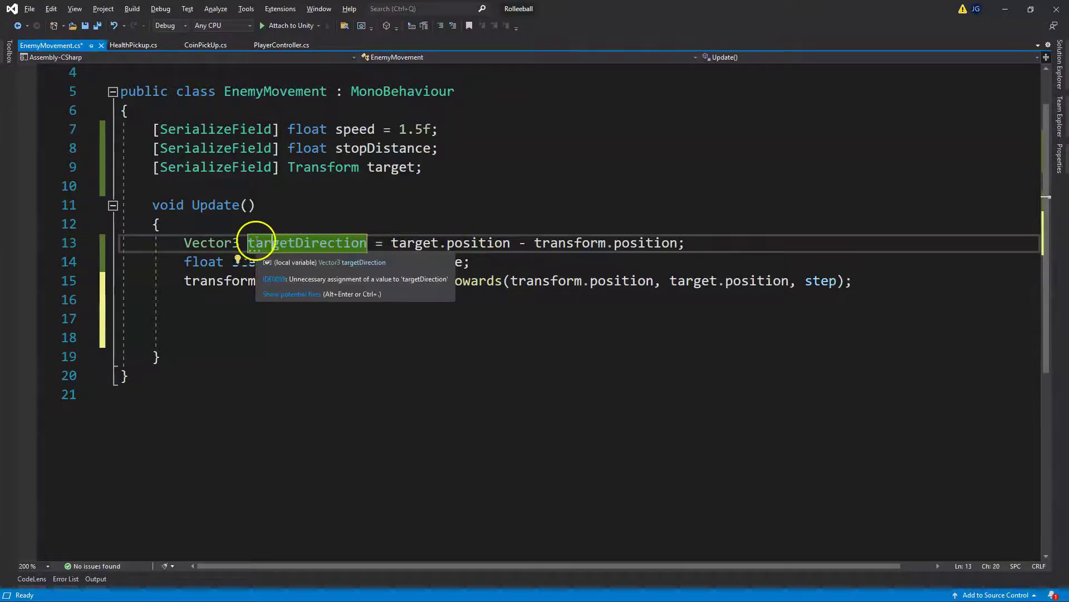
pyautogui.doubleClick(256, 242)
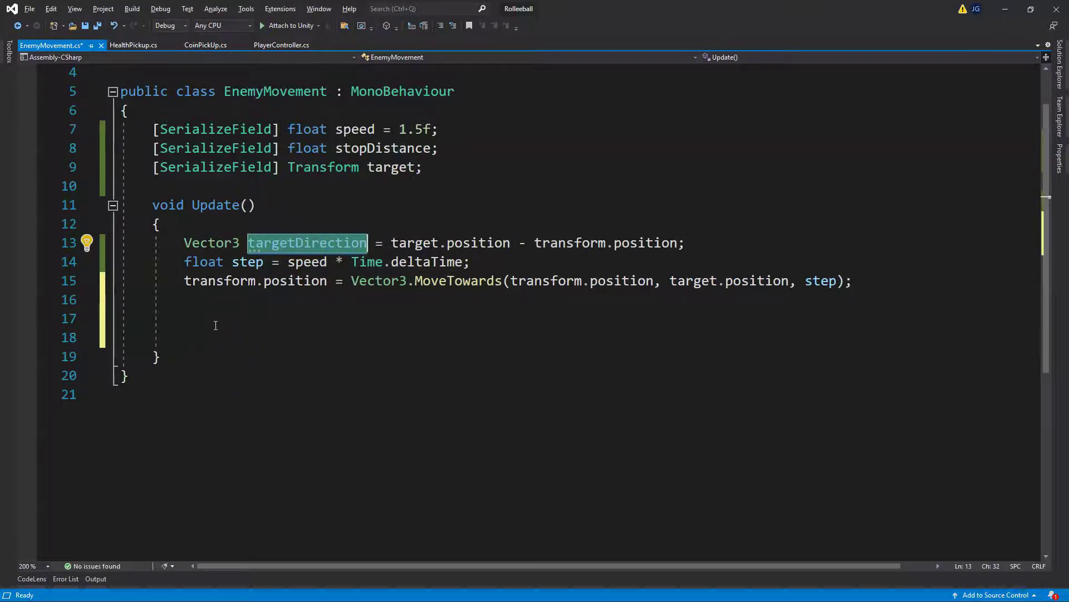
pyautogui.click(215, 326)
pyautogui.write('Vector3 newDirection = Vector3.RotateTowards(transform.forward, targetDirection, 2f, 0.0f);')
pyautogui.press('Return')
pyautogui.write('transform.rotation = Qu')
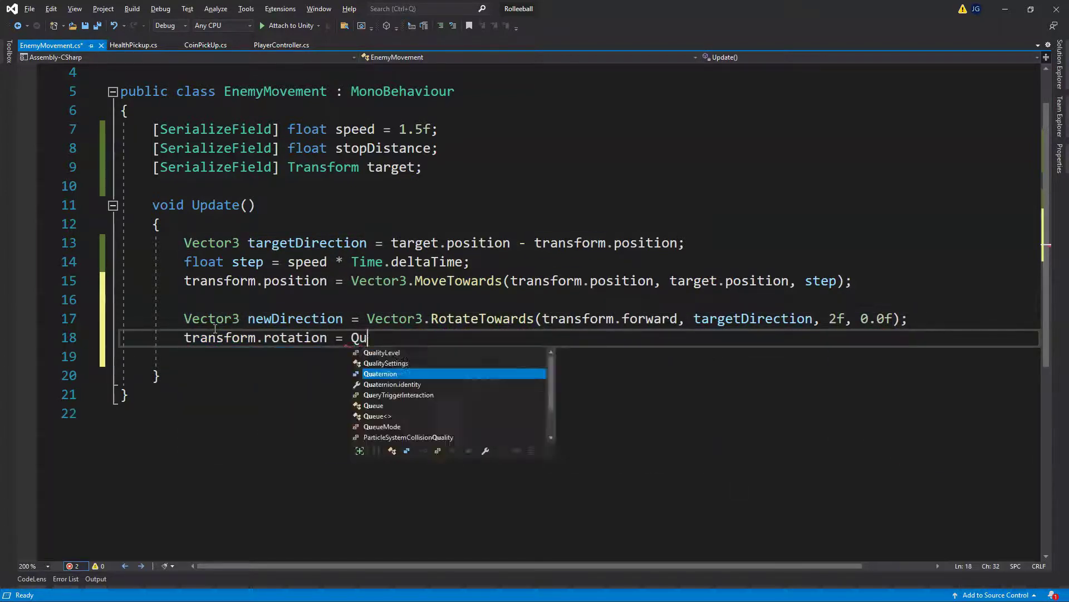
pyautogui.write('aternion.LookRotation(newDirection);')
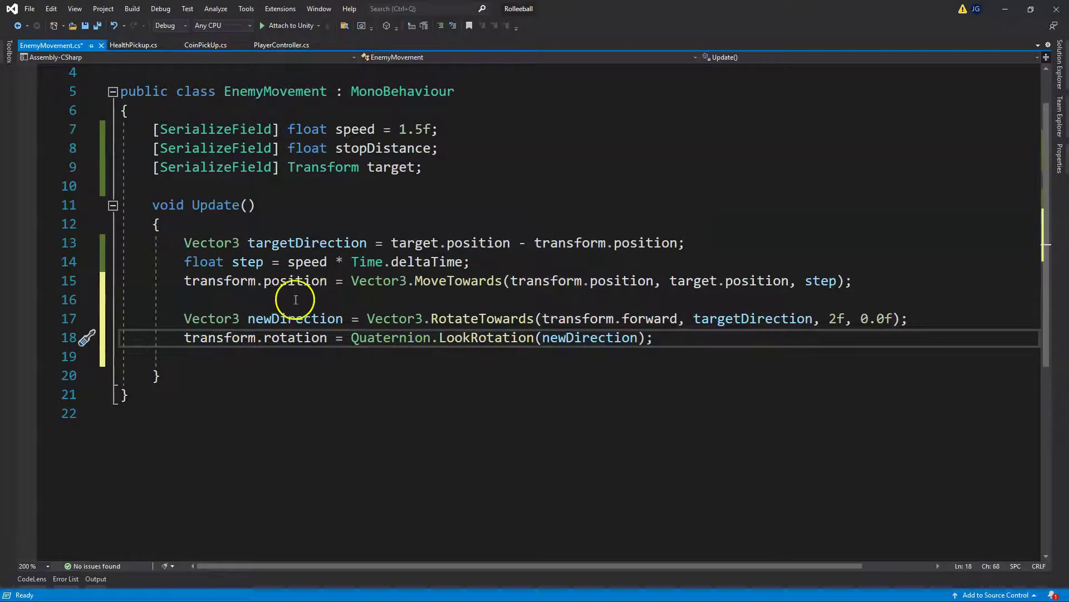
pyautogui.click(387, 318)
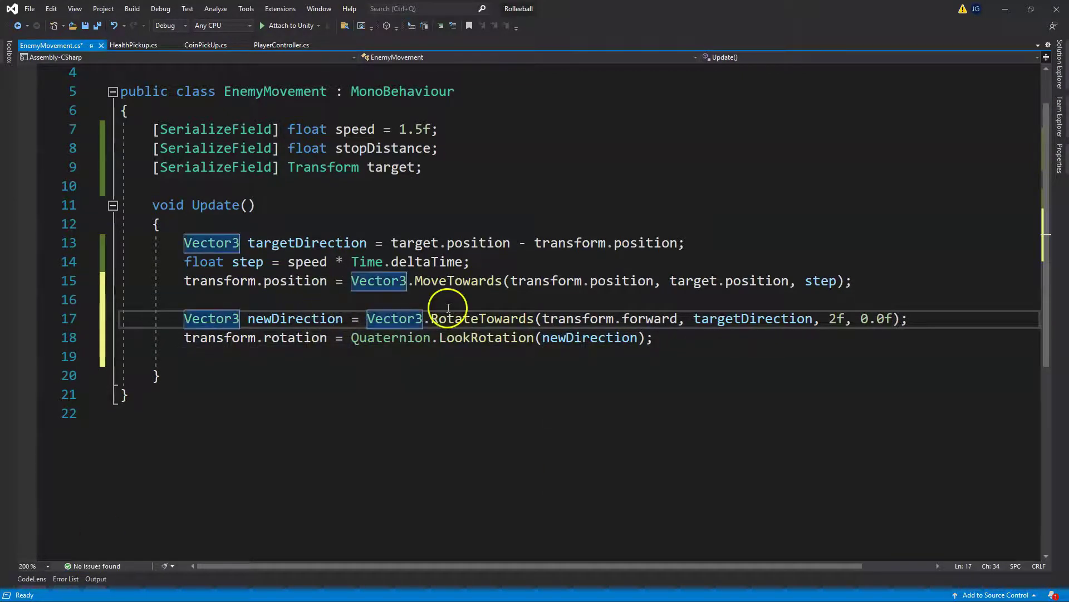
pyautogui.moveTo(432, 318); pyautogui.dragTo(535, 320)
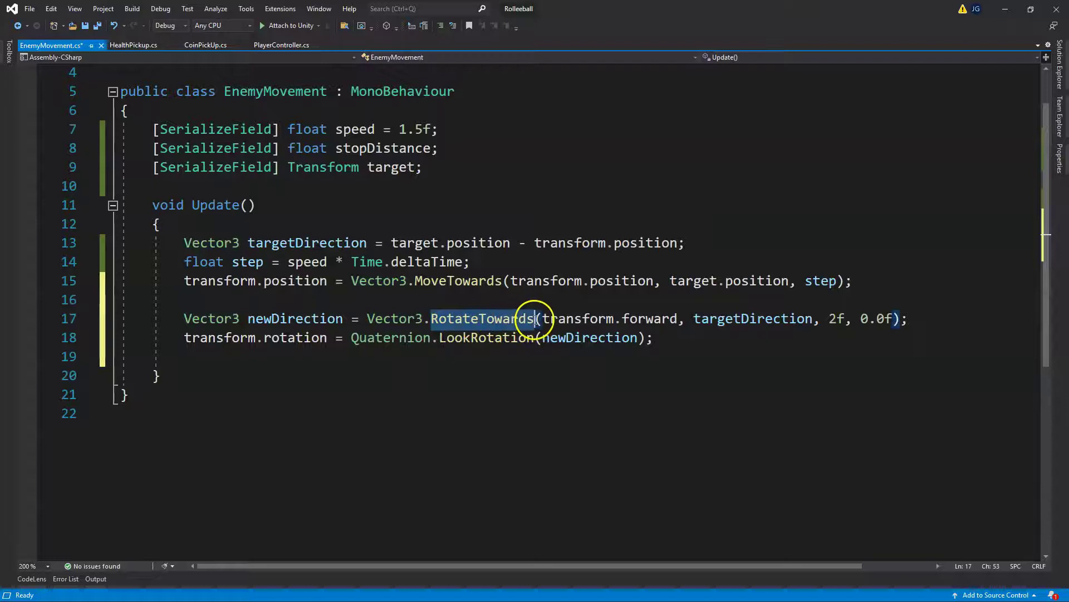
pyautogui.click(615, 320)
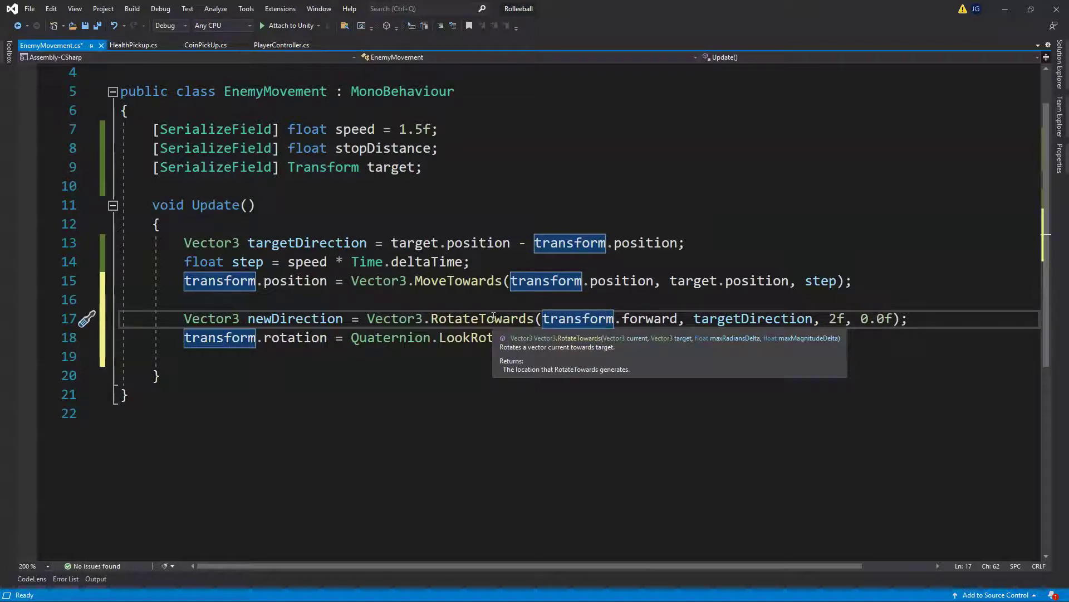
# - Change the RotateTowards turning rate on line 17 from 2f to 1f
pyautogui.click(837, 318)
pyautogui.press('BackSpace')
pyautogui.write('1')
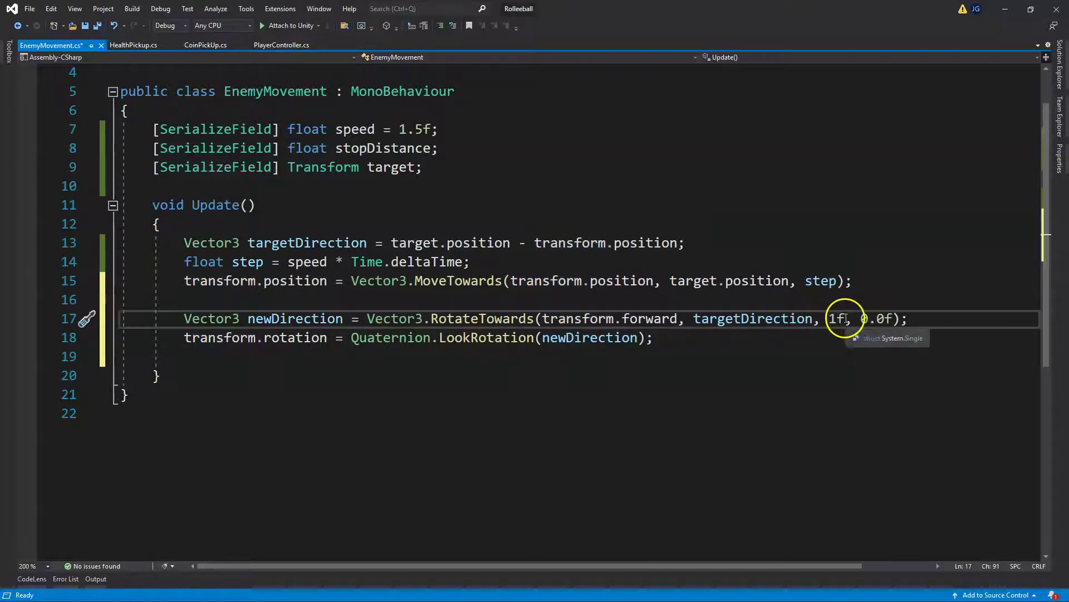
pyautogui.click(825, 287)
pyautogui.click(841, 322)
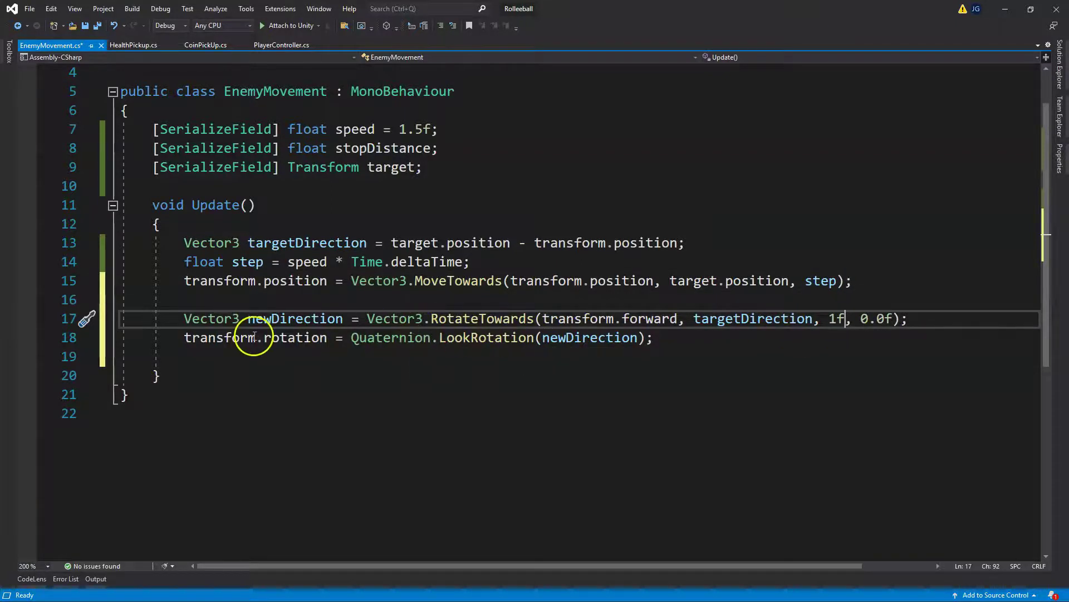
# - Review the rotation line, selecting Quaternion.LookRotation and its newDirection argument
pyautogui.moveTo(265, 337); pyautogui.dragTo(328, 338)
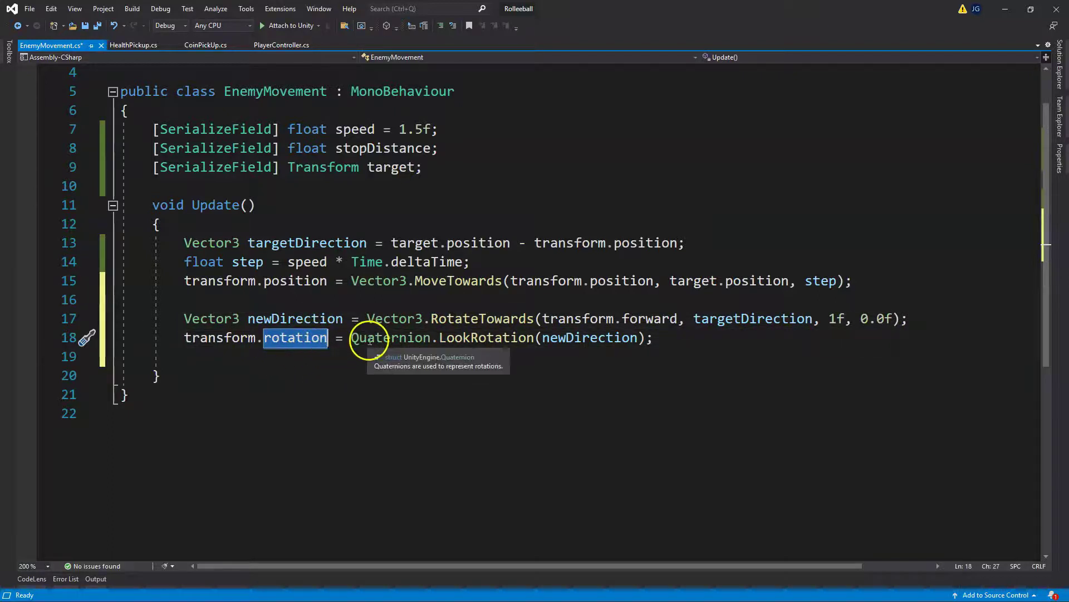
pyautogui.moveTo(351, 337); pyautogui.dragTo(535, 338)
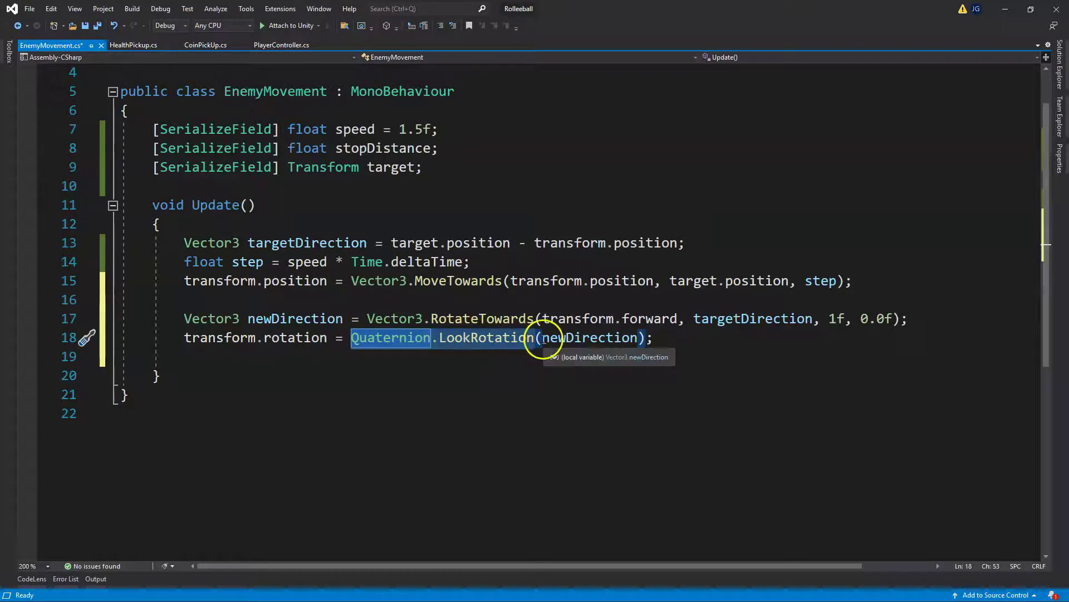
pyautogui.moveTo(544, 337); pyautogui.dragTo(639, 338)
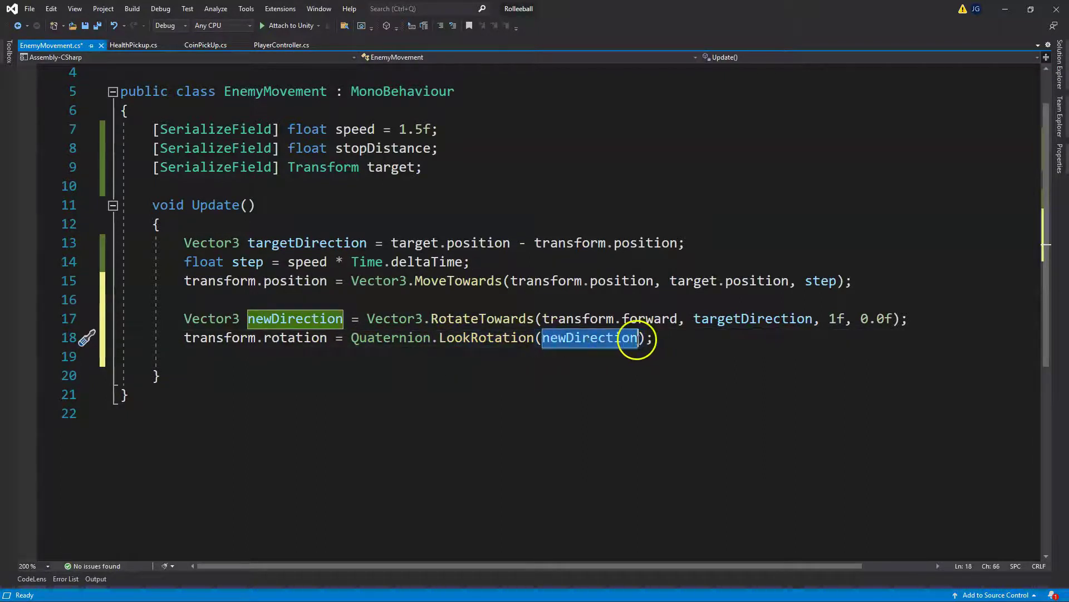
pyautogui.click(495, 325)
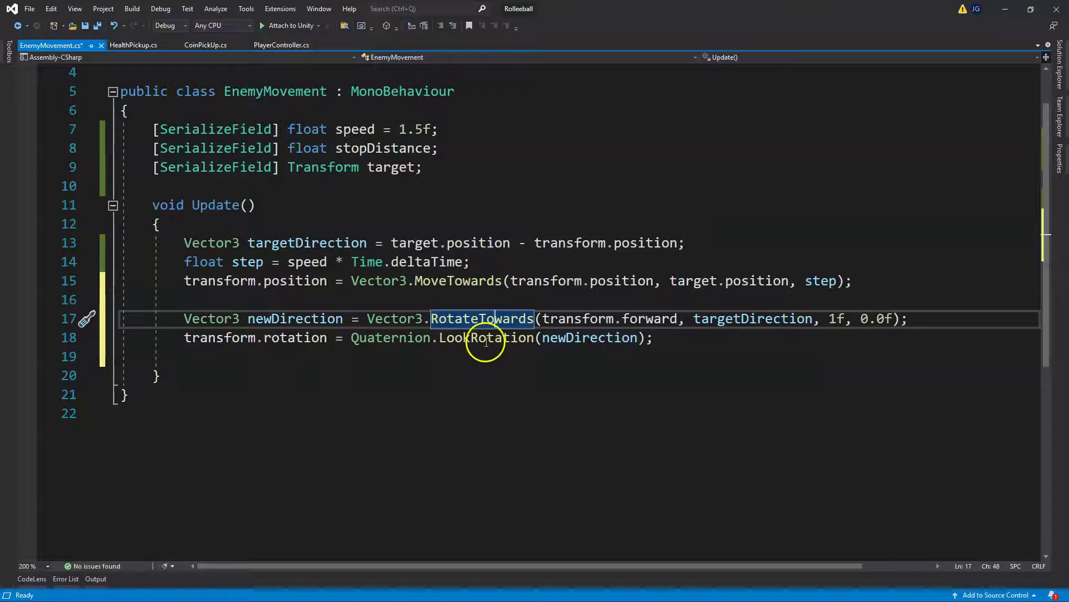
pyautogui.doubleClick(422, 338)
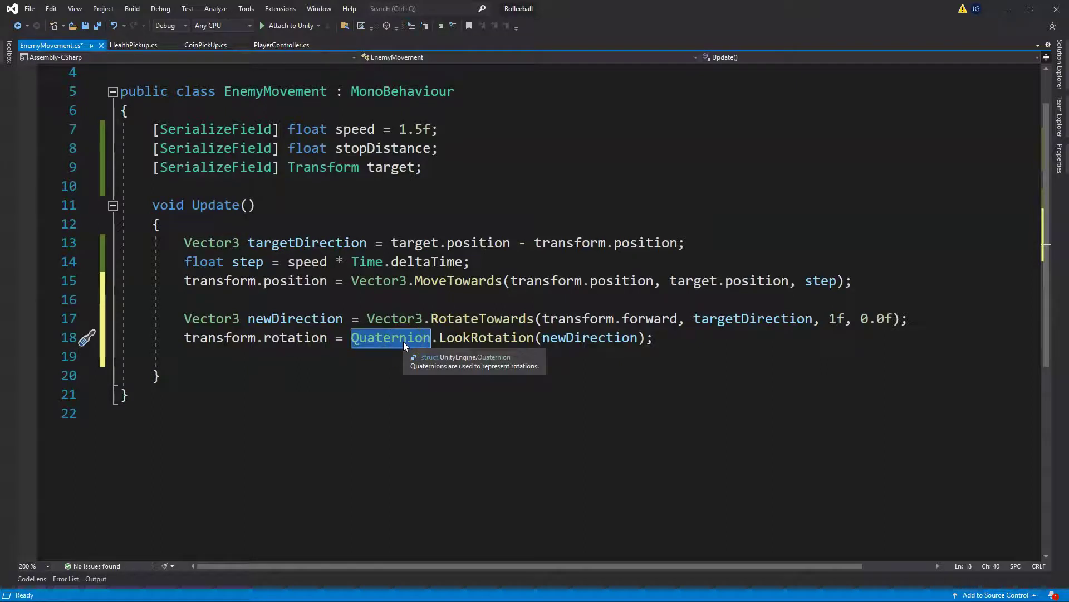
pyautogui.doubleClick(440, 338)
pyautogui.moveTo(440, 338); pyautogui.dragTo(641, 340)
pyautogui.moveTo(315, 342)
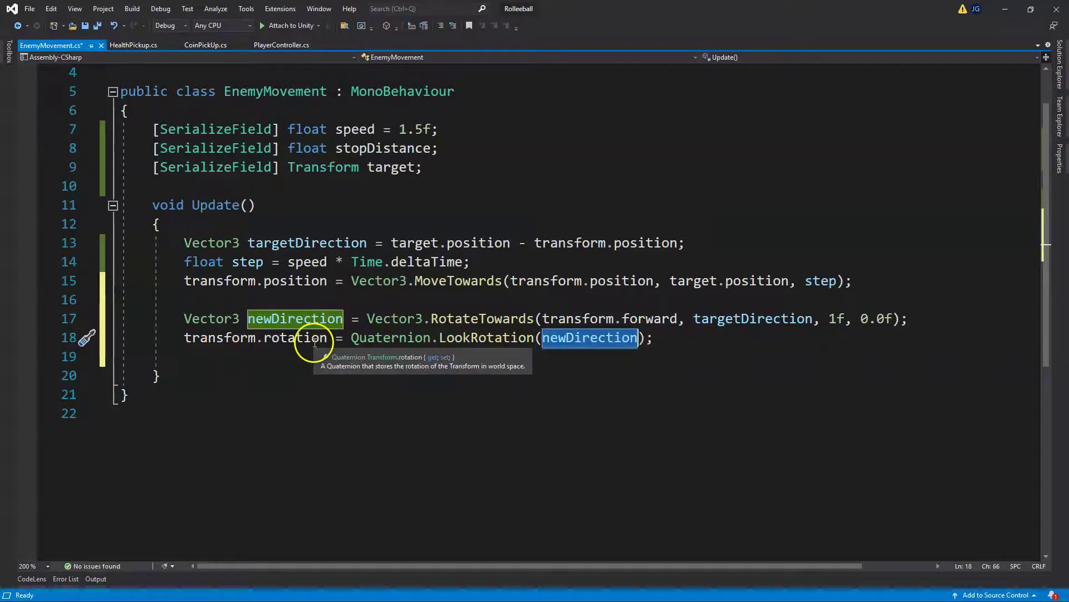
pyautogui.moveTo(327, 310)
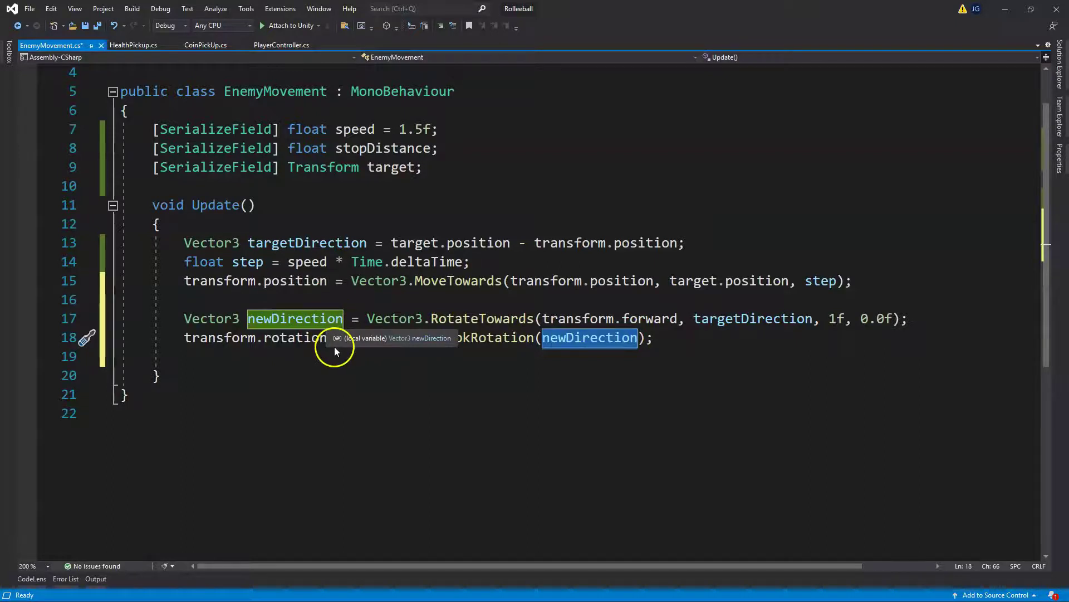
# - Add Debug.DrawRay(transform.position, newDirection, Color.red) after line 17 and save the script
pyautogui.click(909, 320)
pyautogui.press('Return')
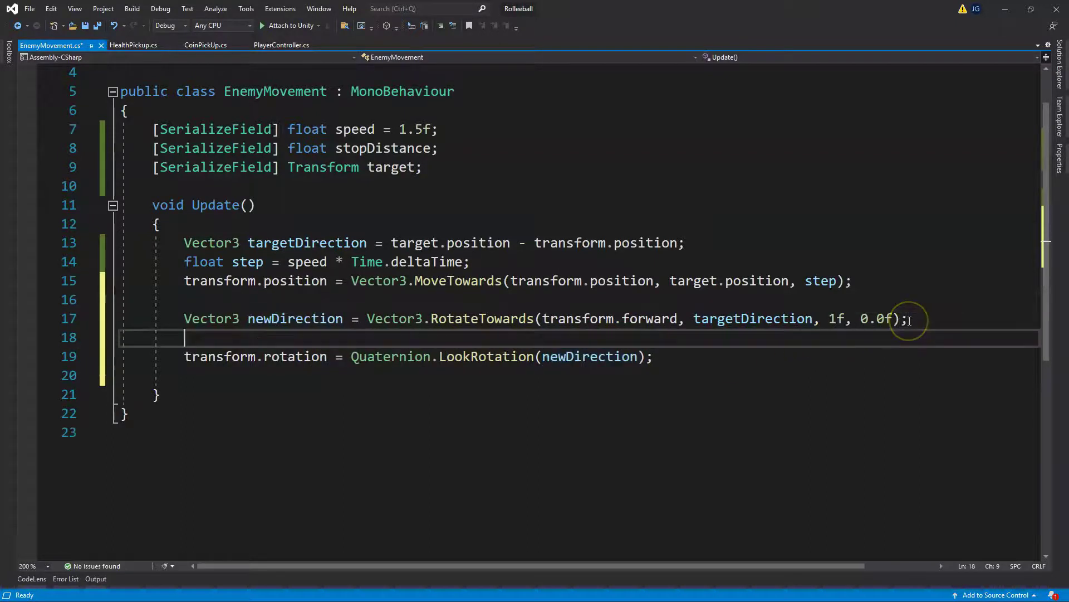
pyautogui.write('Debug.Dra')
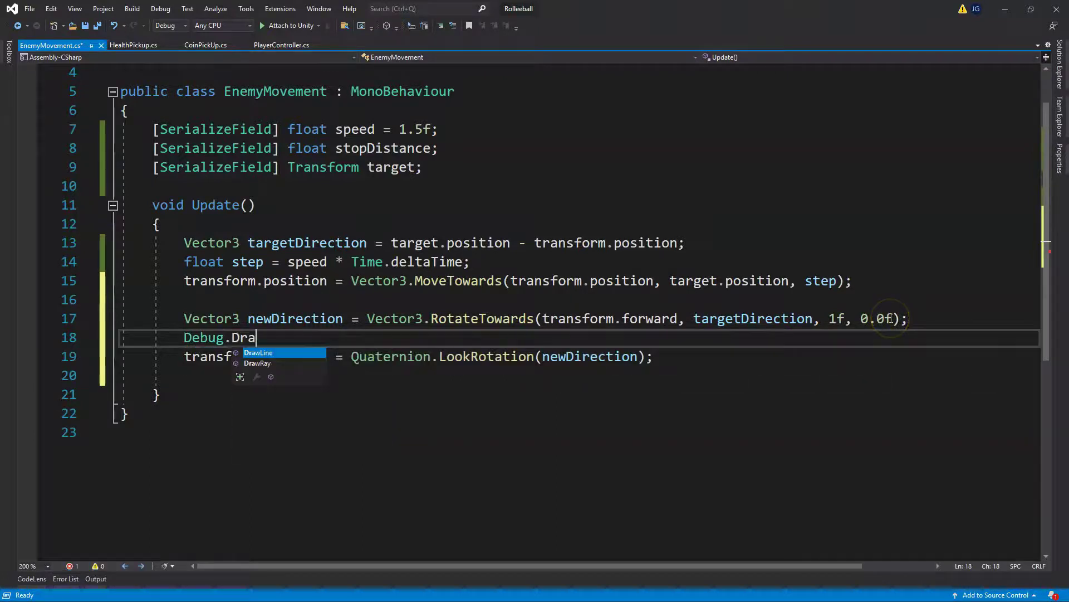
pyautogui.write('wRay(')
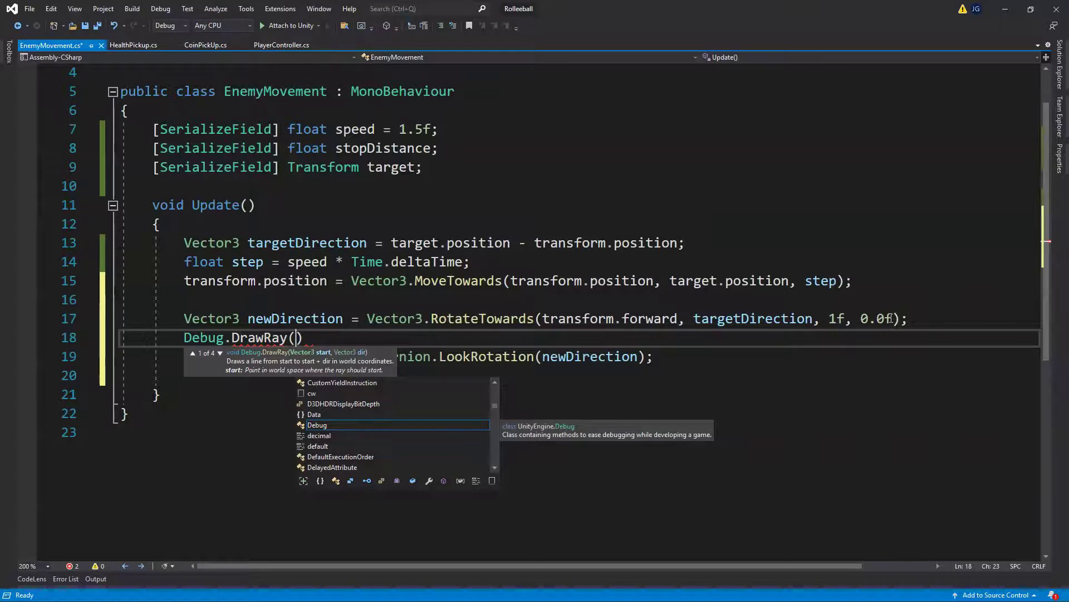
pyautogui.write('transform.')
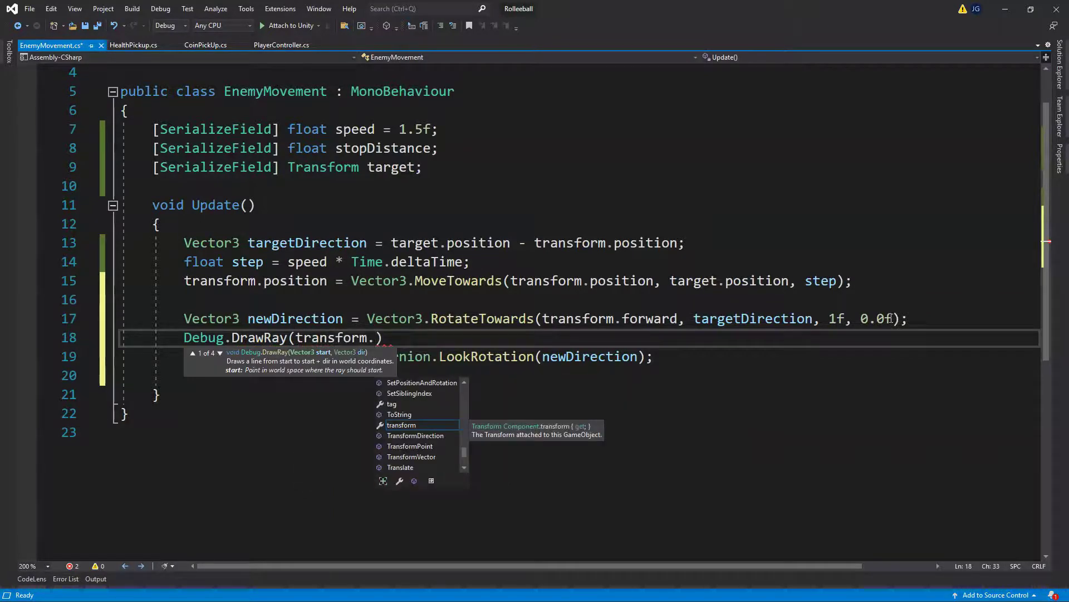
pyautogui.write('position,')
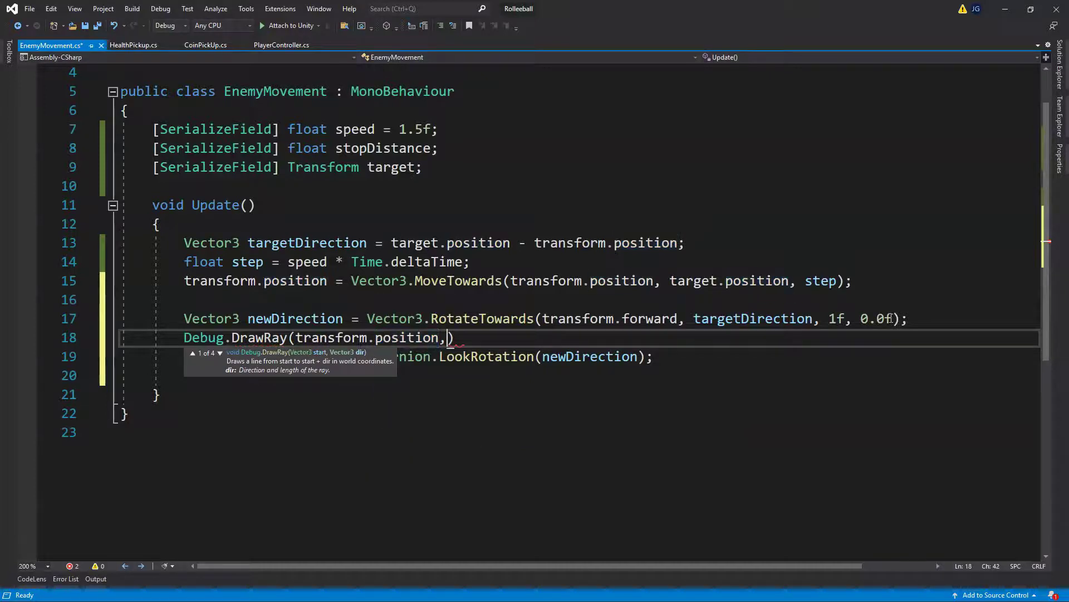
pyautogui.write(' newDirection')
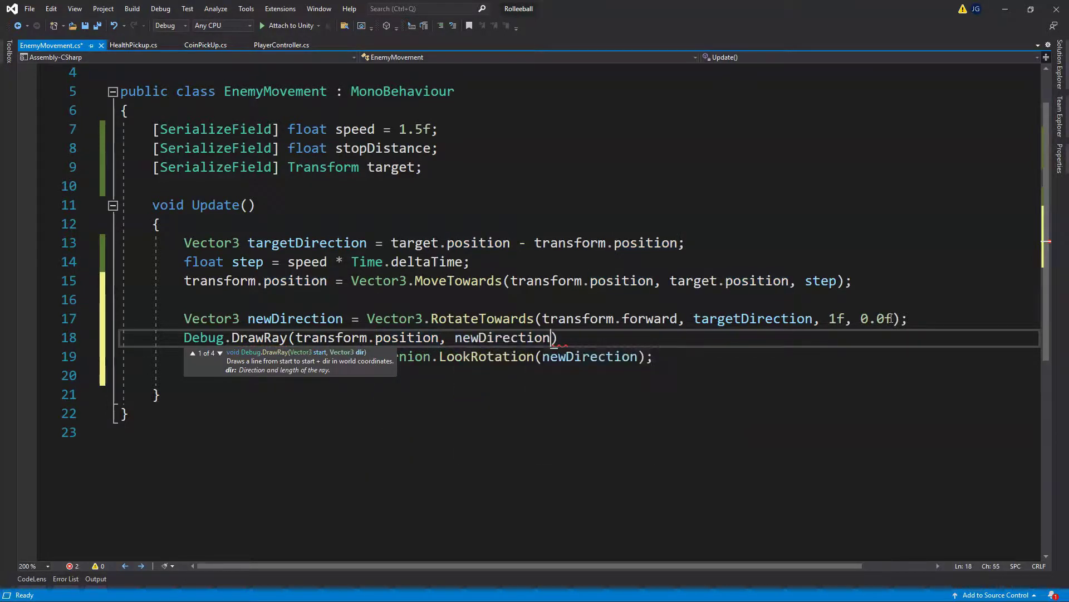
pyautogui.write(', Col')
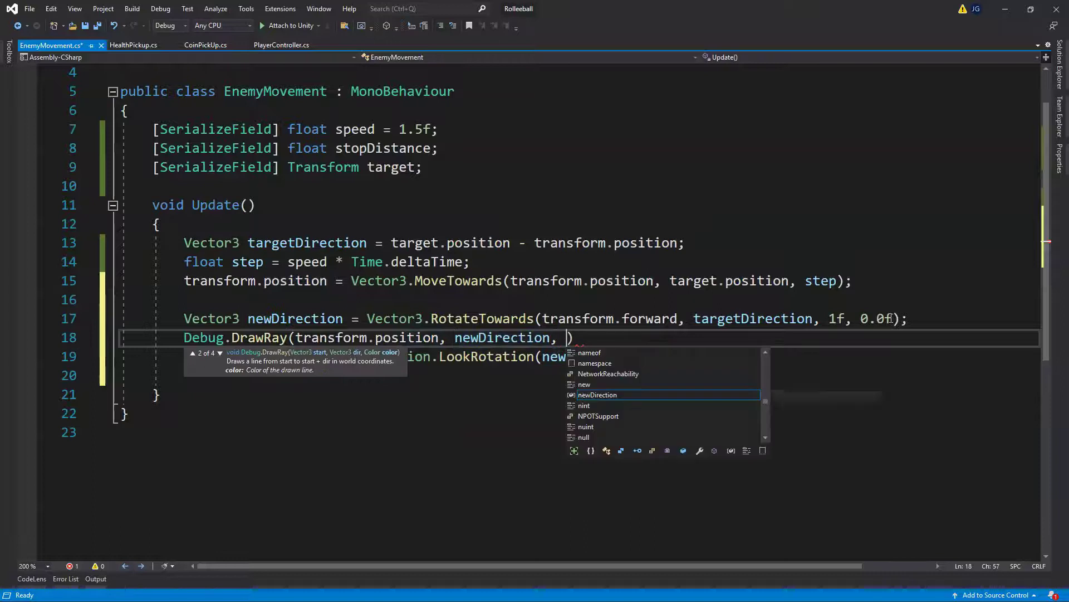
pyautogui.write('or.red')
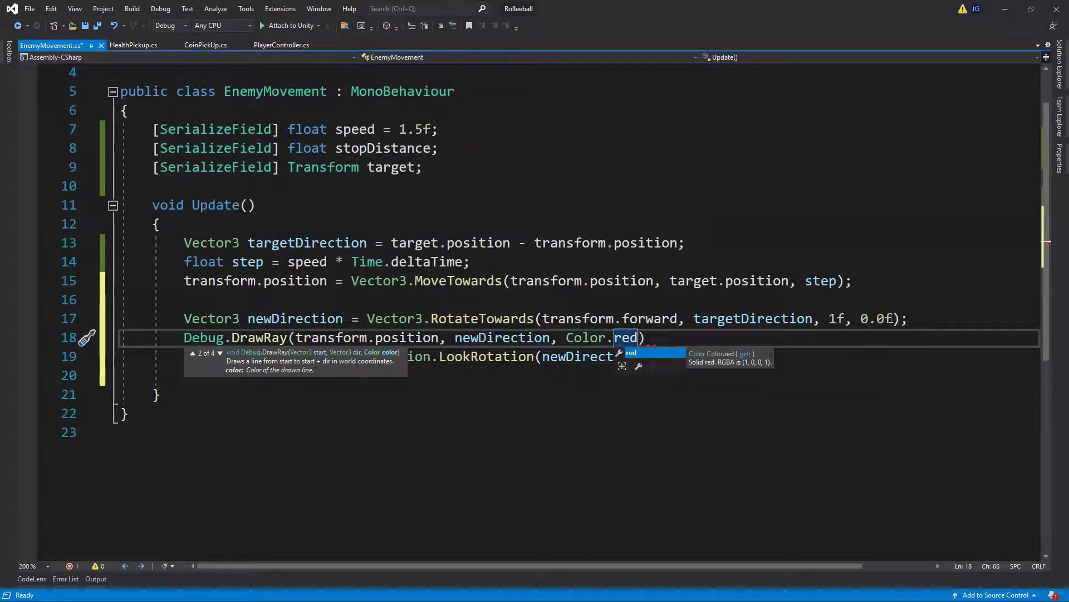
pyautogui.write(')')
pyautogui.click(666, 318)
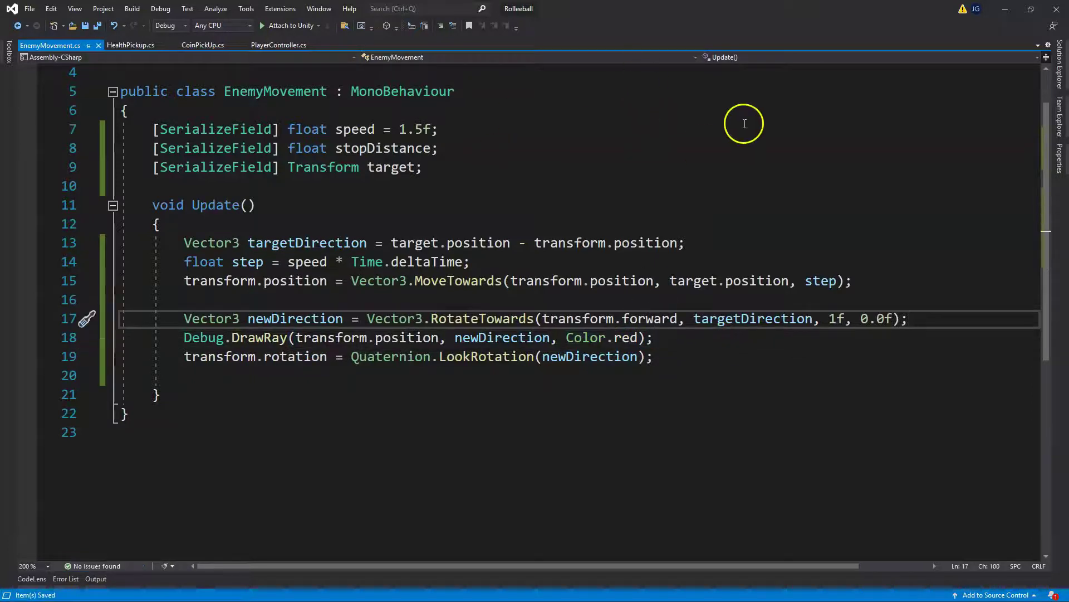
pyautogui.hotkey('alt', 'Tab')
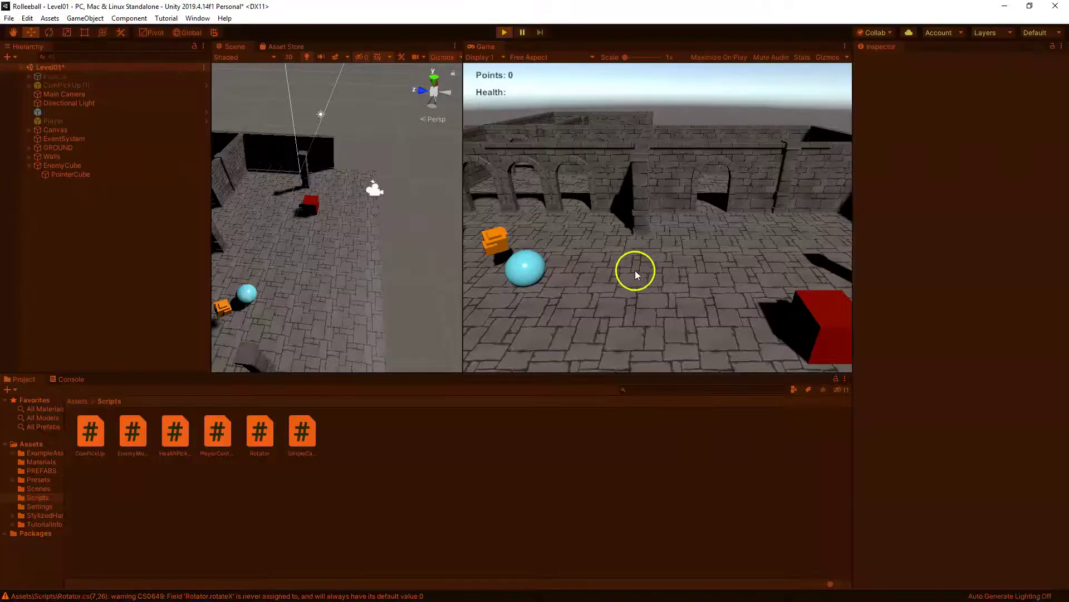
# - Steer the ball with the arrow keys so the red cube chases it
pyautogui.press('Right')
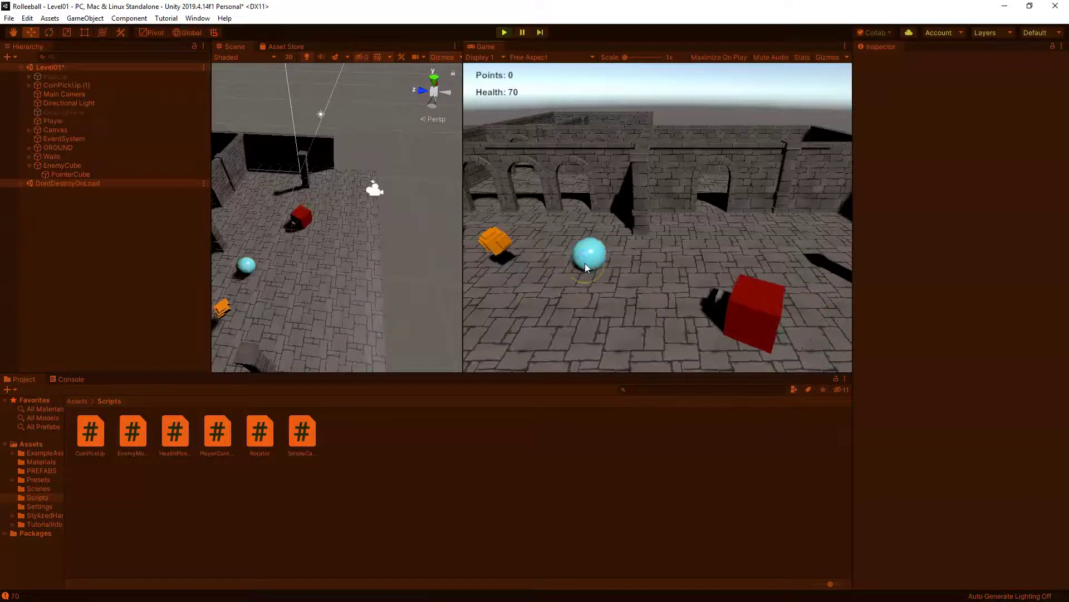
pyautogui.press('Left')
pyautogui.moveTo(585, 268); pyautogui.dragTo(637, 287)
pyautogui.press('Right')
pyautogui.press('Up')
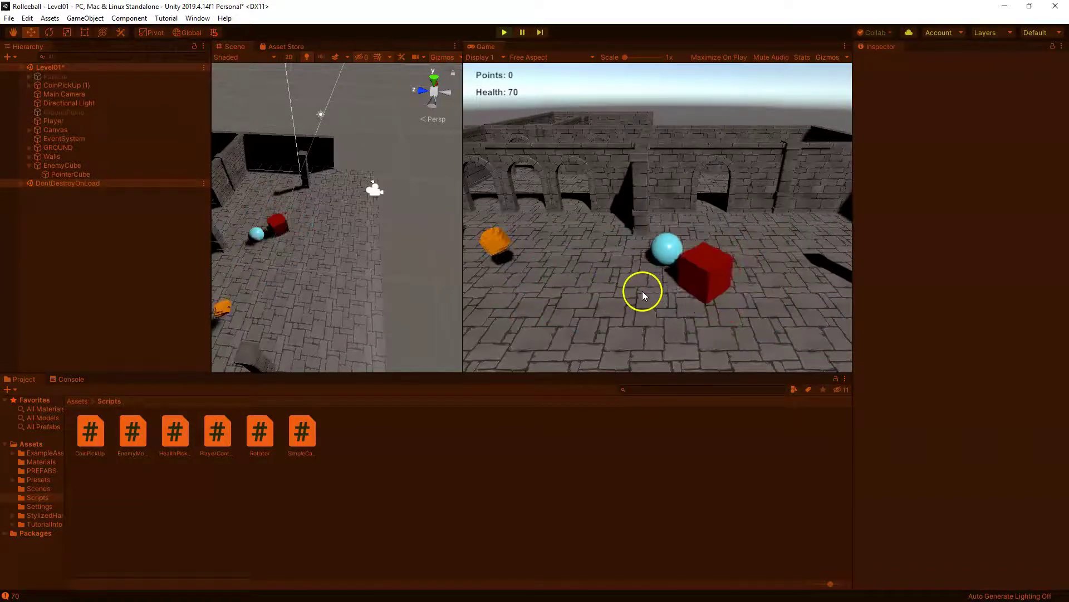
pyautogui.press('Left')
# - Pause to orbit the Scene view around the red cube, then resume and stop the game
pyautogui.click(522, 32)
pyautogui.scroll(2, 282, 292)
pyautogui.moveTo(282, 292); pyautogui.dragTo(373, 250, button='middle')
pyautogui.keyDown('alt'); pyautogui.moveTo(373, 250); pyautogui.dragTo(334, 209); pyautogui.keyUp('alt')
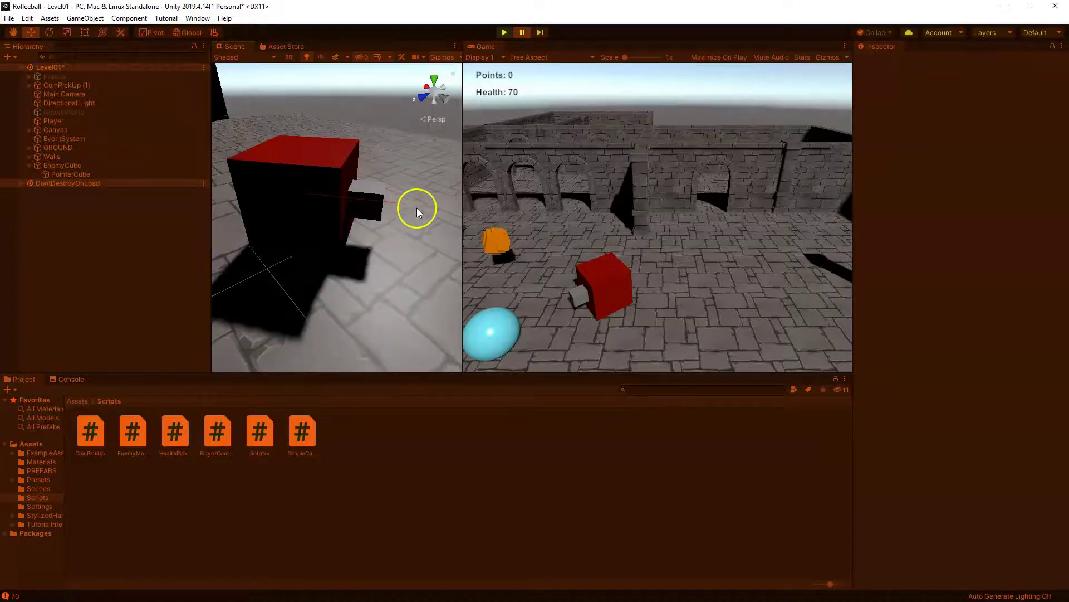
pyautogui.moveTo(349, 204); pyautogui.dragTo(356, 248, button='middle')
pyautogui.click(619, 262)
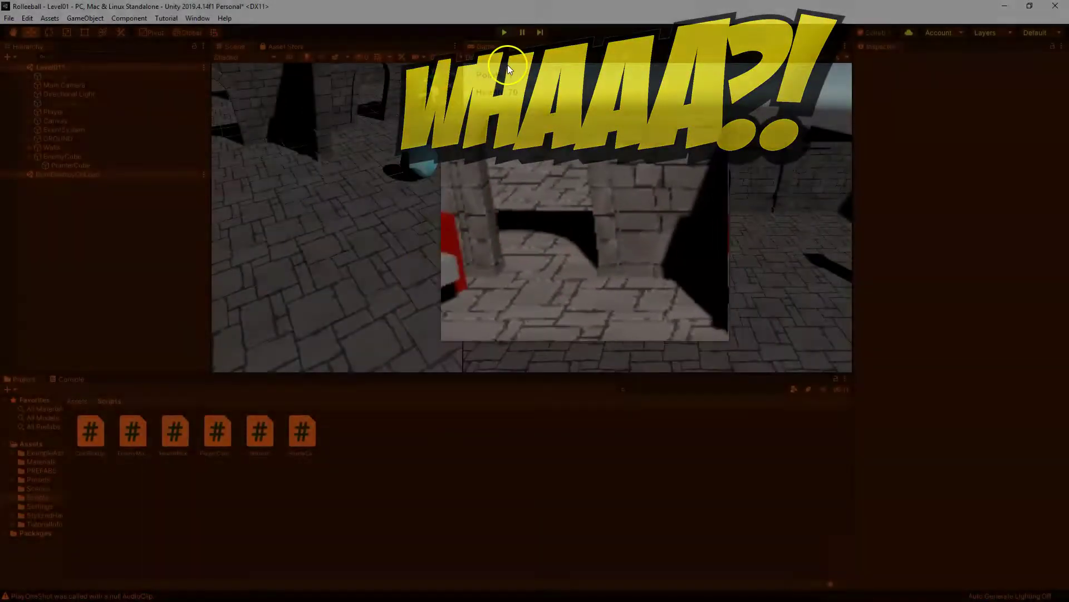
pyautogui.click(513, 46)
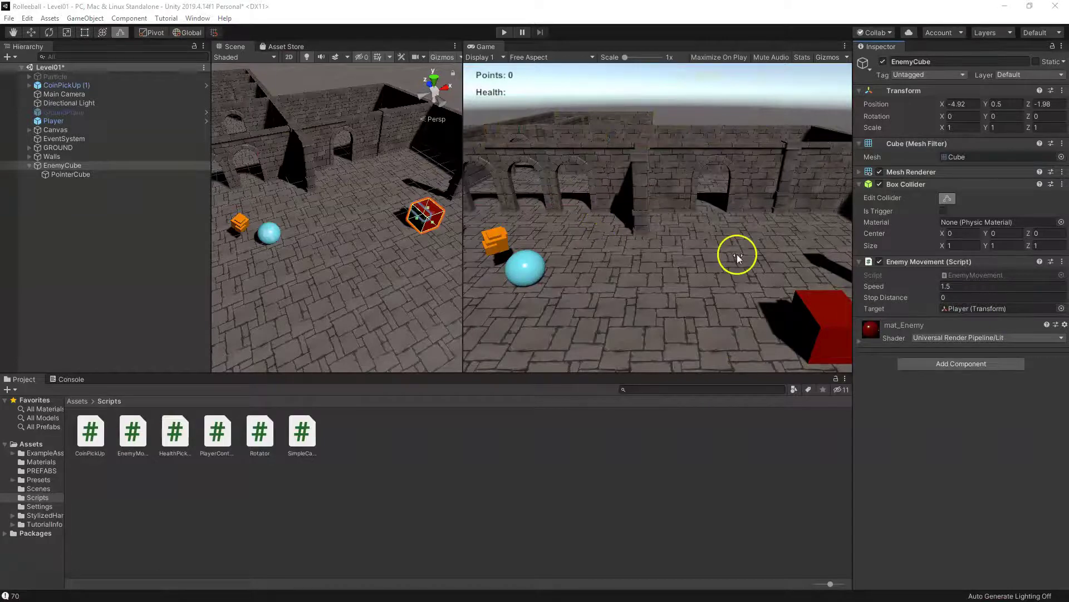
# - Add a Rigidbody component to EnemyCube
pyautogui.click(957, 366)
pyautogui.write('Rigi')
pyautogui.click(899, 404)
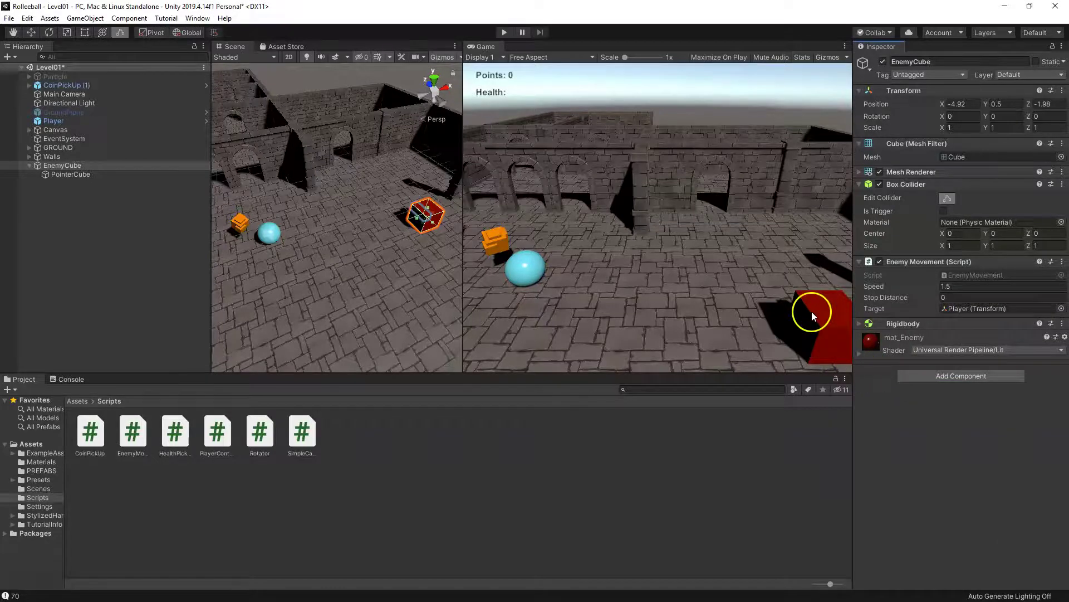
# - Run the game to test the Rigidbody enemy, then stop it
pyautogui.click(504, 32)
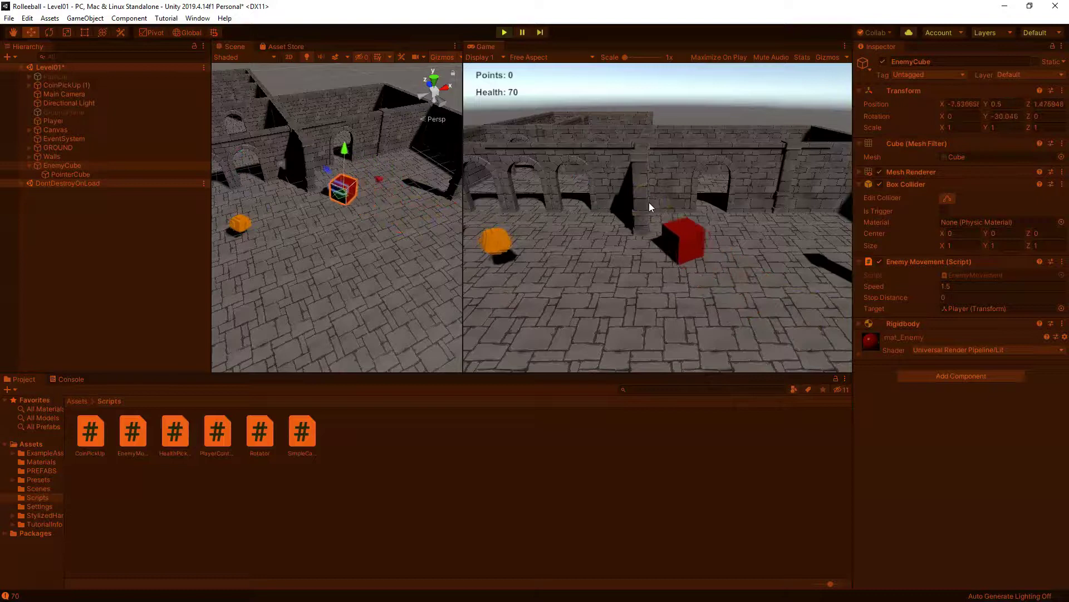
pyautogui.click(614, 174)
pyautogui.click(503, 93)
pyautogui.click(504, 32)
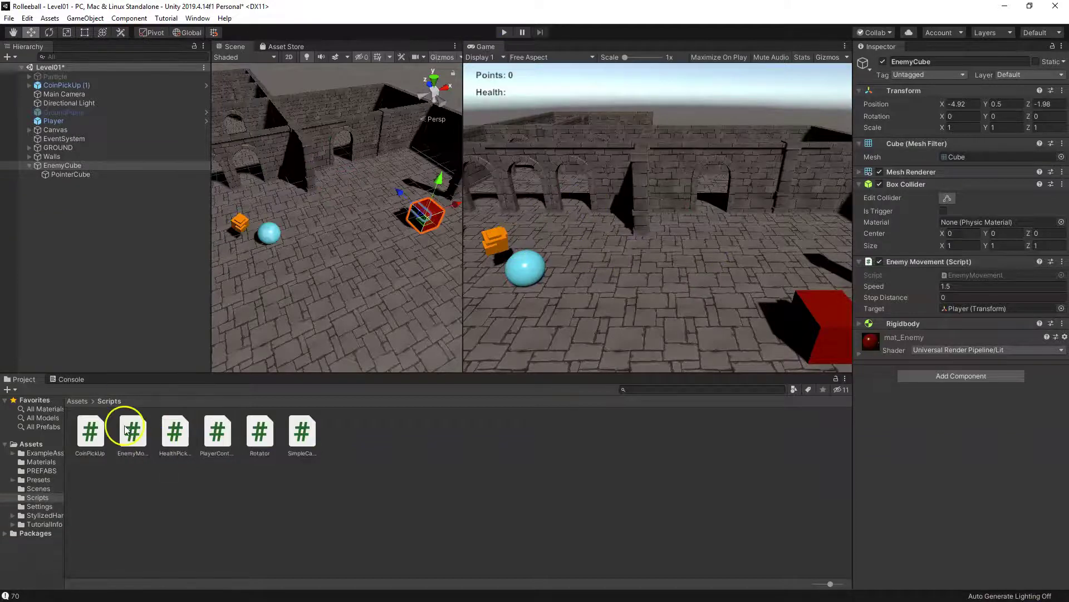
# - Switch back to EnemyMovement.cs in Visual Studio
pyautogui.press('alt')
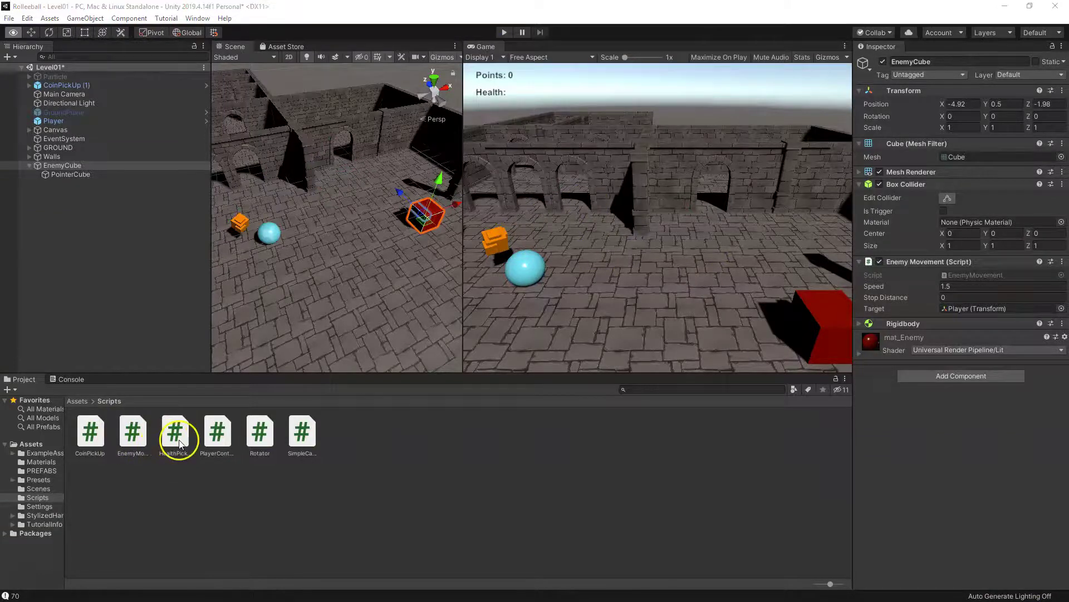
pyautogui.hotkey('alt', 'Tab')
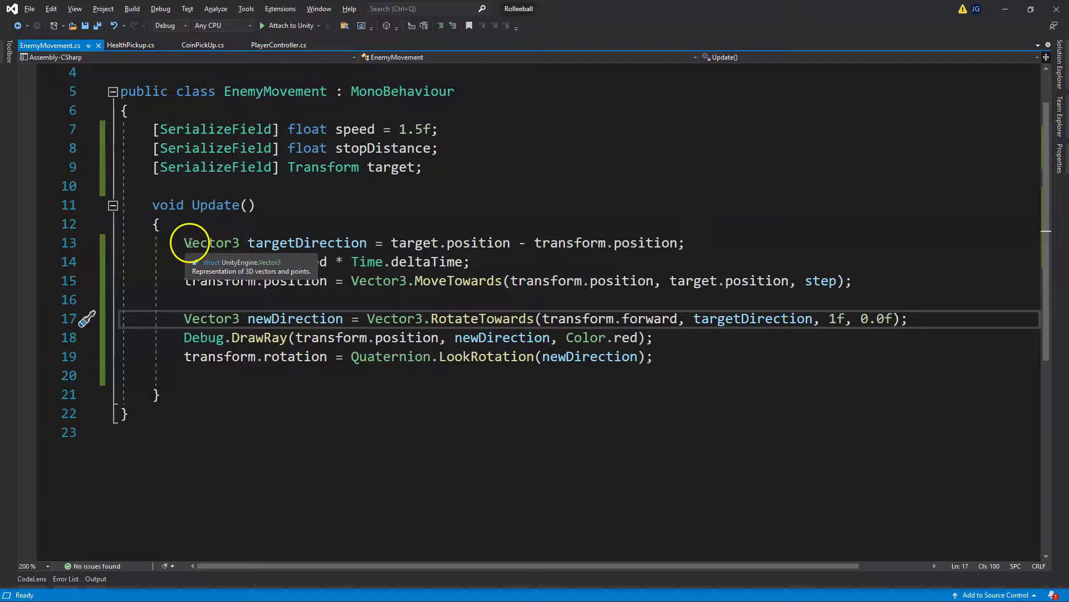
# - Select all of Update()'s body, lines 13 through 19, in EnemyMovement.cs
pyautogui.scroll(1, 248, 261)
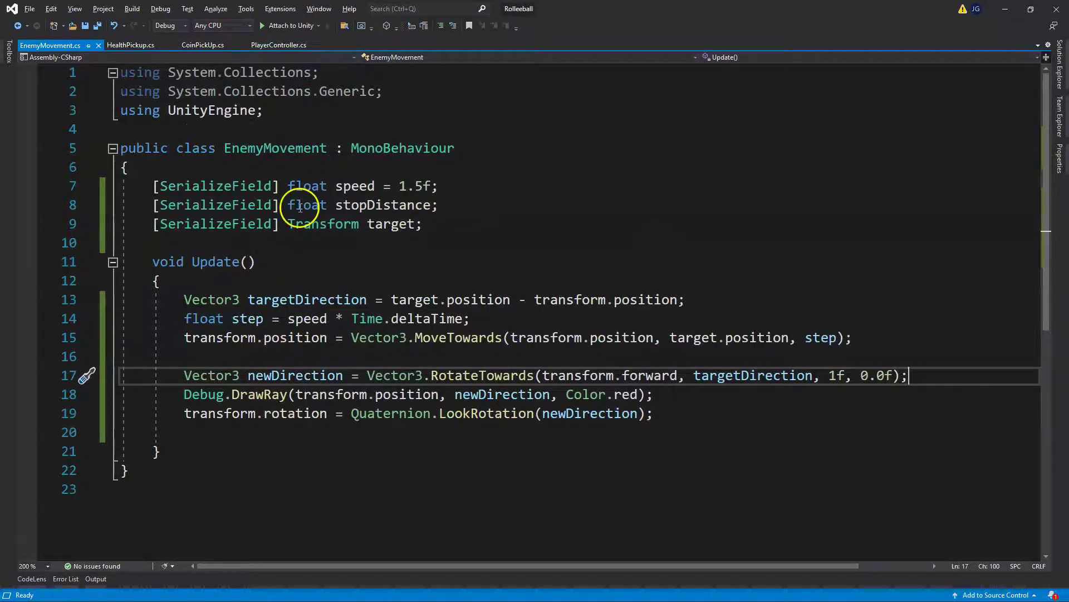
pyautogui.click(427, 222)
pyautogui.click(430, 205)
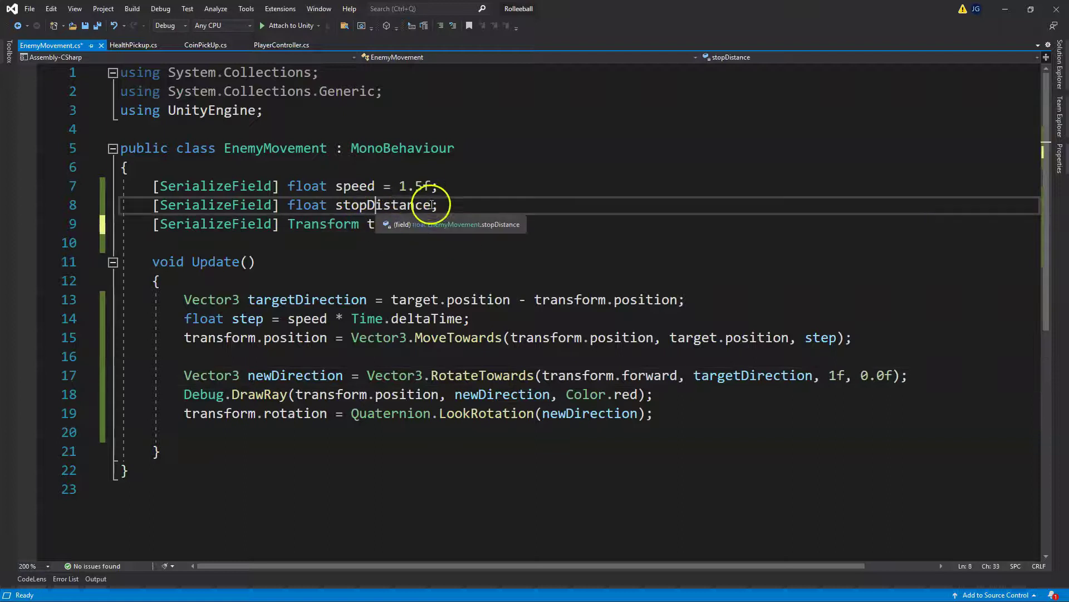
pyautogui.moveTo(433, 205); pyautogui.dragTo(339, 209)
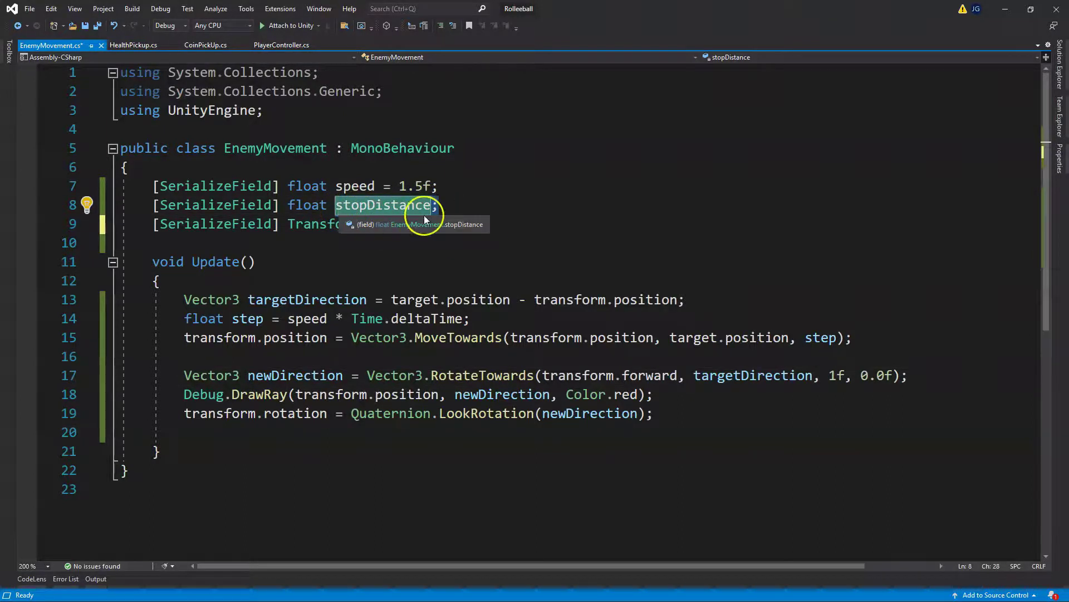
pyautogui.click(442, 205)
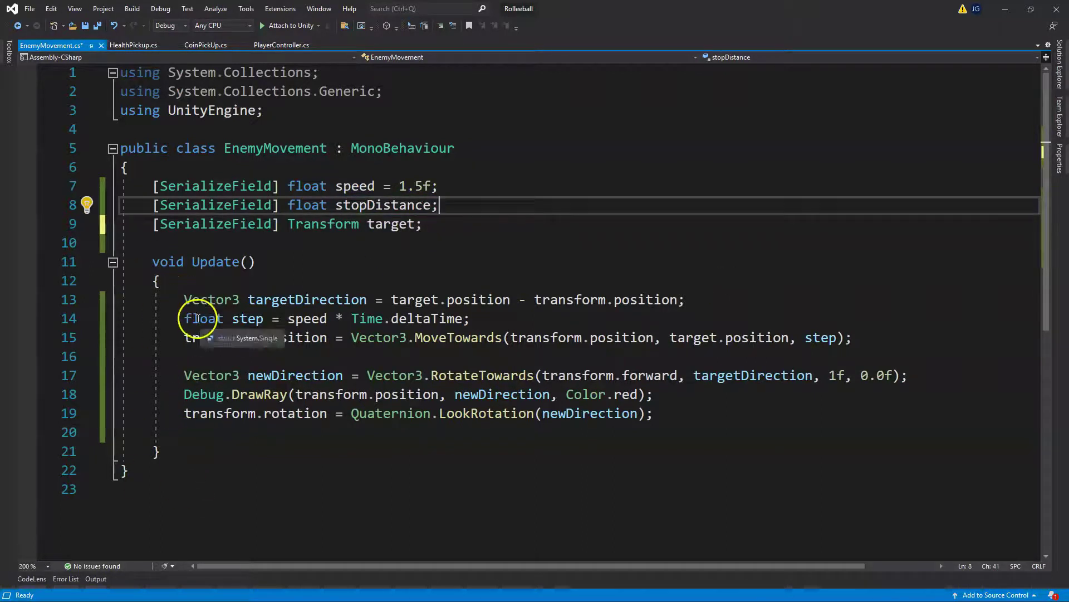
pyautogui.moveTo(185, 300); pyautogui.dragTo(668, 415)
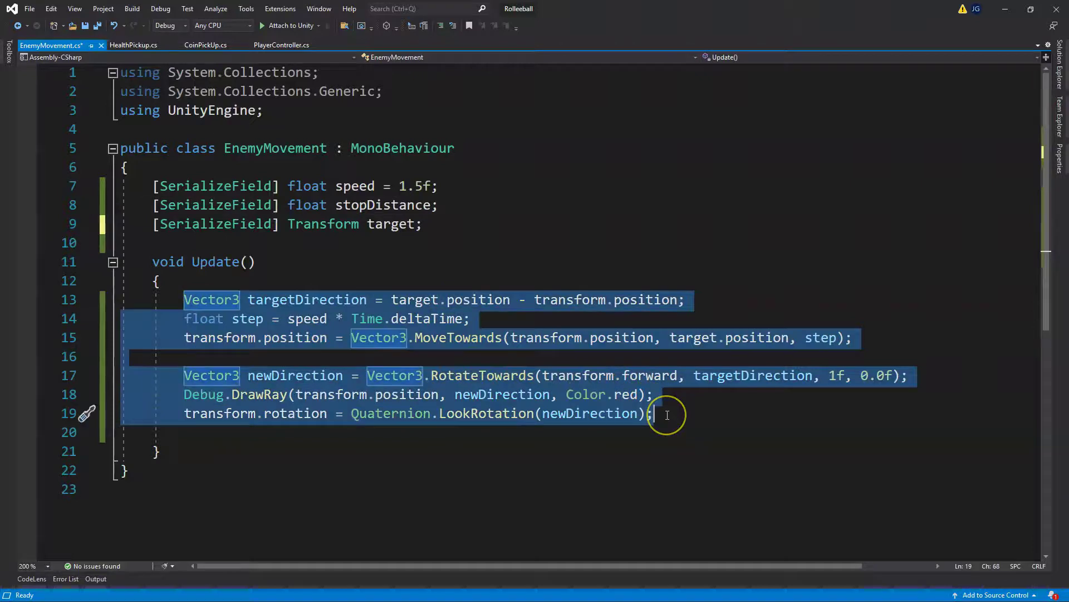
# - Extract the selected code into a method named FollowTarget and add a blank line above its call
pyautogui.rightClick(195, 305)
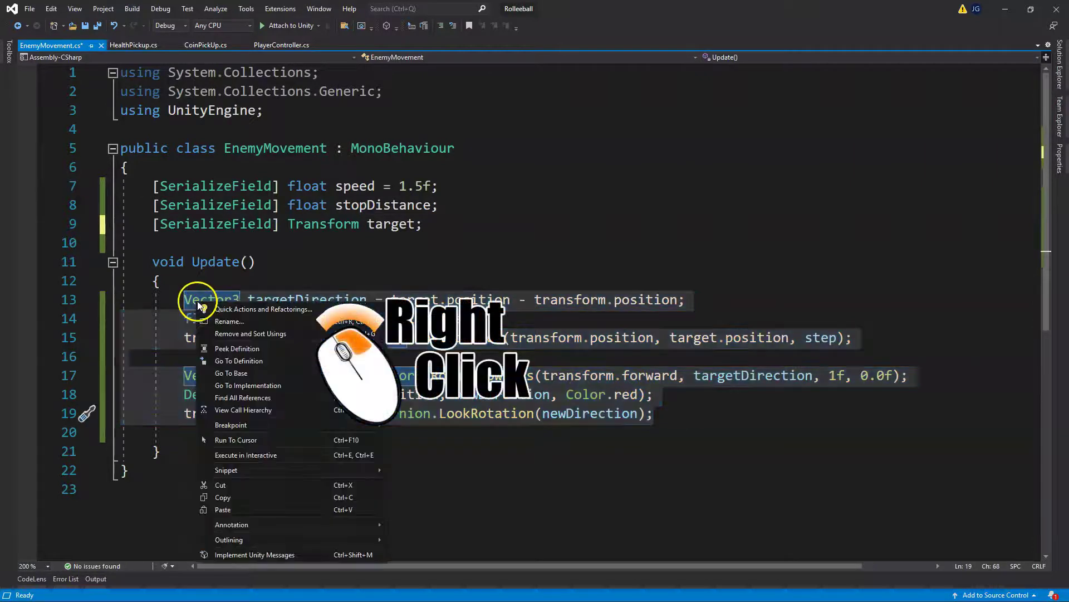
pyautogui.click(248, 309)
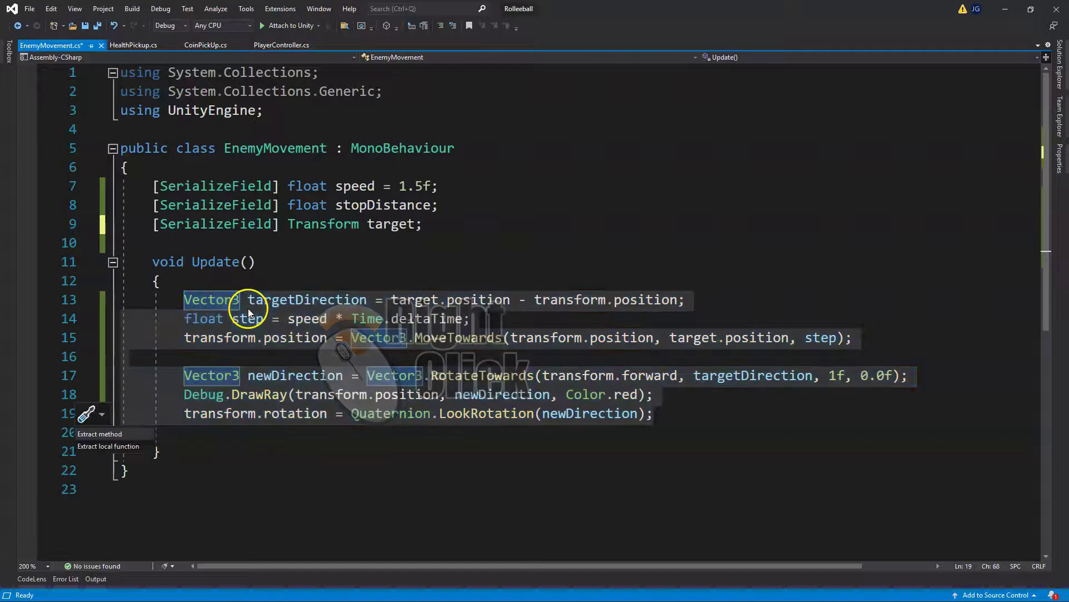
pyautogui.click(112, 435)
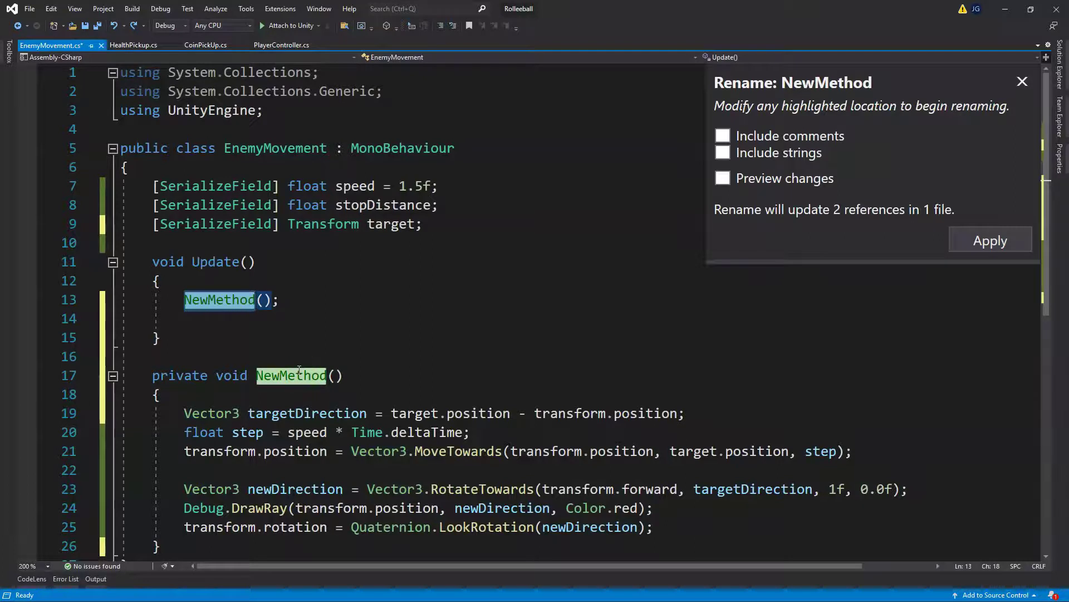
pyautogui.write('Fo')
pyautogui.press('BackSpace')
pyautogui.write('ollowTarg')
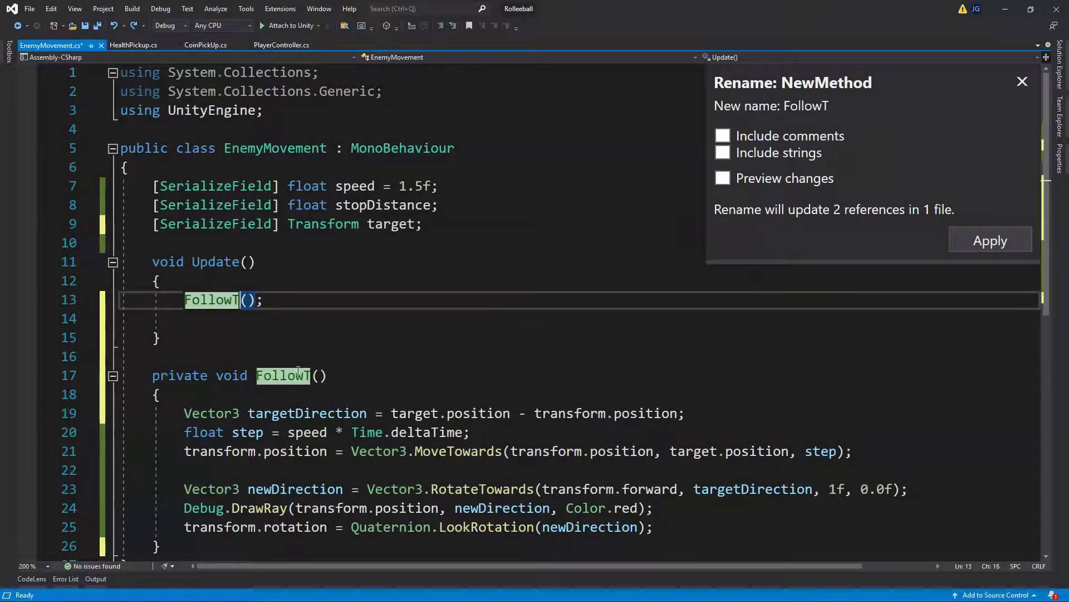
pyautogui.write('et')
pyautogui.click(991, 240)
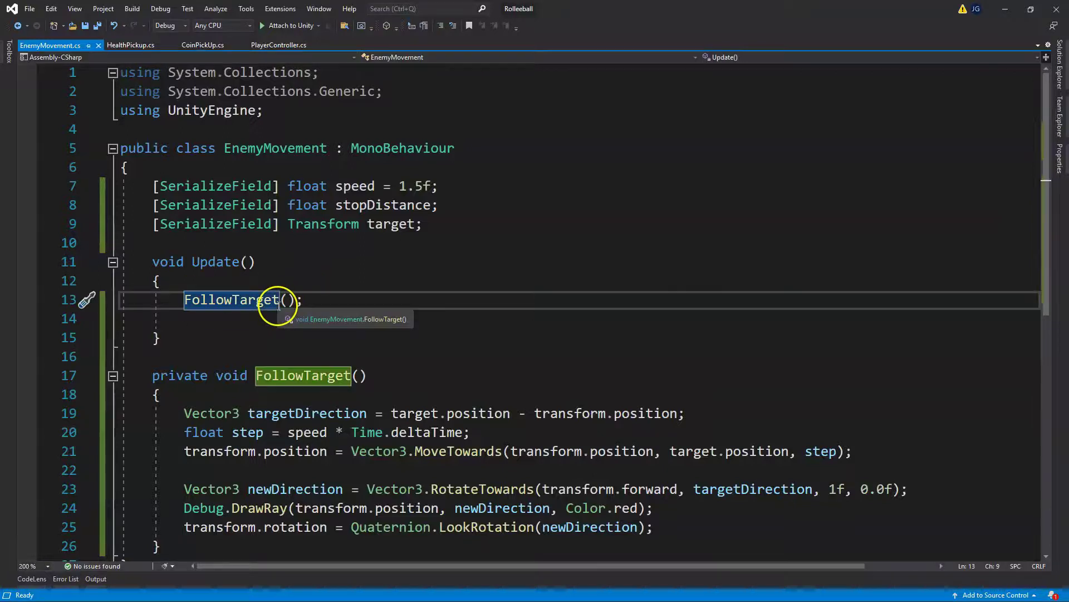
pyautogui.hotkey('ctrl', 'Return')
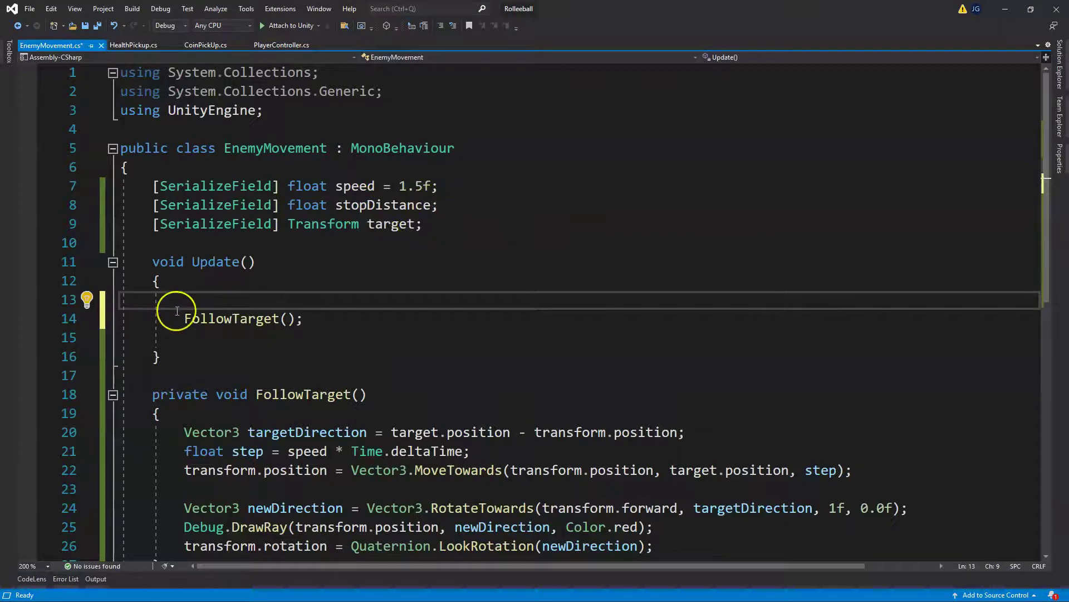
# - Write the condition if (Vector3.Distance(transform.position, target.position) > stopDistance) and open its brace block
pyautogui.write('if')
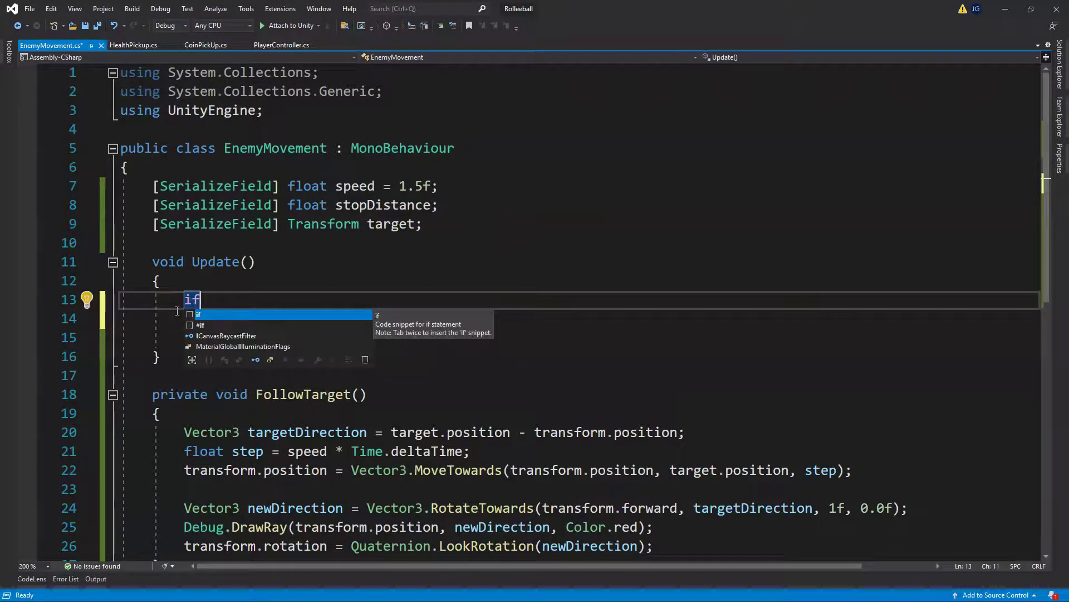
pyautogui.write('(Vector3.Distance')
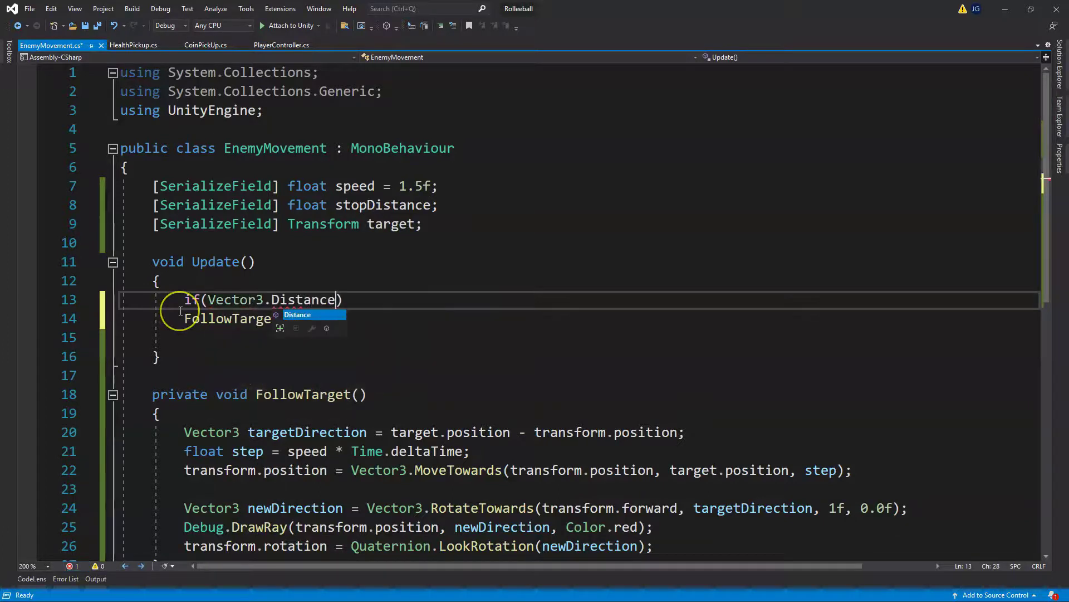
pyautogui.write('(transform.position, target.position) .')
pyautogui.press('BackSpace')
pyautogui.write('> stopDistance')
pyautogui.click(757, 300)
pyautogui.press('Return')
pyautogui.write('{')
pyautogui.press('Return')
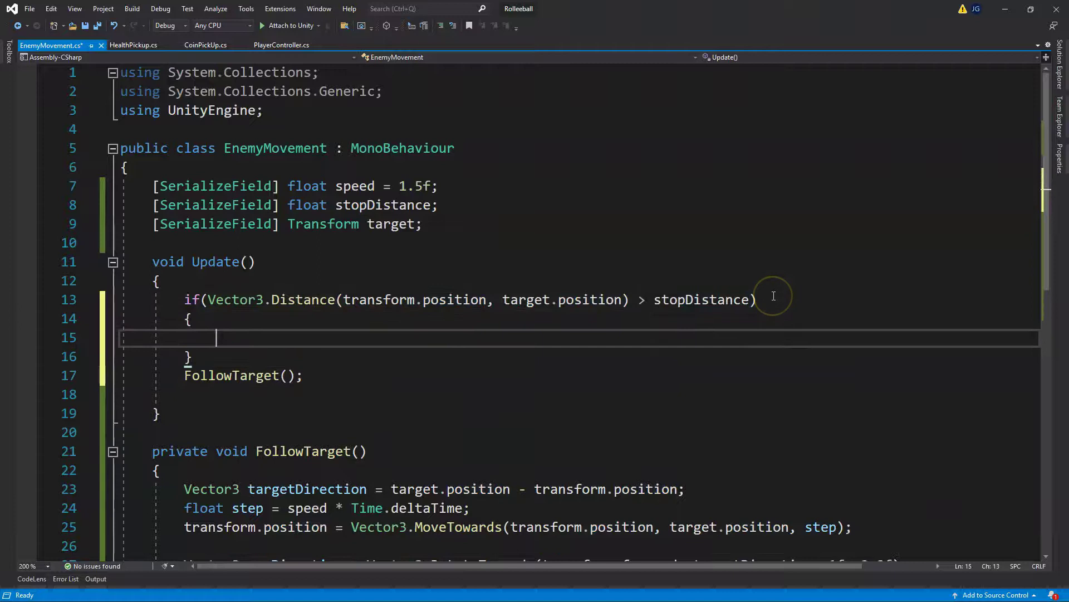
# - Inspect the condition's Distance call, position uses, > operator and stopDistance
pyautogui.click(273, 299)
pyautogui.moveTo(274, 299); pyautogui.dragTo(334, 303)
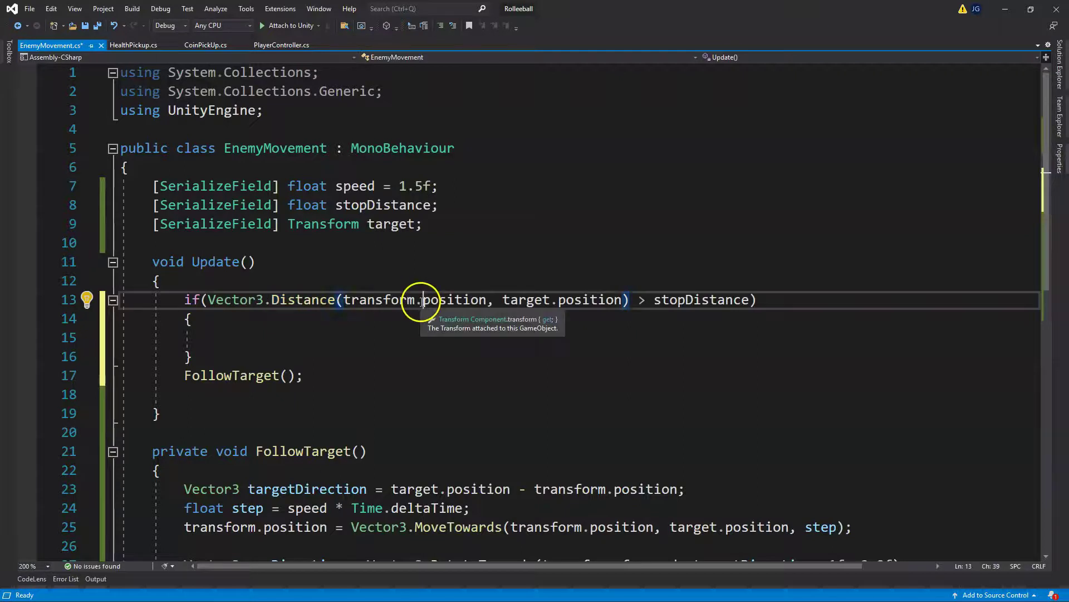
pyautogui.click(471, 301)
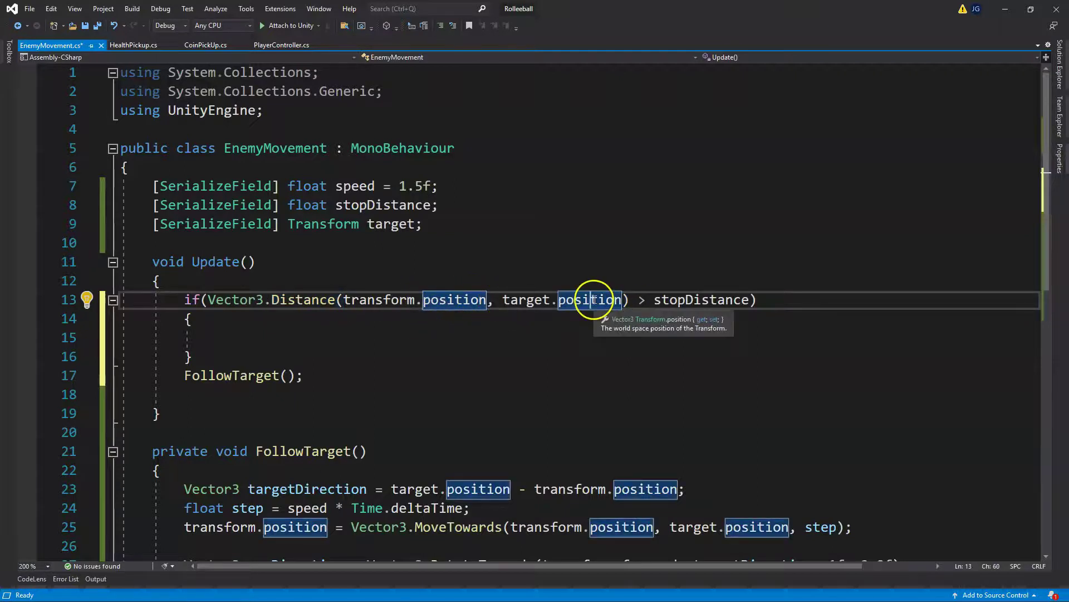
pyautogui.click(622, 301)
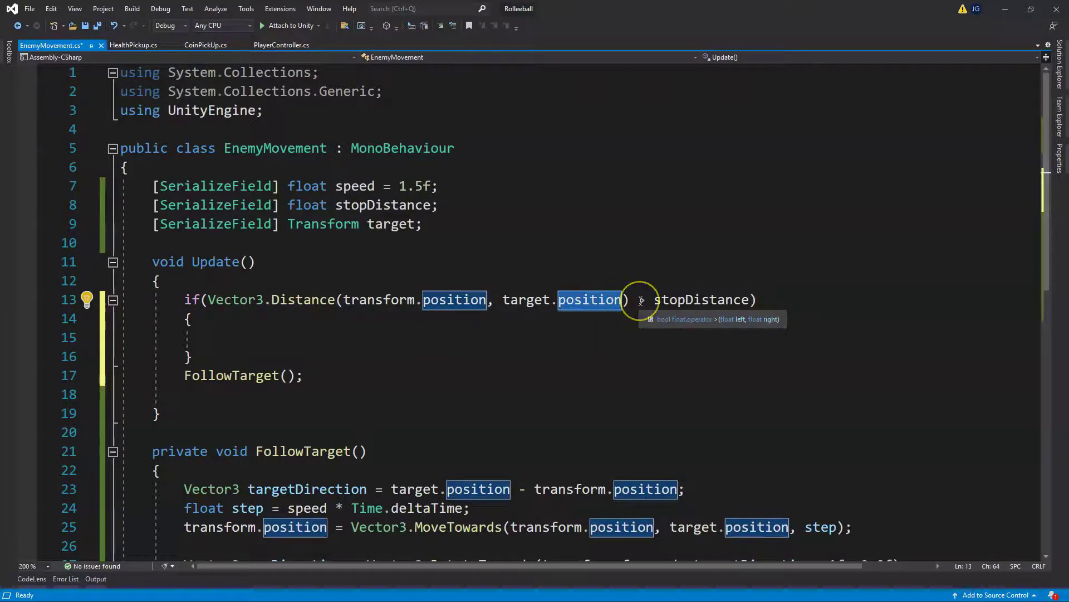
pyautogui.doubleClick(642, 301)
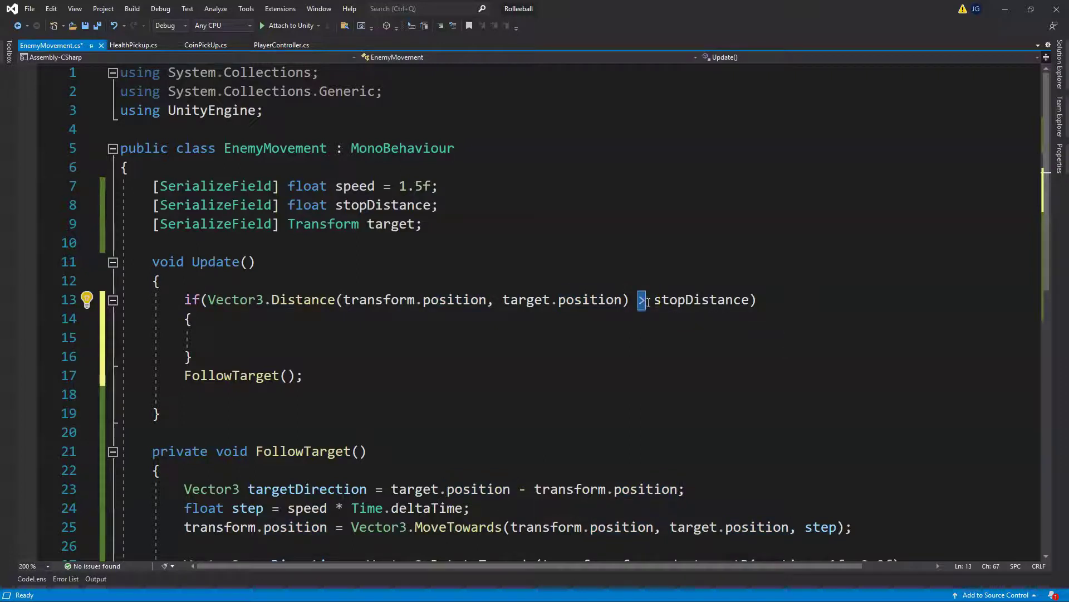
pyautogui.moveTo(652, 302); pyautogui.dragTo(748, 304)
# - Move the FollowTarget(); call from line 17 into the if block
pyautogui.click(359, 337)
pyautogui.write('FollowTarget')
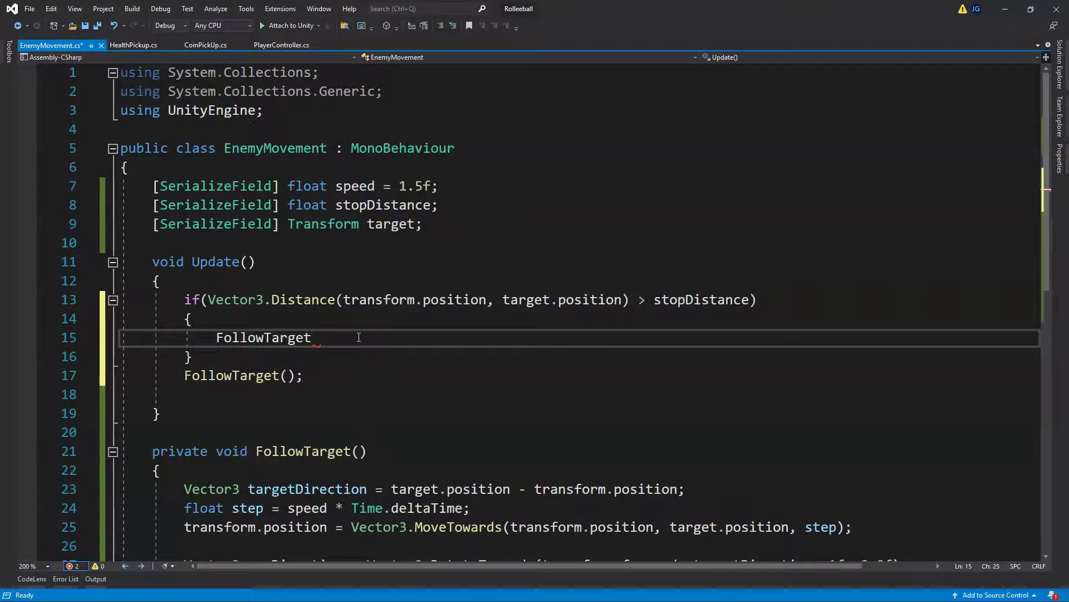
pyautogui.press('BackSpace')
pyautogui.press('BackSpace')
pyautogui.press('BackSpace')
pyautogui.press('BackSpace')
pyautogui.press('BackSpace')
pyautogui.press('BackSpace')
pyautogui.press('BackSpace')
pyautogui.press('BackSpace')
pyautogui.press('BackSpace')
pyautogui.moveTo(302, 376); pyautogui.dragTo(185, 377)
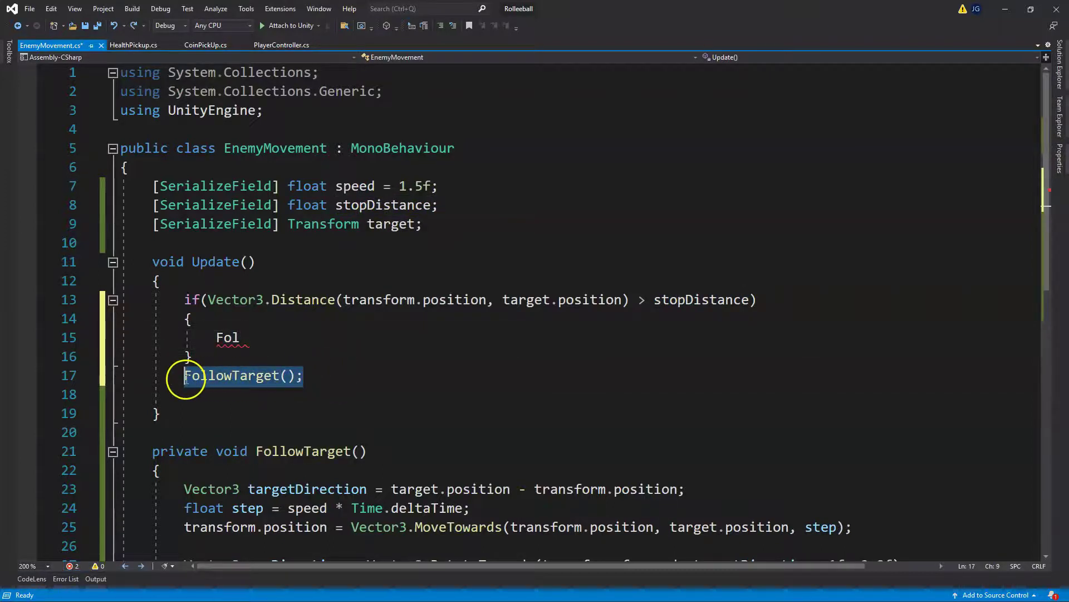
pyautogui.hotkey('ctrl', 'x')
pyautogui.doubleClick(228, 337)
pyautogui.hotkey('ctrl', 'v')
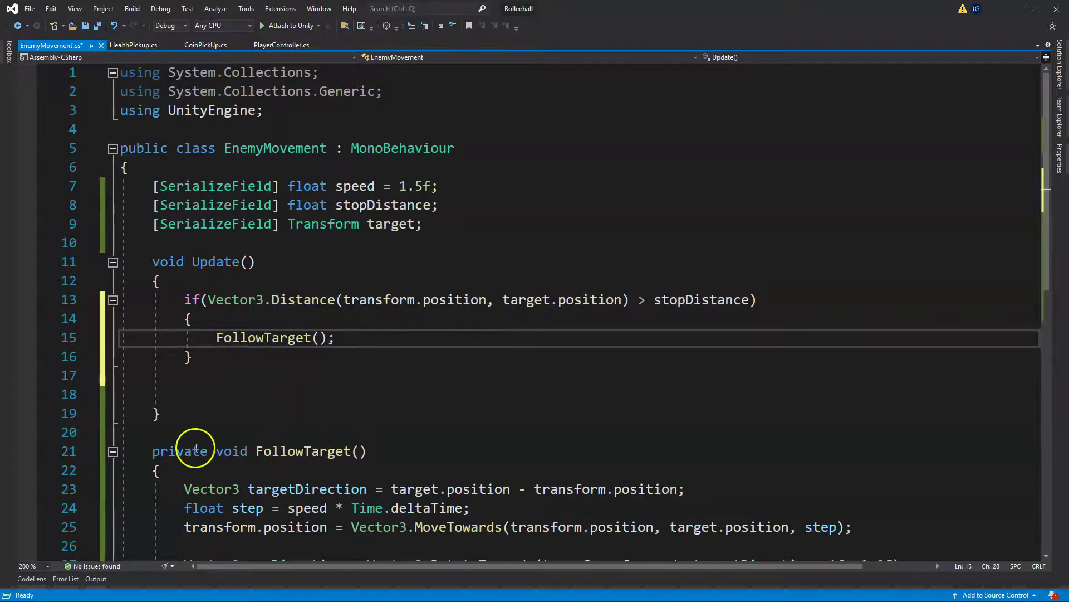
pyautogui.scroll(-2, 233, 450)
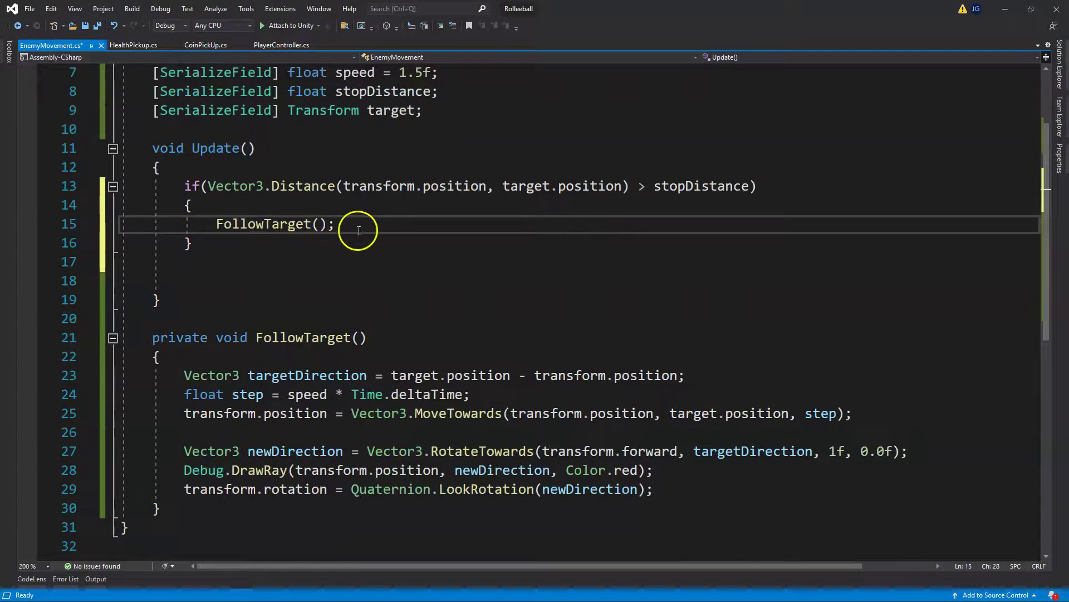
# - Change the line 13 comparison from > stopDistance to < stopDistance
pyautogui.moveTo(654, 189); pyautogui.dragTo(747, 193)
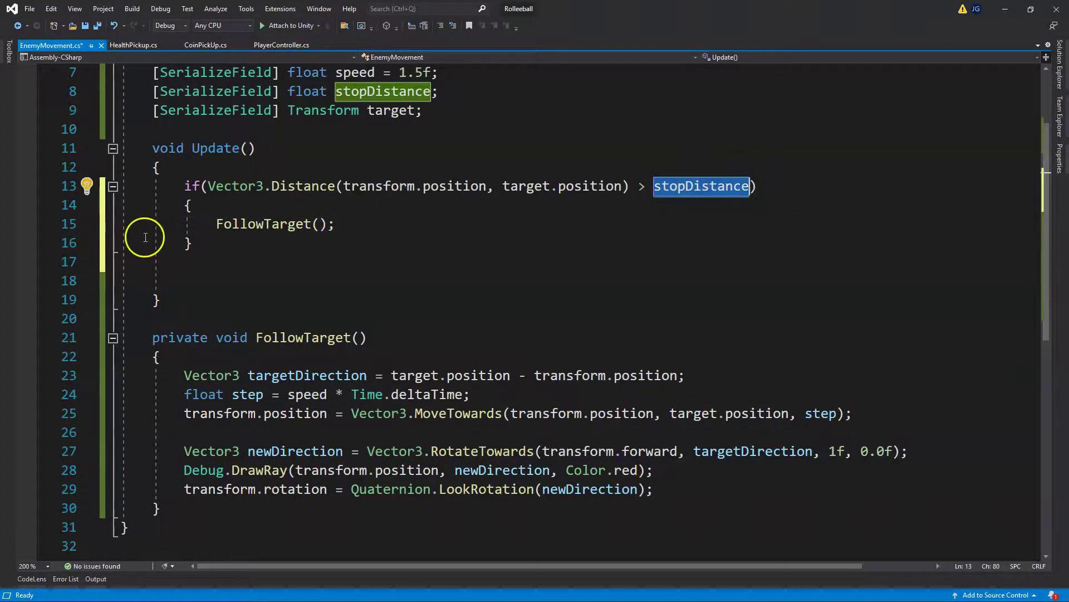
pyautogui.doubleClick(642, 187)
pyautogui.hotkey('ctrl', 's')
pyautogui.moveTo(645, 187); pyautogui.dragTo(637, 187)
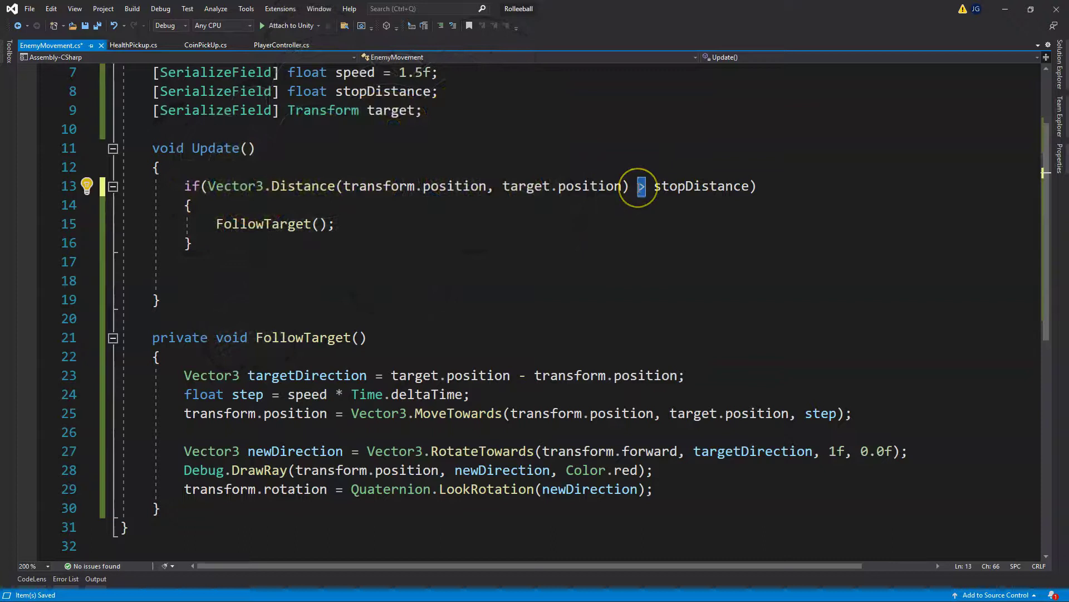
pyautogui.press('BackSpace')
pyautogui.write('<')
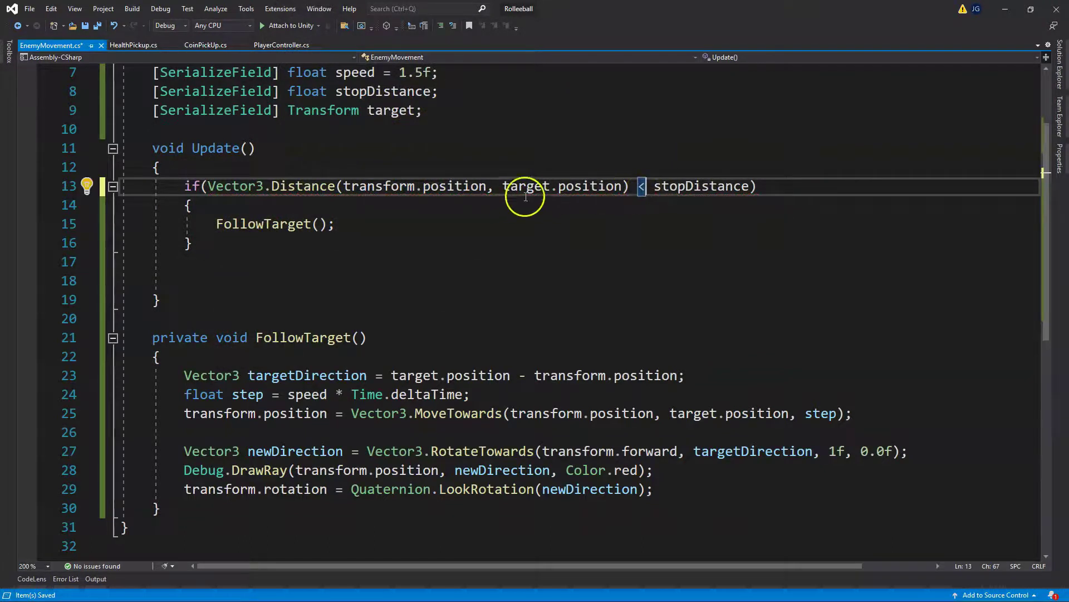
# - Save EnemyMovement.cs with the < condition and edit EnemyCube's Stop Distance in Unity
pyautogui.moveTo(638, 187); pyautogui.dragTo(747, 189)
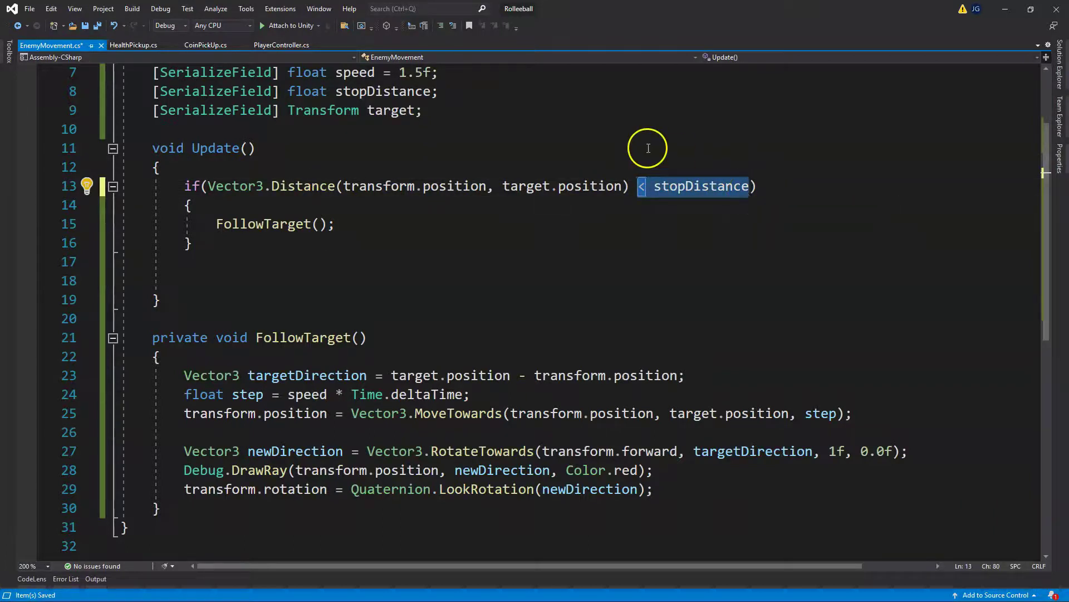
pyautogui.scroll(2, 613, 153)
pyautogui.click(521, 235)
pyautogui.hotkey('ctrl', 's')
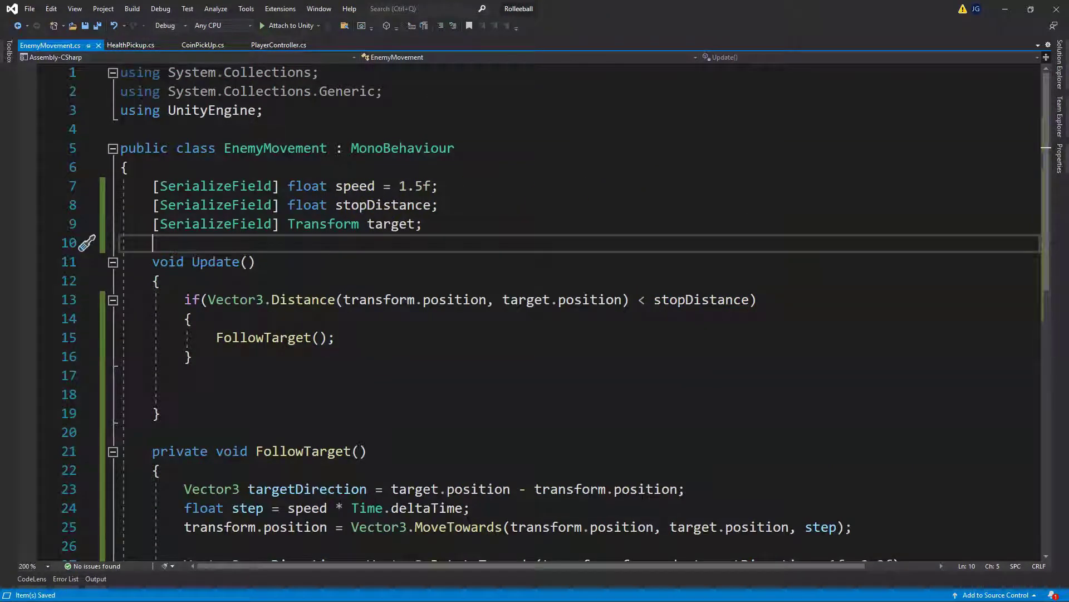
pyautogui.hotkey('alt', 'Tab')
pyautogui.click(967, 297)
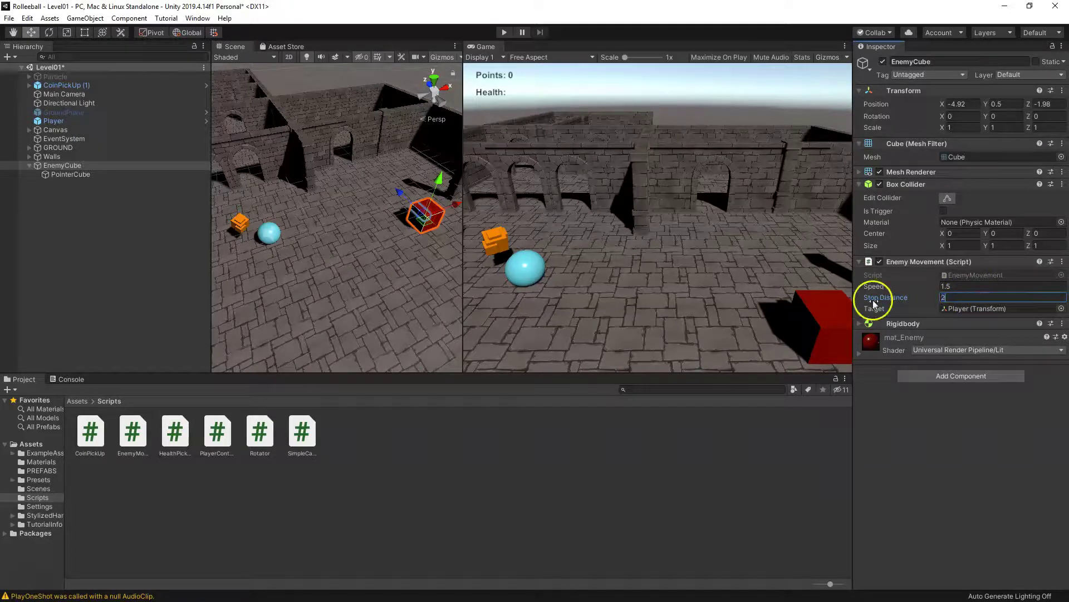
# - Play-test with Stop Distance 2, rolling the ball toward the red cube, then stop play mode
pyautogui.click(504, 32)
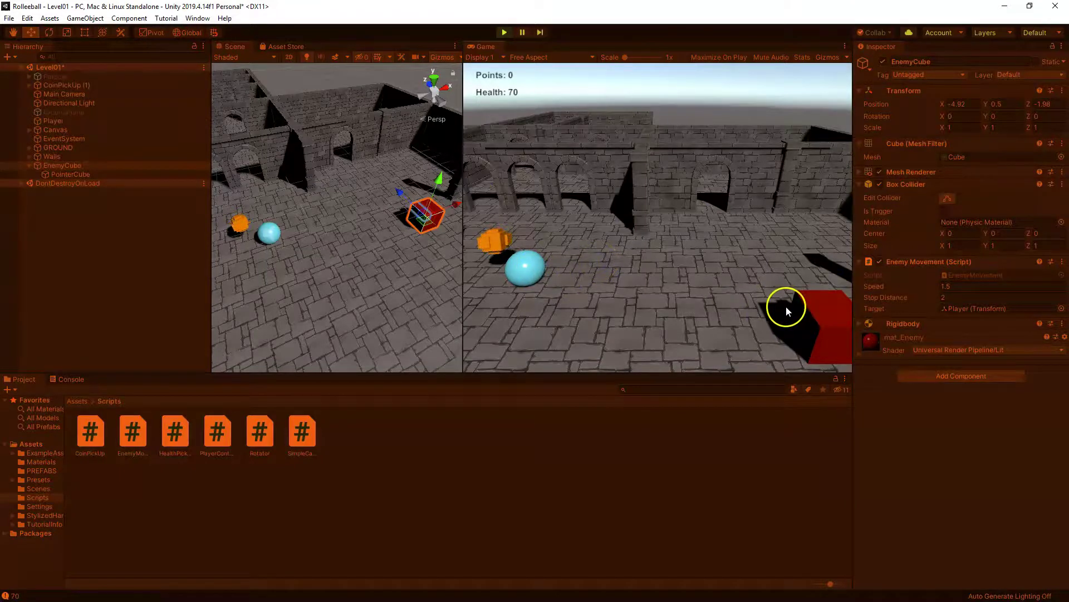
pyautogui.press('d')
pyautogui.press('w')
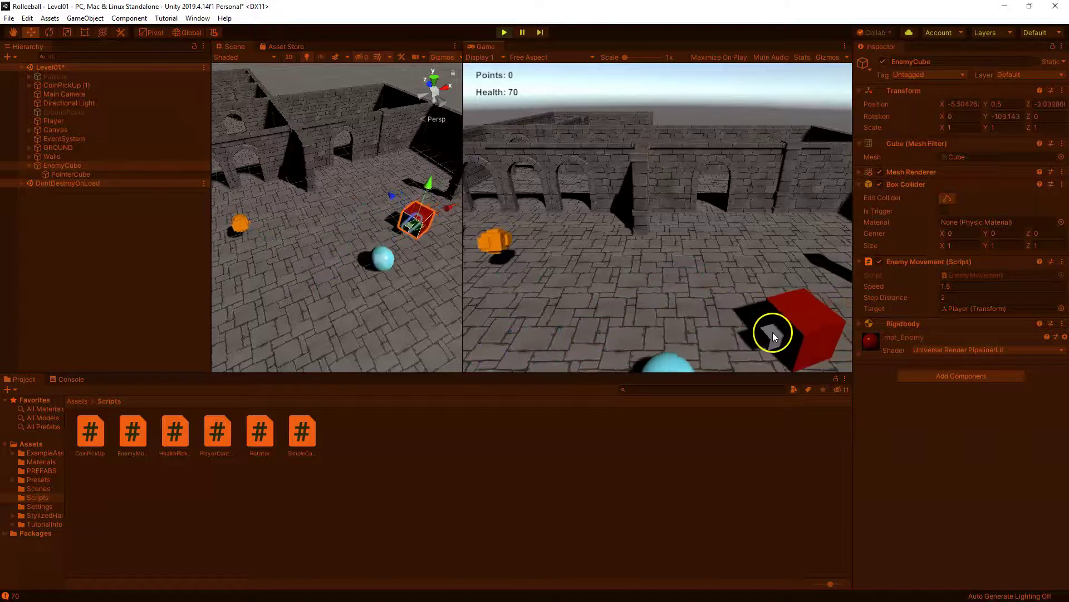
pyautogui.press('d')
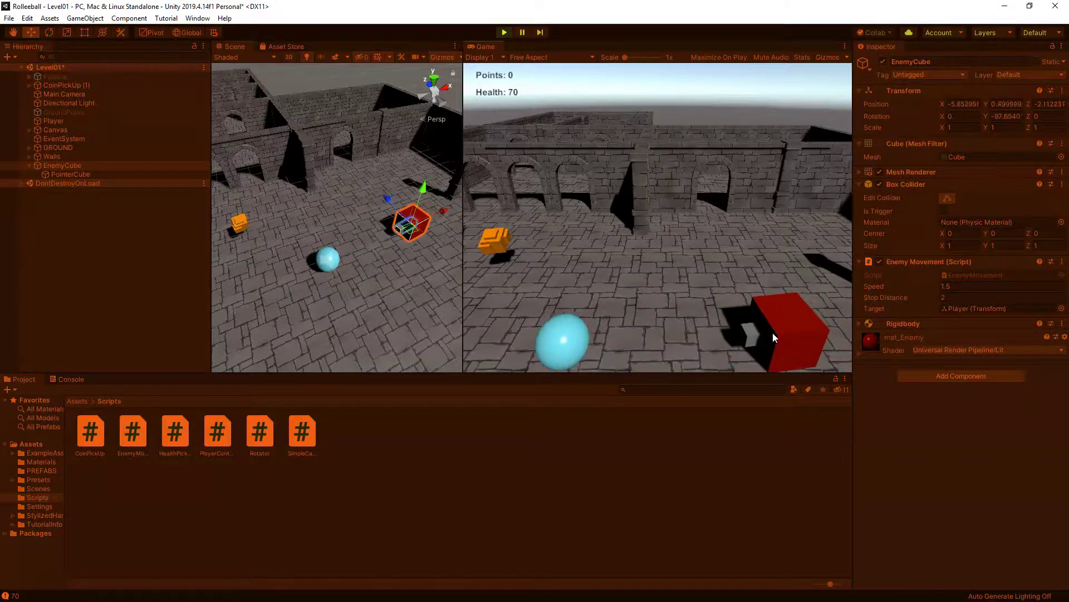
pyautogui.click(504, 32)
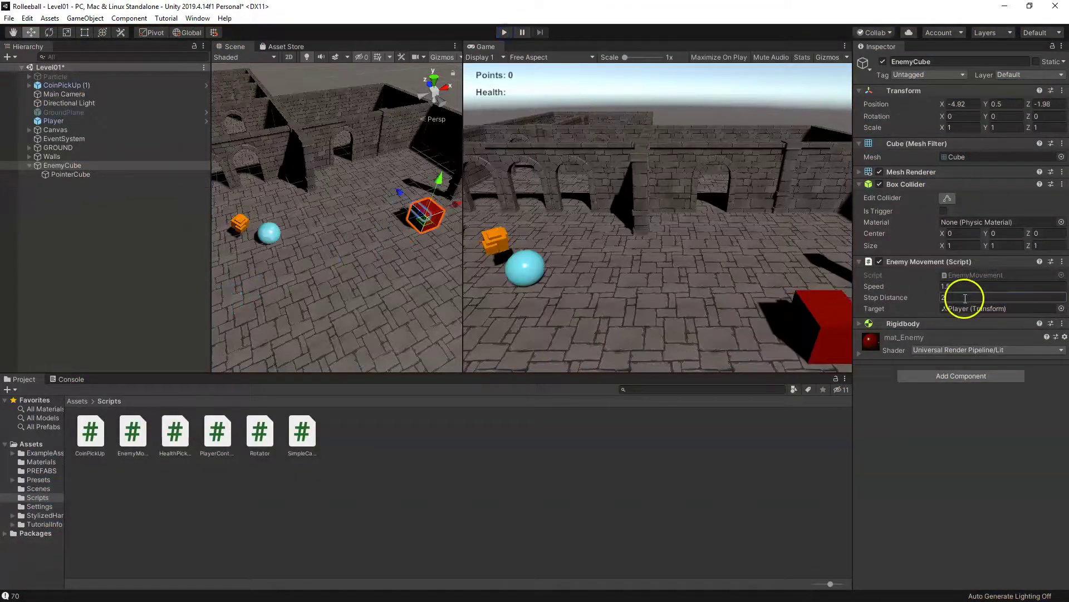
# - Commit Stop Distance 5 and play-test by rolling the ball around the red cube
pyautogui.press('Return')
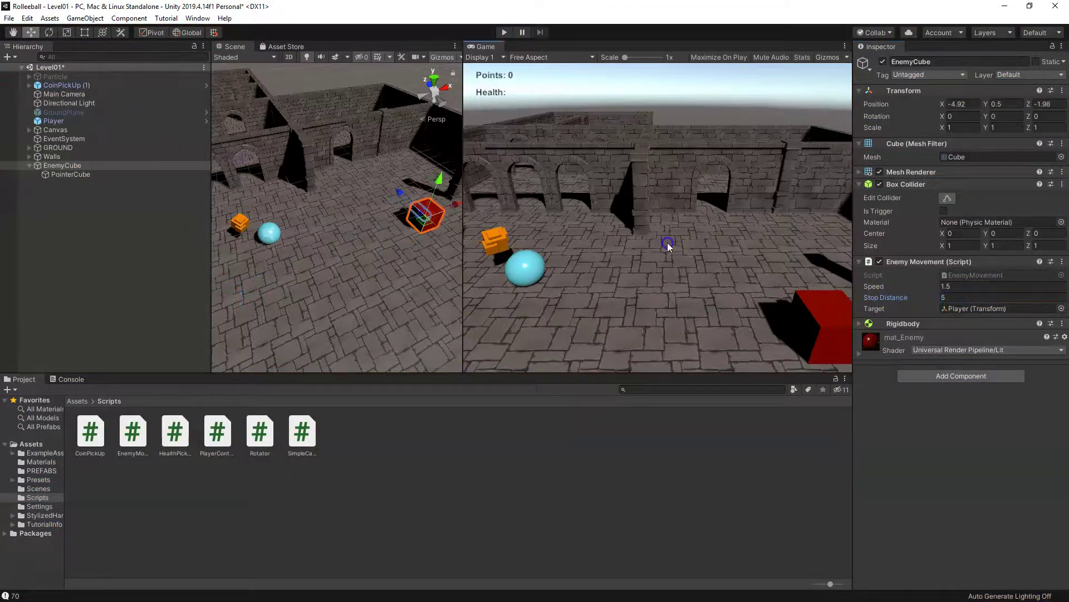
pyautogui.click(504, 32)
pyautogui.click(613, 317)
pyautogui.press('s')
pyautogui.press('d')
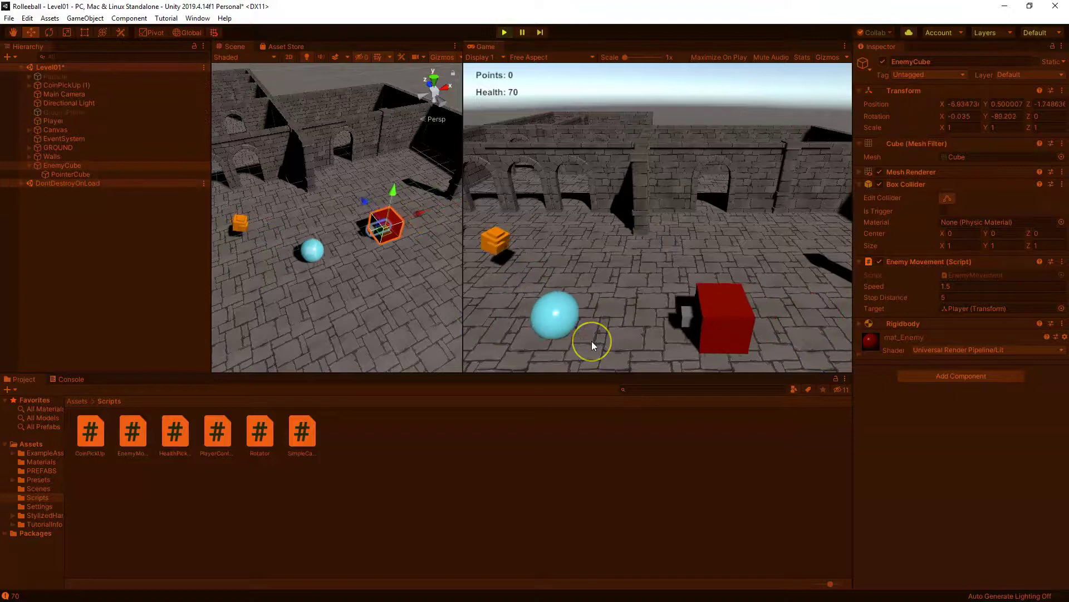
pyautogui.press('w')
pyautogui.click(586, 342)
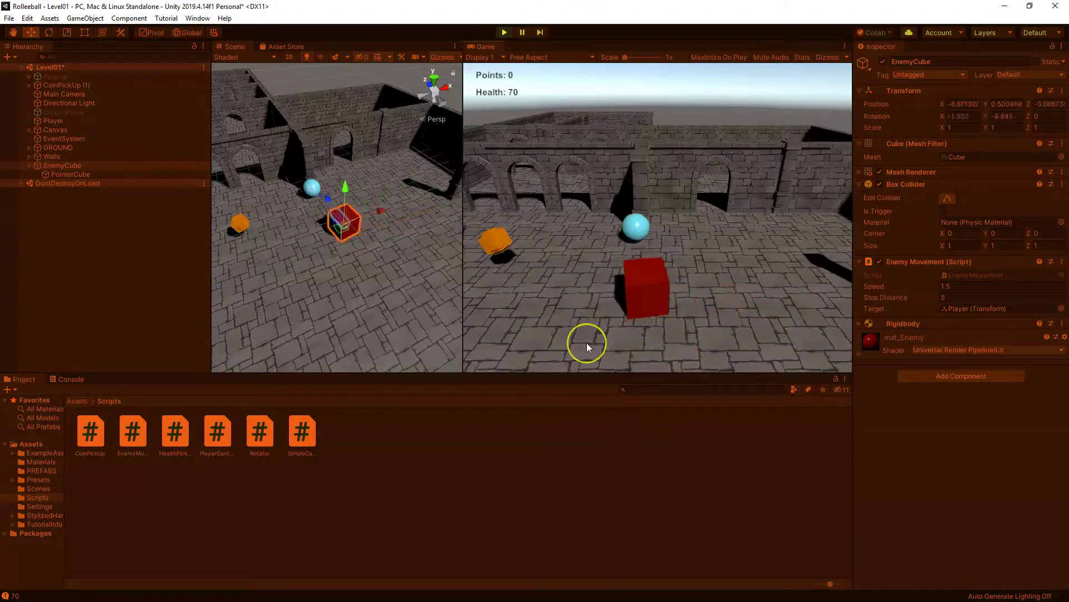
pyautogui.press('a')
pyautogui.click(525, 210)
pyautogui.press('d')
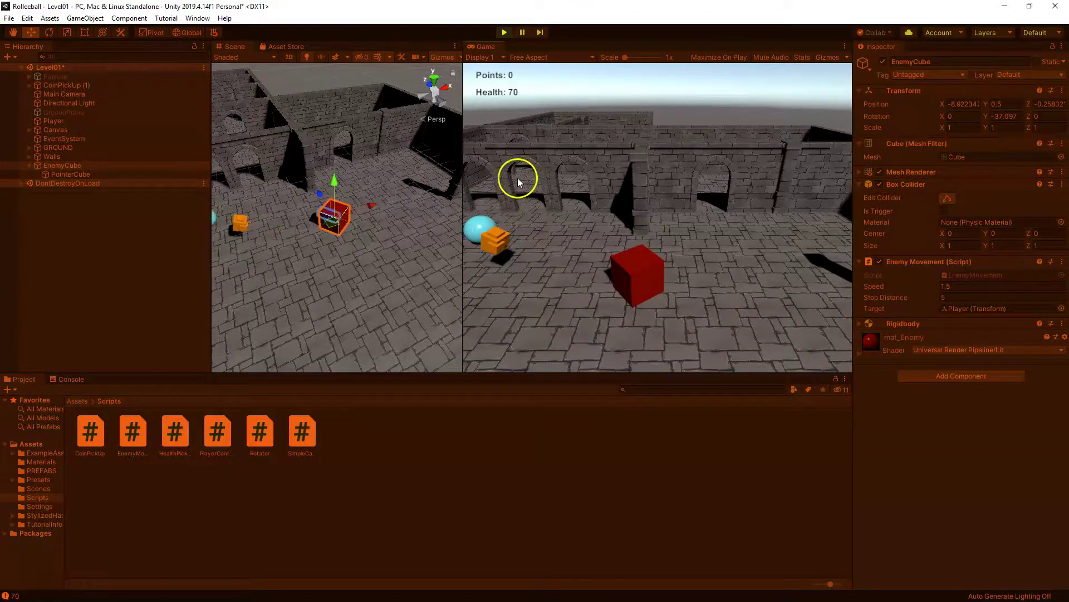
# - Stop play mode and set EnemyCube's Stop Distance to 6
pyautogui.hotkey('ctrl', 'p')
pyautogui.click(964, 297)
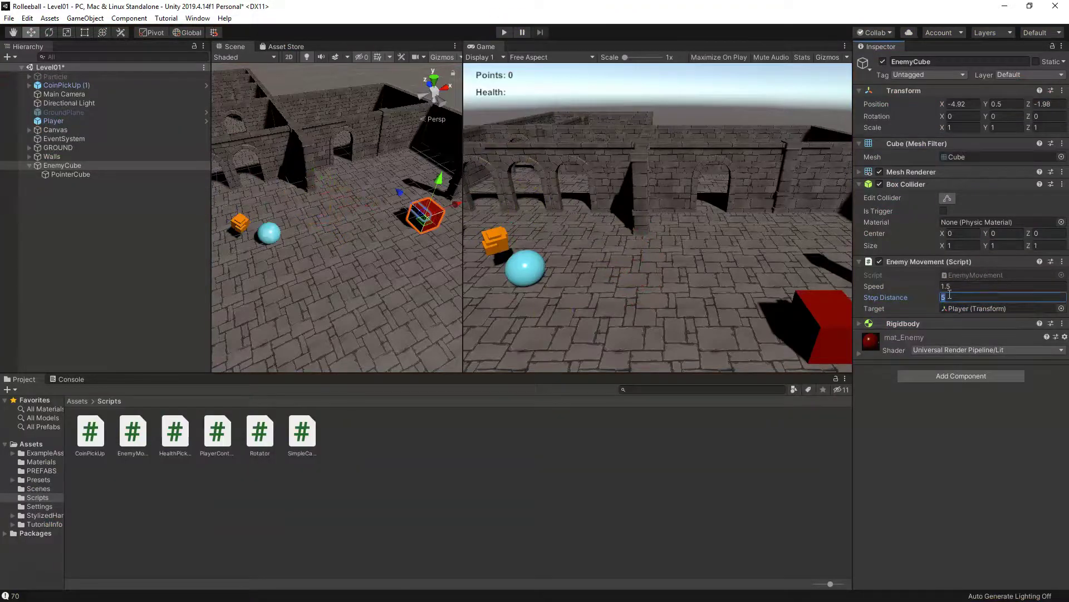
pyautogui.click(965, 400)
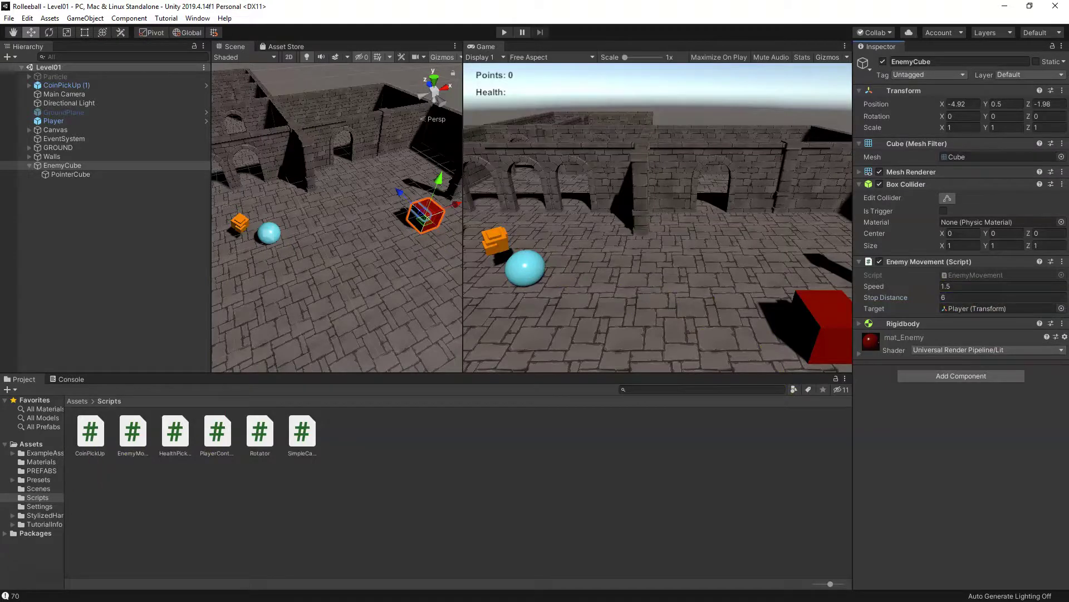
pyautogui.hotkey('alt', 'Tab')
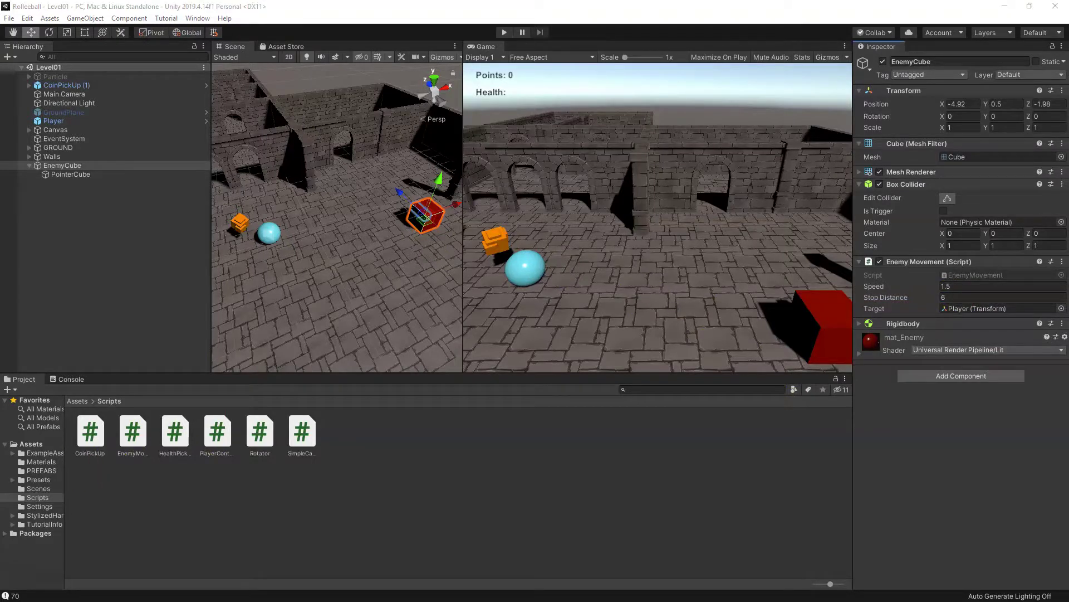